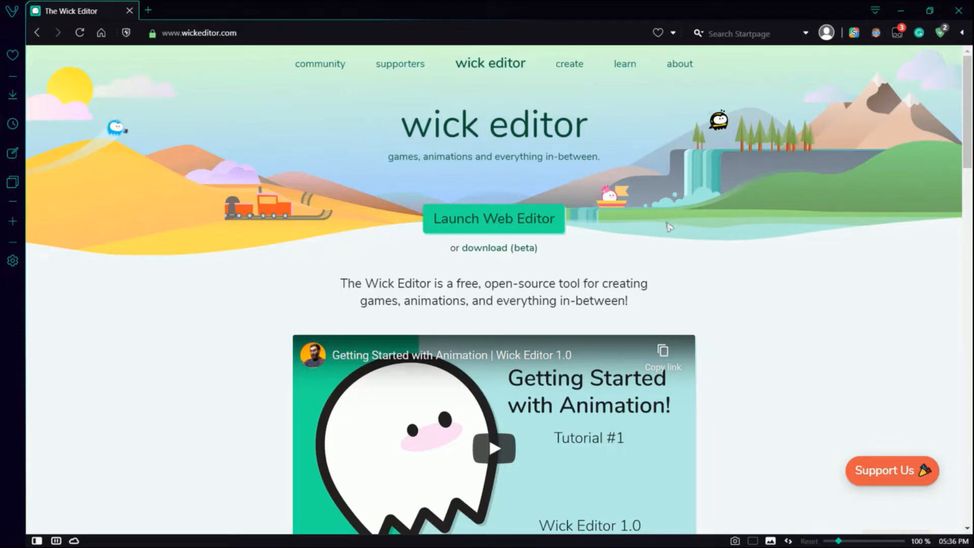
Launch the Wick Editor web app from the website and close the home page tab
scroll(629, 248, "down", 1)
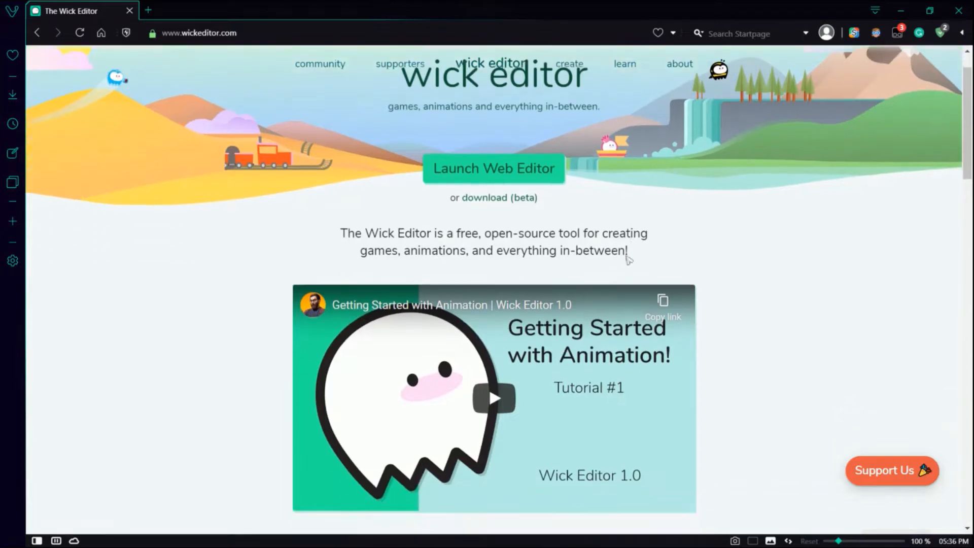
scroll(583, 241, "up", 1)
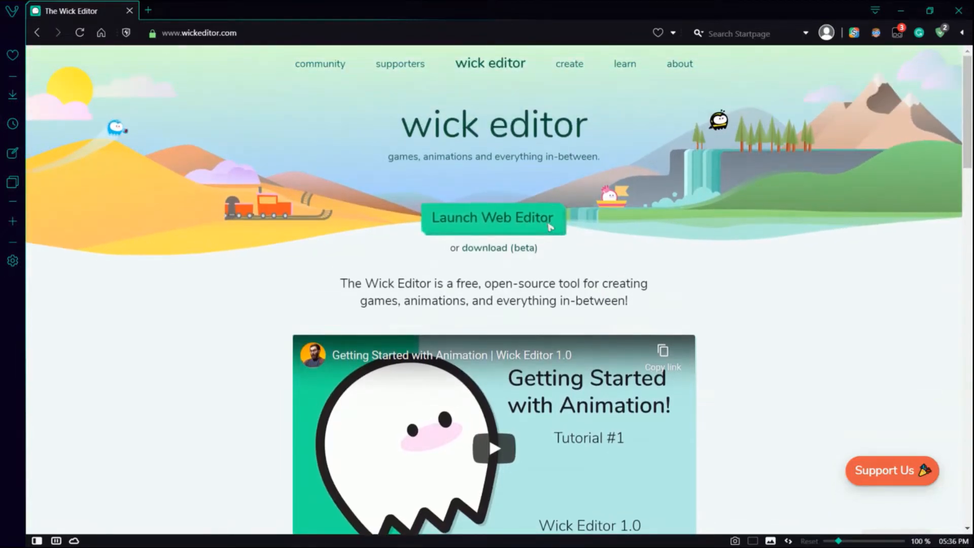
left_click(552, 220)
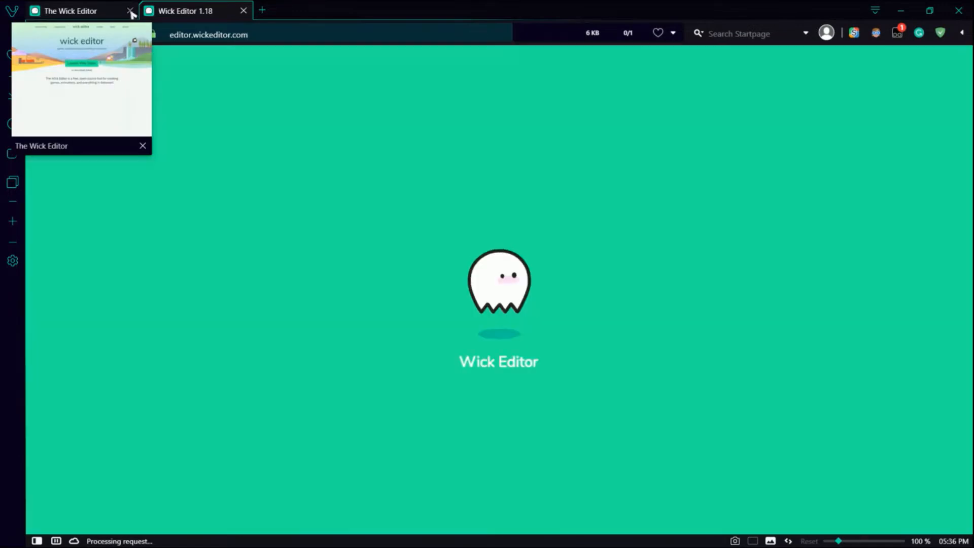
left_click(129, 11)
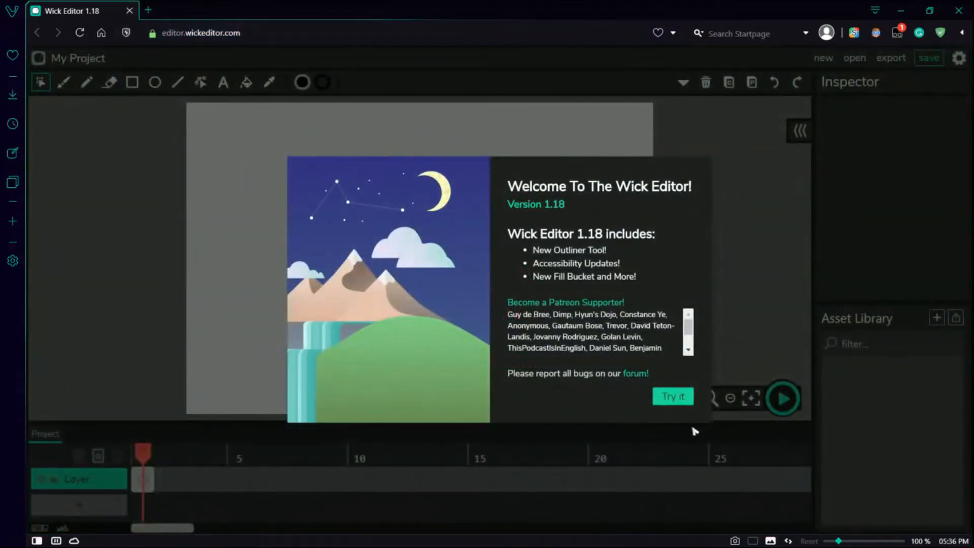
Dismiss the version 1.18 welcome dialog and the load autosave prompt without loading or deleting the autosave
left_click(675, 398)
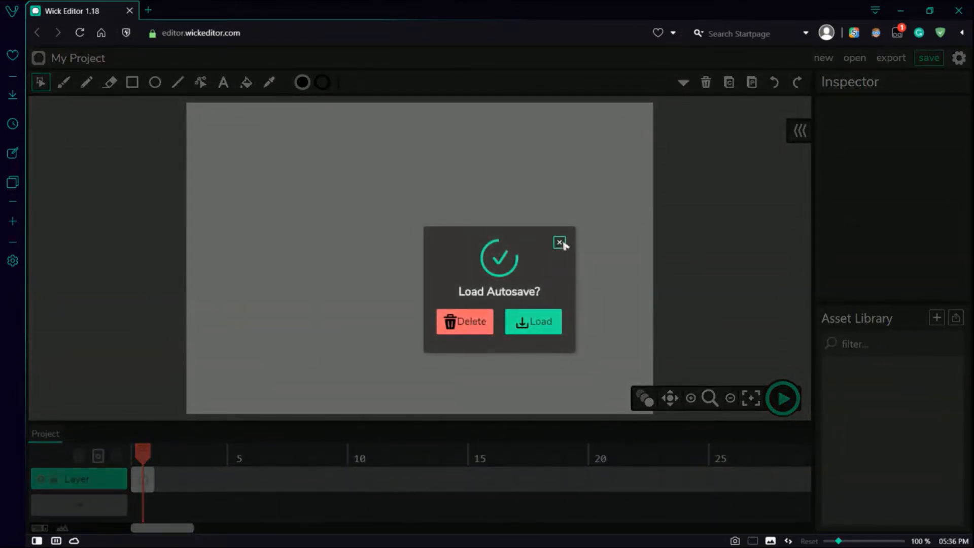
left_click(559, 242)
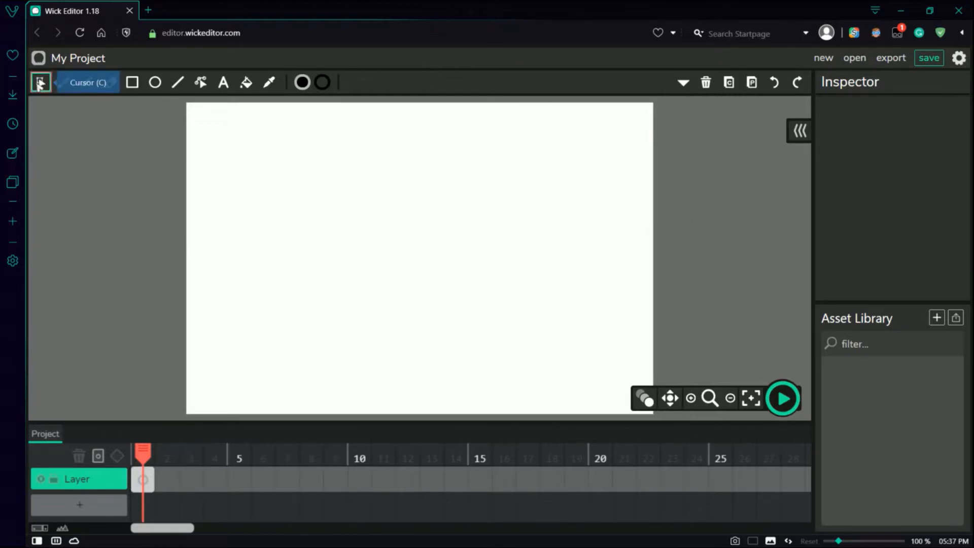
left_click_drag(242, 136, 553, 382)
left_click_drag(596, 267, 457, 258)
left_click_drag(414, 344, 563, 203)
left_click_drag(586, 270, 369, 326)
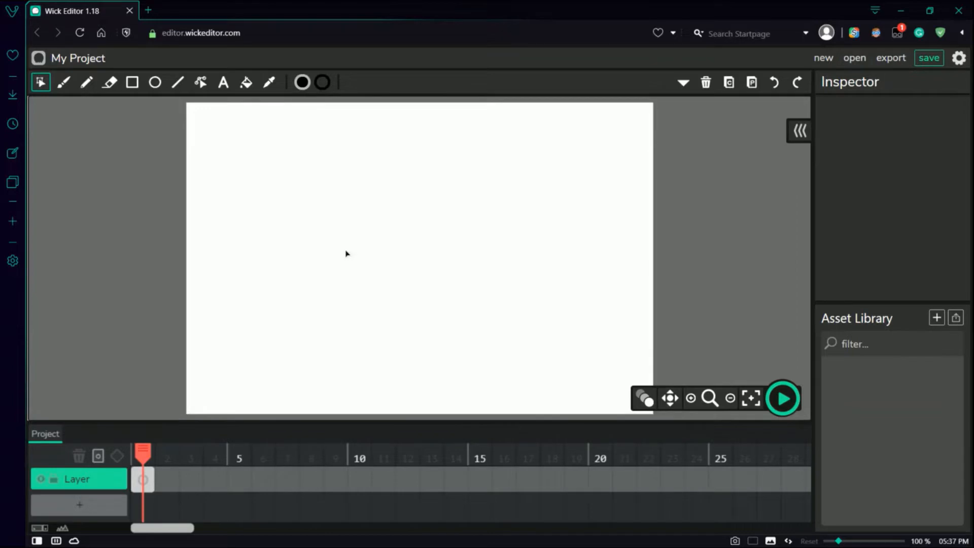
Draw a black rectangle about 334 by 300 in the upper middle of the canvas
key("r")
left_click_drag(302, 138, 518, 333)
key("c")
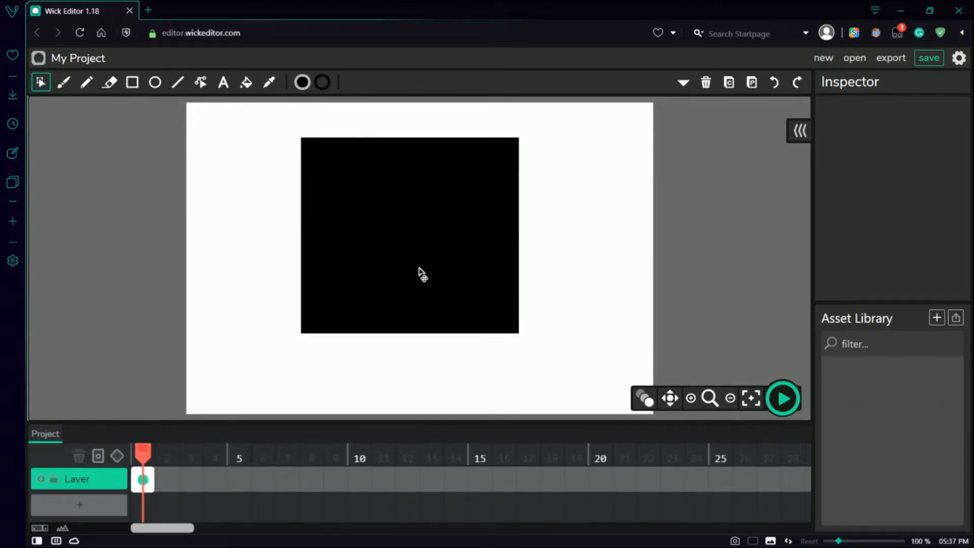
Move the black rectangle to about X 161, Y 41 on the canvas
left_click(334, 168)
left_click_drag(497, 244, 499, 242)
left_click(532, 218)
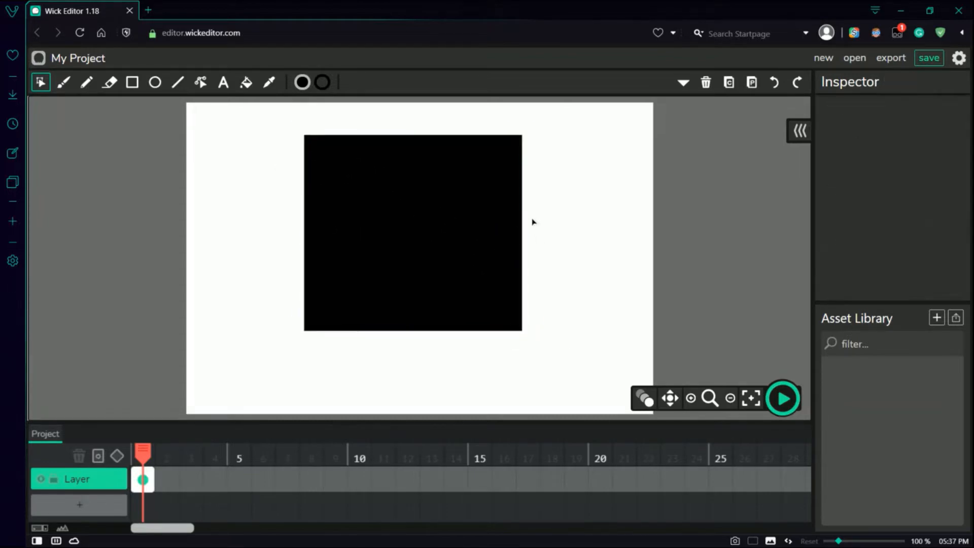
mouse_move(424, 237)
left_mouse_down()
mouse_move(445, 254)
mouse_move(413, 235)
left_mouse_up()
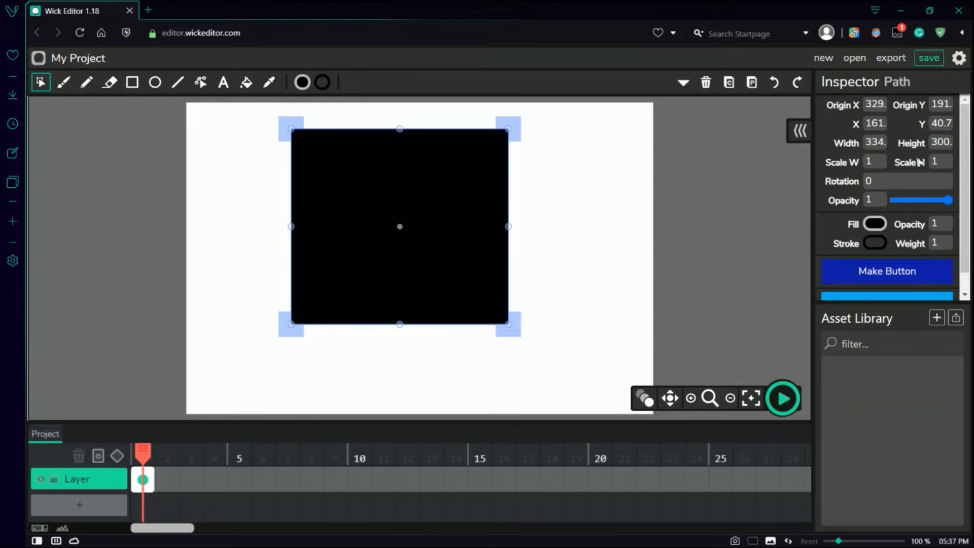
Examine the selected rectangle's position, size, rotation, opacity, fill and stroke properties in the Inspector
left_click(893, 179)
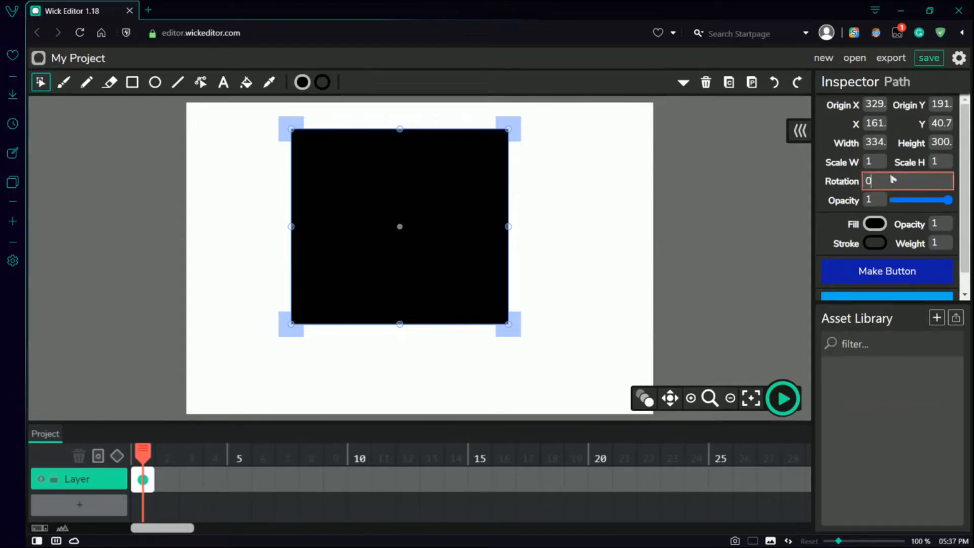
left_click(872, 200)
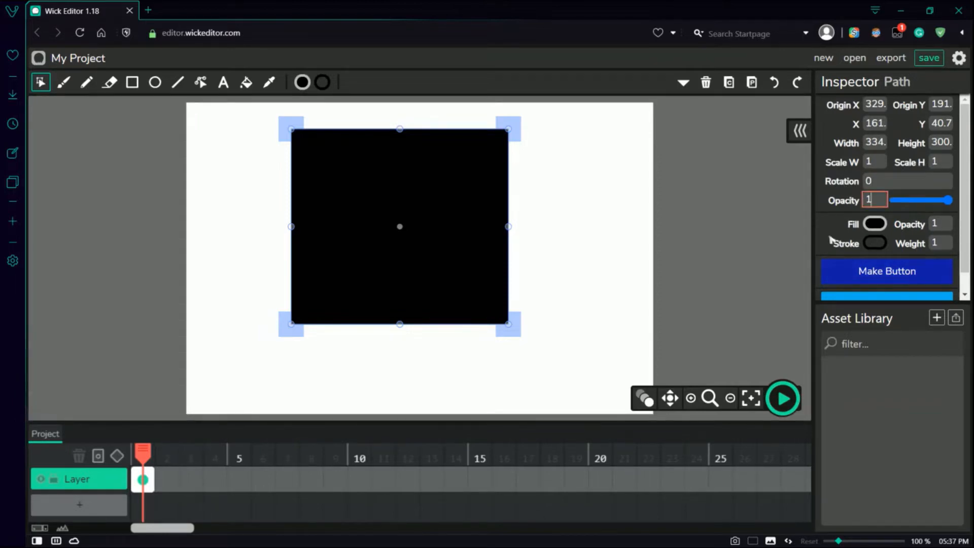
scroll(863, 254, "down", 1)
scroll(897, 257, "up", 1)
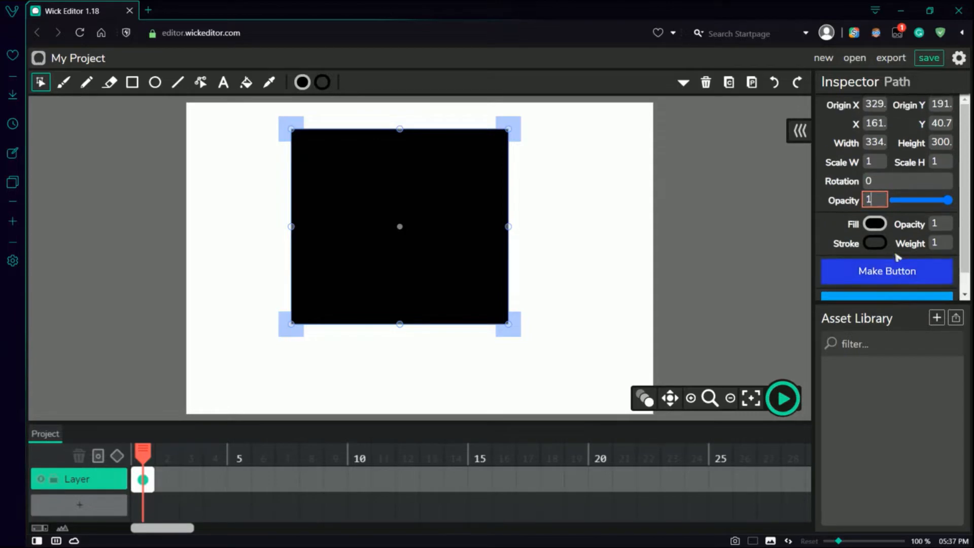
left_click(746, 263)
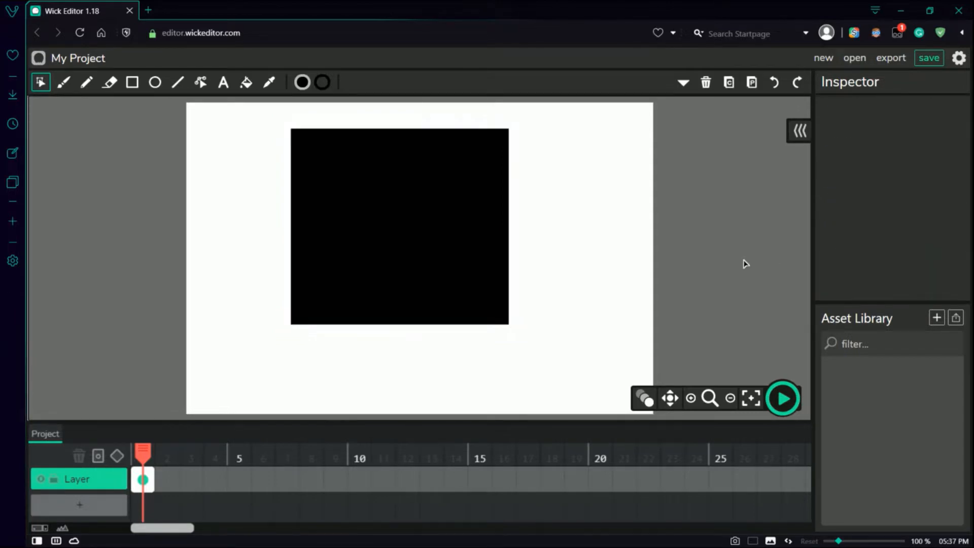
left_click(462, 268)
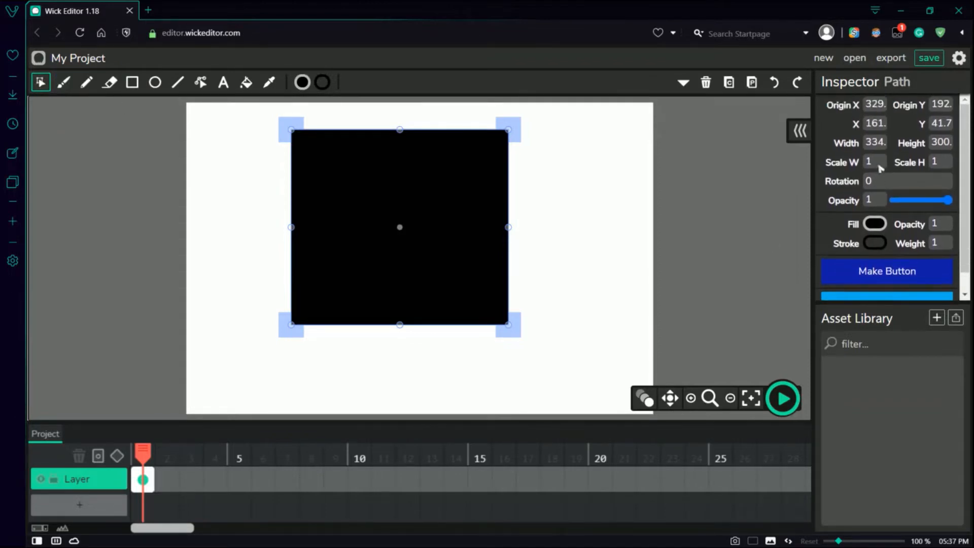
scroll(880, 168, "down", 1)
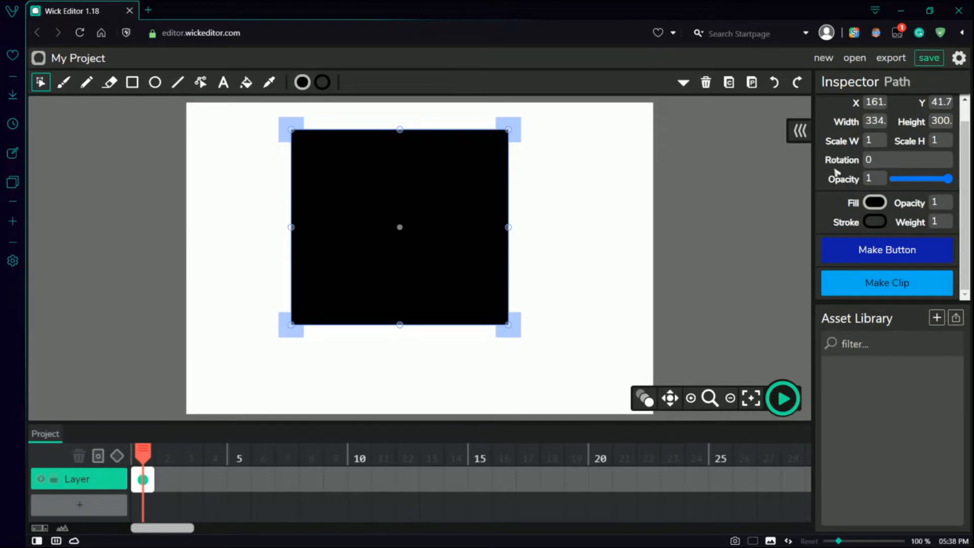
Delete the black rectangle from the canvas
left_click(584, 216)
left_click(404, 244)
key("Delete")
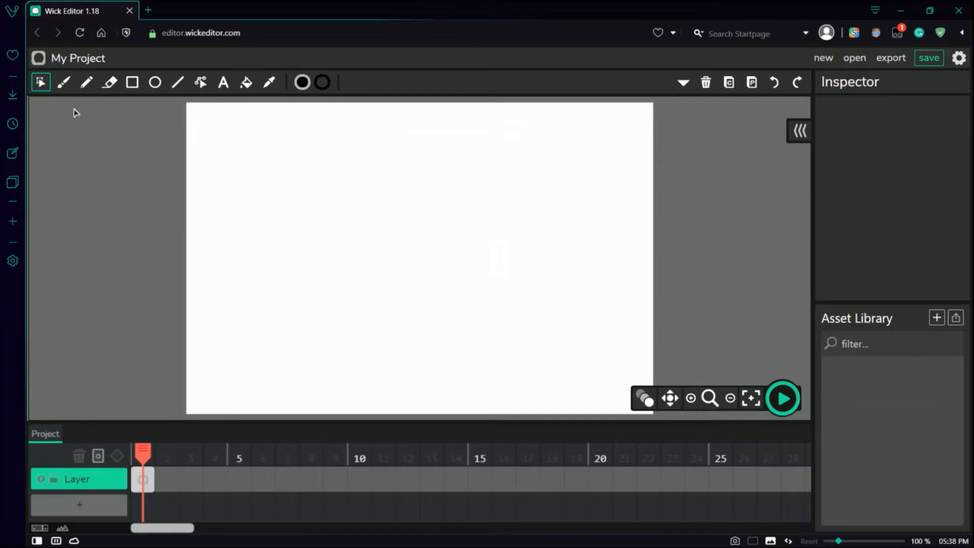
Paint a looping test stroke with the Brush tool at size 10 and undo it
left_click(64, 82)
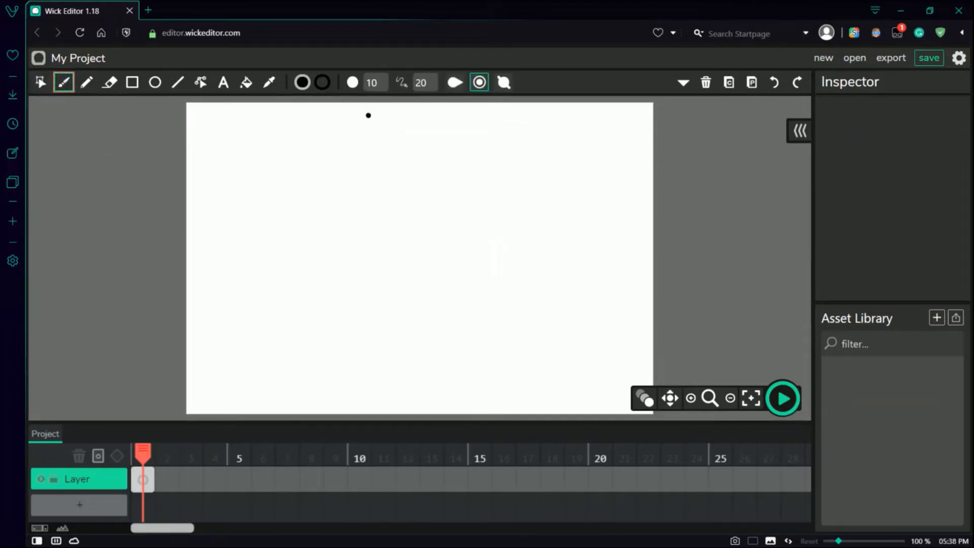
left_click(381, 89)
mouse_move(261, 145)
left_mouse_down()
mouse_move(371, 337)
mouse_move(419, 342)
left_mouse_up()
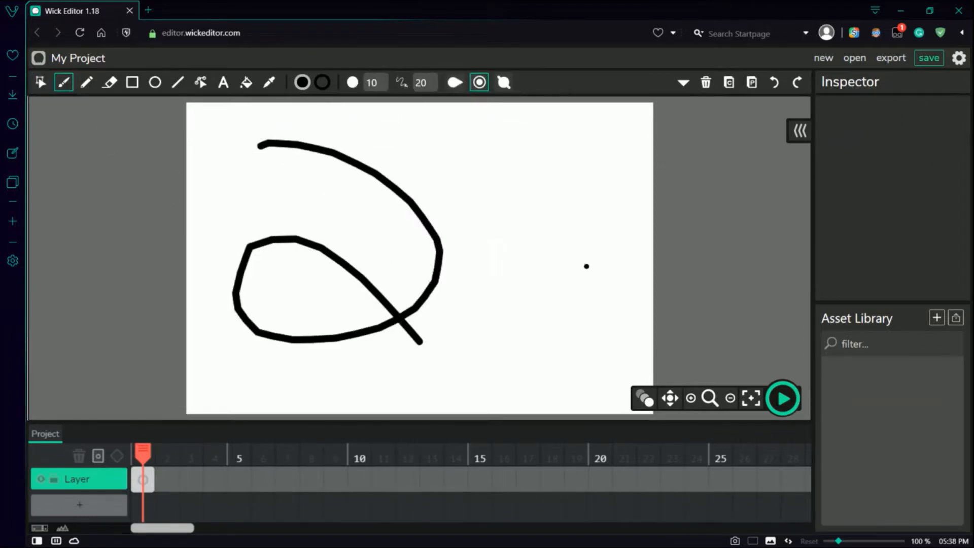
key("ctrl+z")
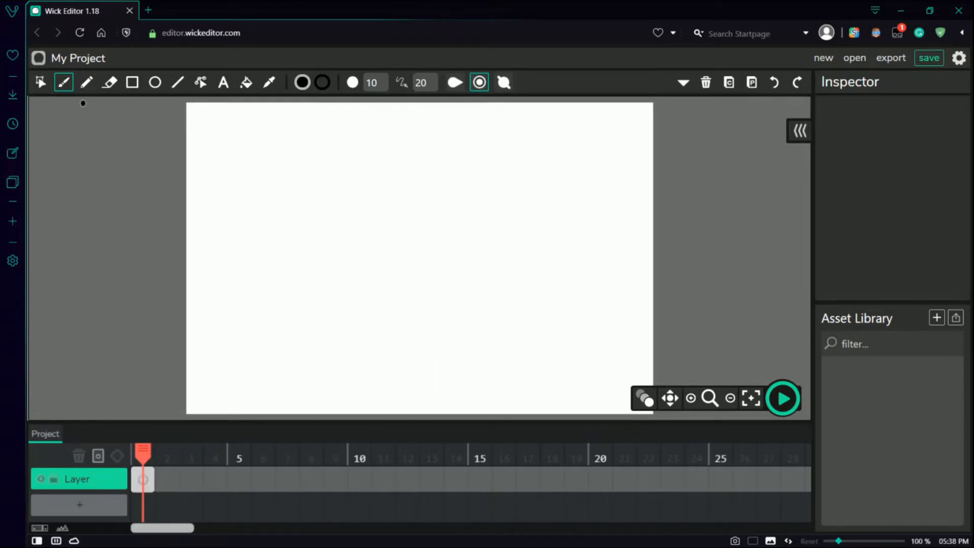
Scribble several thin curved lines across the canvas with the Pencil tool and undo them all
left_click(87, 85)
mouse_move(333, 138)
left_mouse_down()
mouse_move(339, 348)
mouse_move(495, 339)
left_mouse_up()
mouse_move(527, 200)
left_mouse_down()
mouse_move(317, 238)
mouse_move(234, 309)
left_mouse_up()
left_click_drag(383, 236, 499, 314)
mouse_move(562, 332)
left_mouse_down()
mouse_move(537, 339)
mouse_move(278, 313)
left_mouse_up()
left_click_drag(447, 193, 681, 269)
left_click_drag(173, 213, 356, 226)
left_click_drag(640, 331, 320, 320)
key("ctrl+z")
key("ctrl+z")
key("ctrl+z")
key("ctrl+z")
key("ctrl+z")
key("ctrl+z")
key("ctrl+z")
key("ctrl+z")
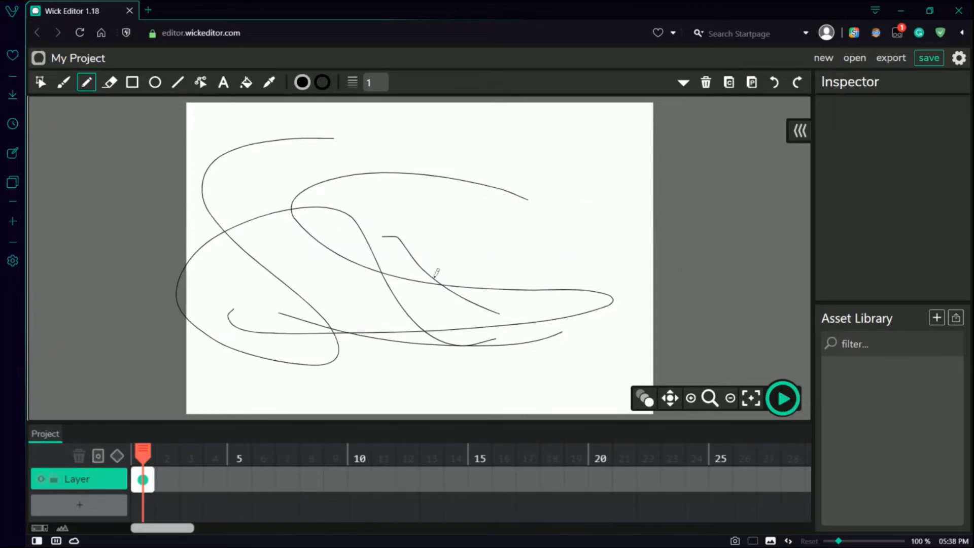
Switch back to the Brush tool and set the brush size to 20
left_click(63, 83)
left_click(71, 133)
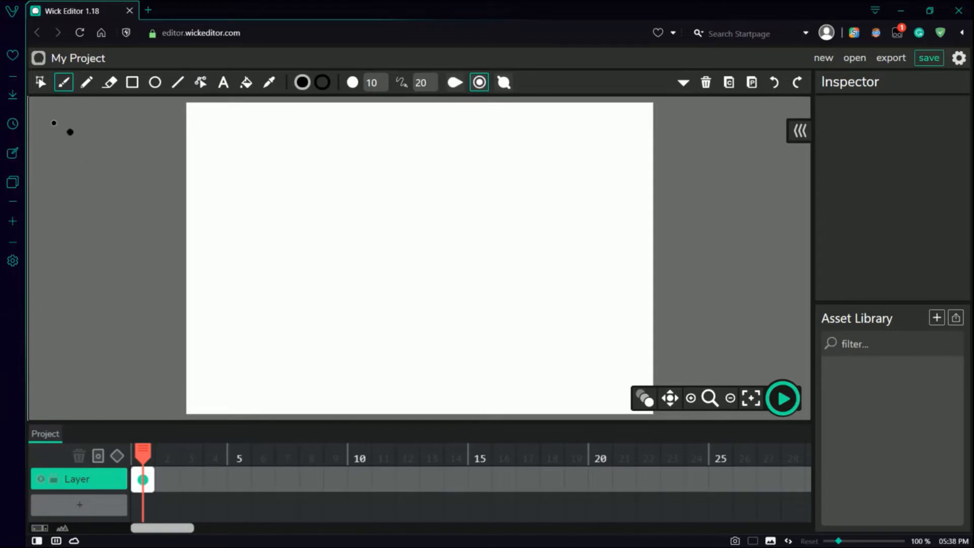
key("ctrl+z")
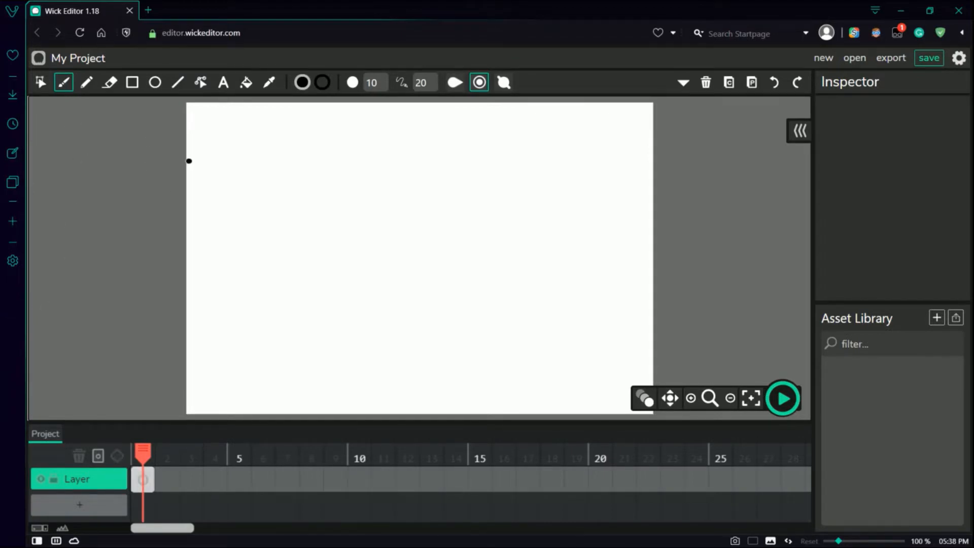
left_click(384, 87)
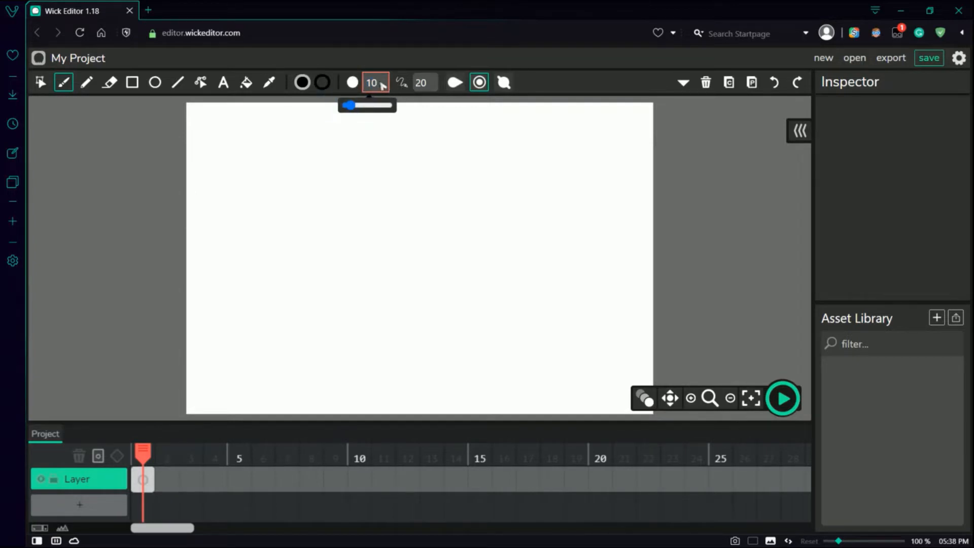
left_click_drag(381, 84, 353, 83)
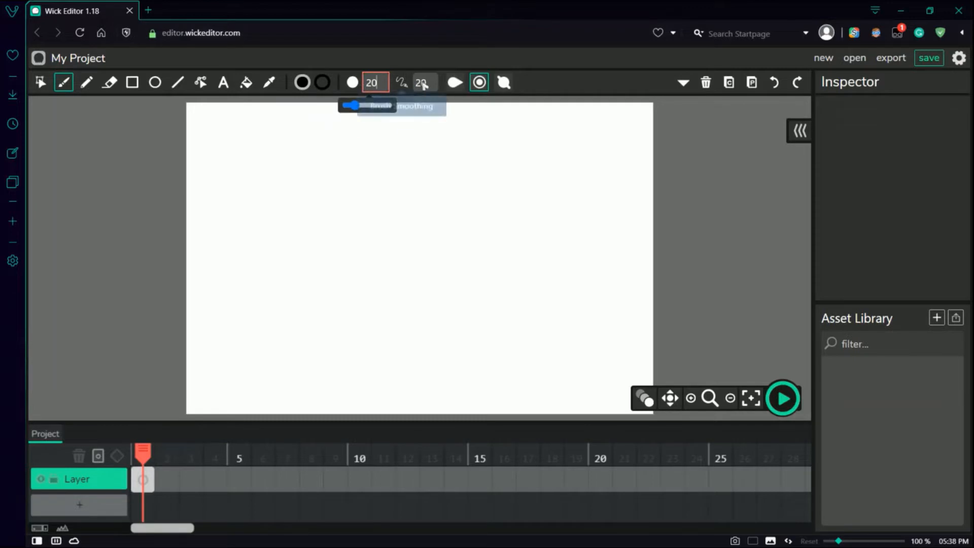
mouse_move(435, 85)
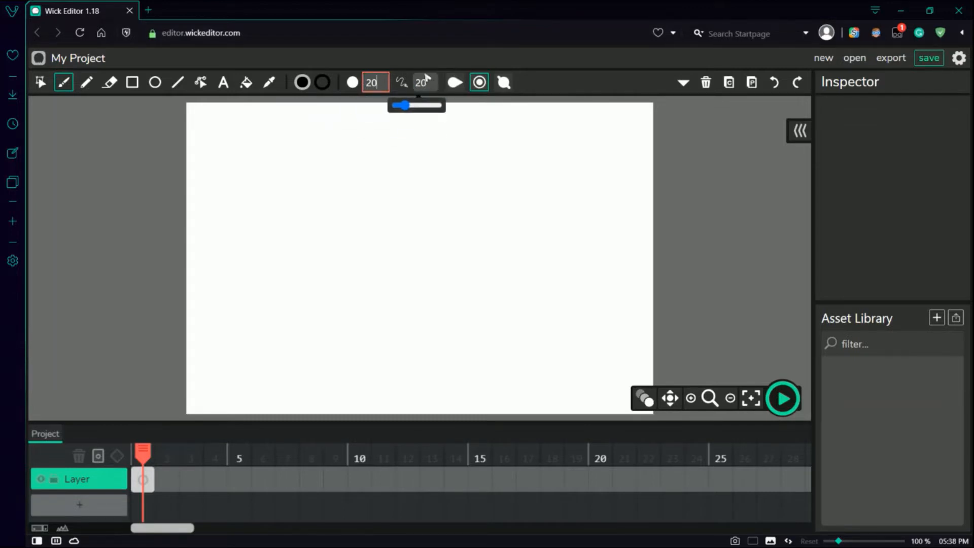
left_click(556, 86)
Paint several curved test strokes across the canvas with the size 20 brush, undoing each one
mouse_move(239, 188)
left_mouse_down()
mouse_move(462, 246)
mouse_move(317, 317)
mouse_move(509, 271)
mouse_move(541, 147)
left_mouse_up()
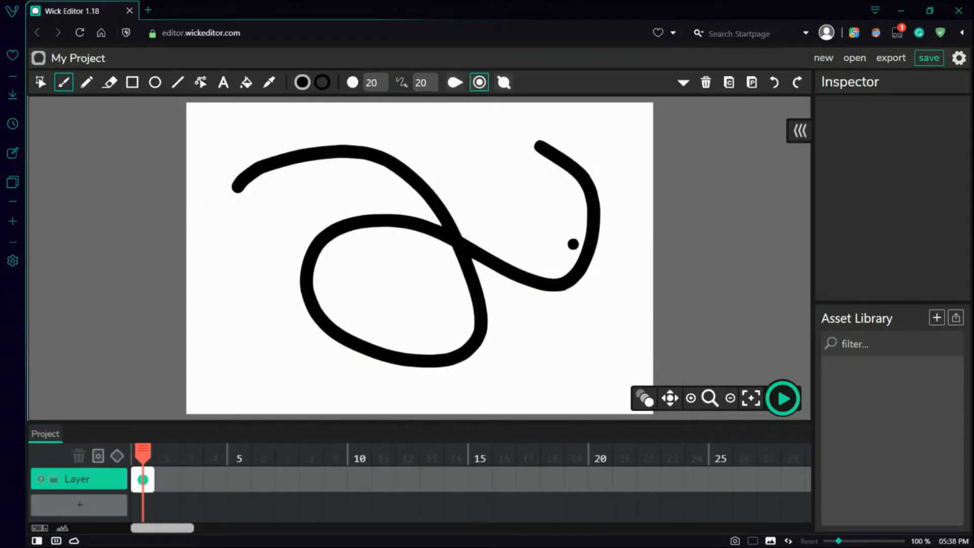
key("ctrl+z")
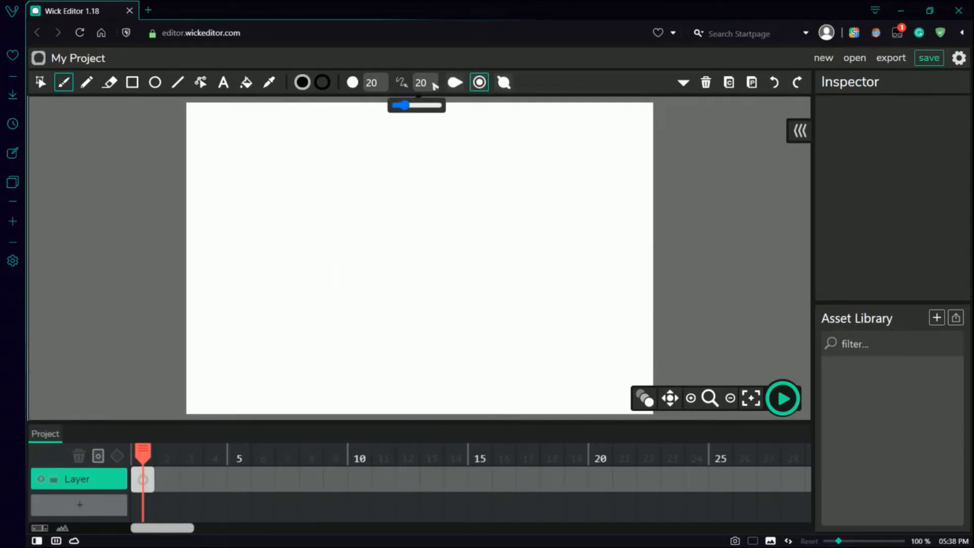
mouse_move(261, 211)
left_mouse_down()
mouse_move(448, 209)
mouse_move(631, 264)
left_mouse_up()
left_click_drag(592, 196, 515, 165)
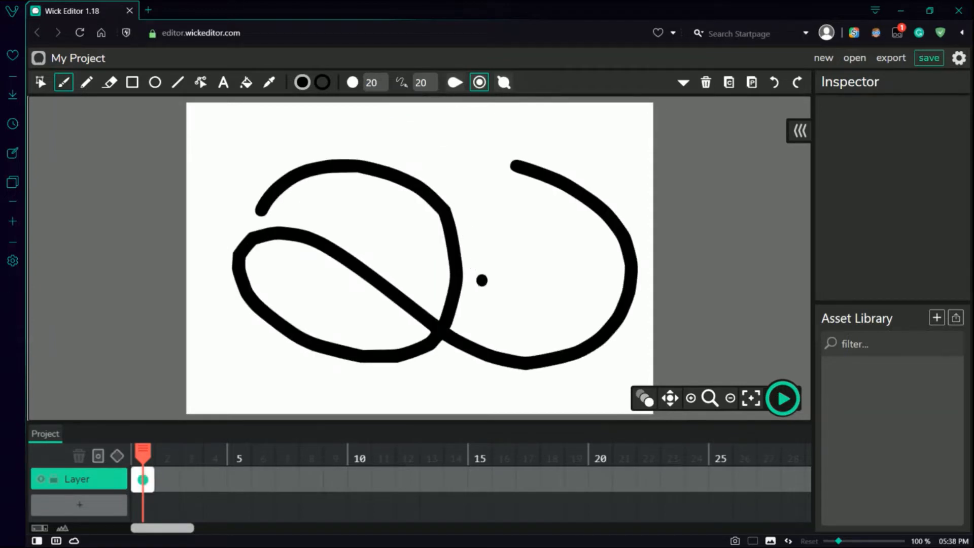
key("ctrl+z")
mouse_move(261, 122)
left_mouse_down()
mouse_move(229, 247)
mouse_move(382, 353)
mouse_move(481, 339)
mouse_move(606, 351)
mouse_move(589, 366)
left_mouse_up()
key("ctrl+z")
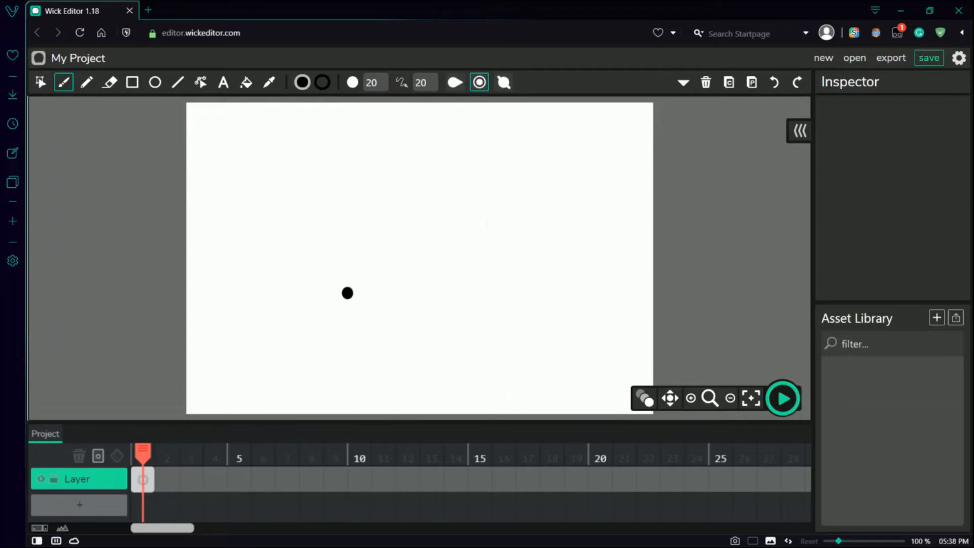
left_click_drag(451, 129, 629, 300)
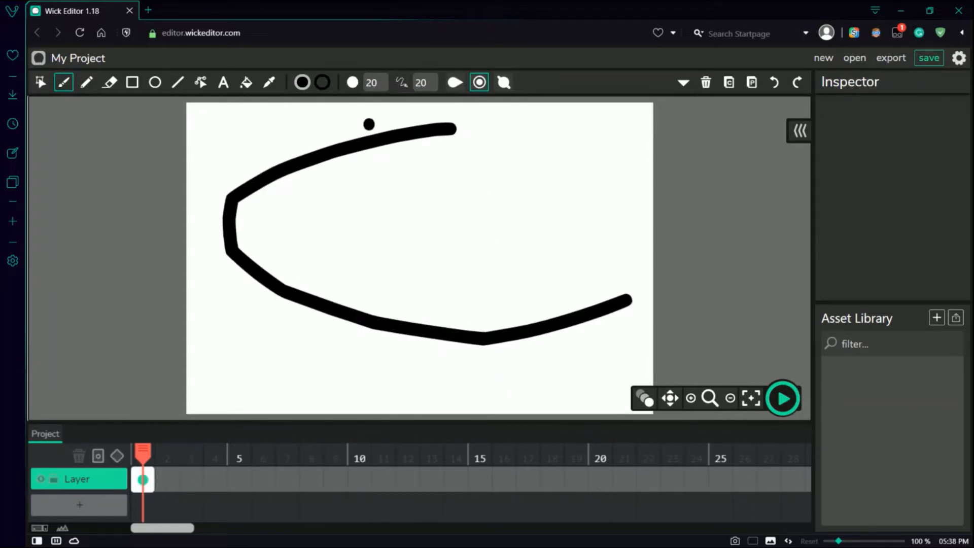
key("ctrl+z")
mouse_move(306, 130)
left_mouse_down()
mouse_move(264, 217)
mouse_move(508, 260)
mouse_move(472, 252)
left_mouse_up()
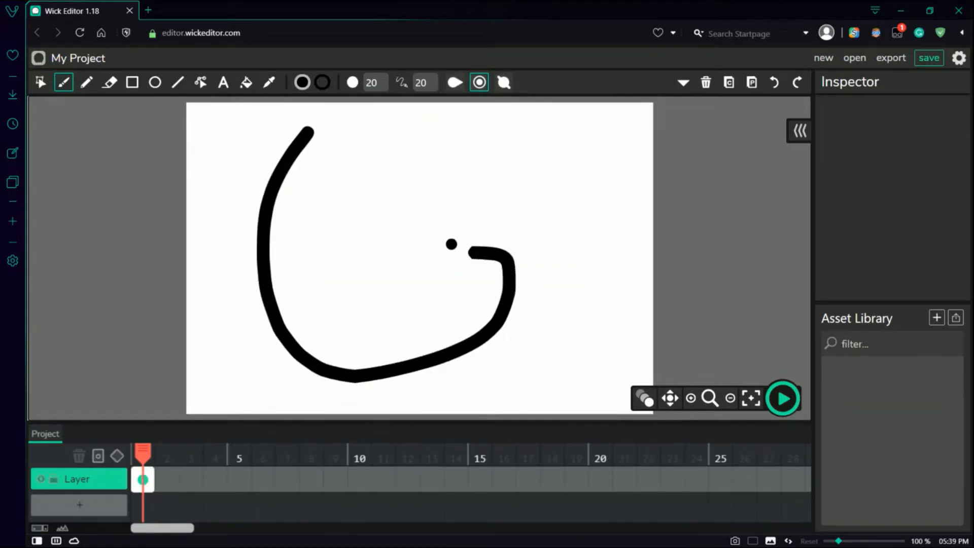
key("ctrl+z")
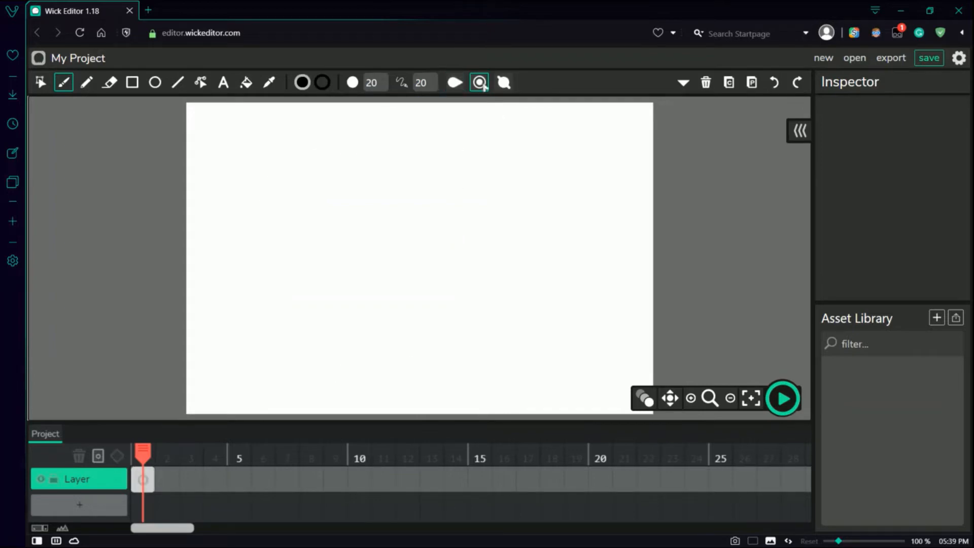
Set the brush mode to Inside
left_click(503, 83)
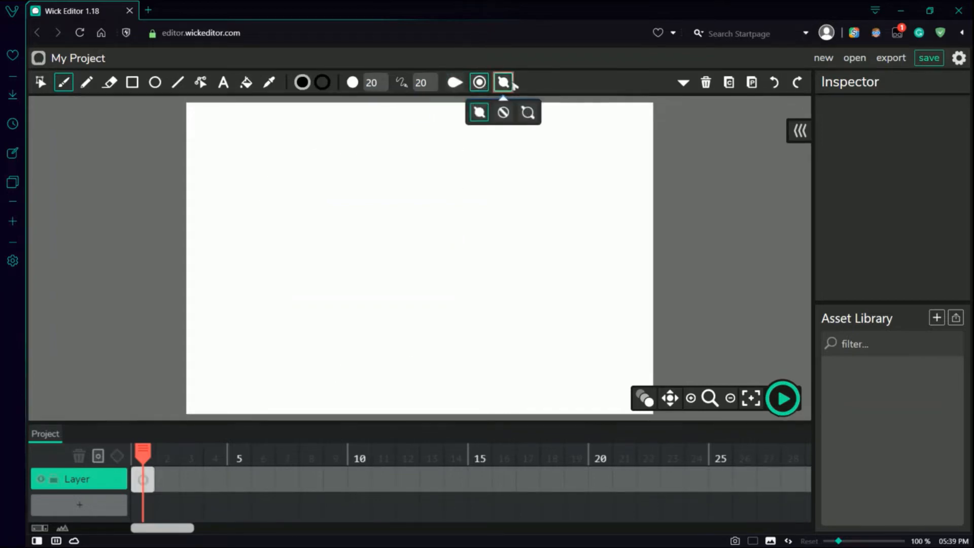
left_click(503, 112)
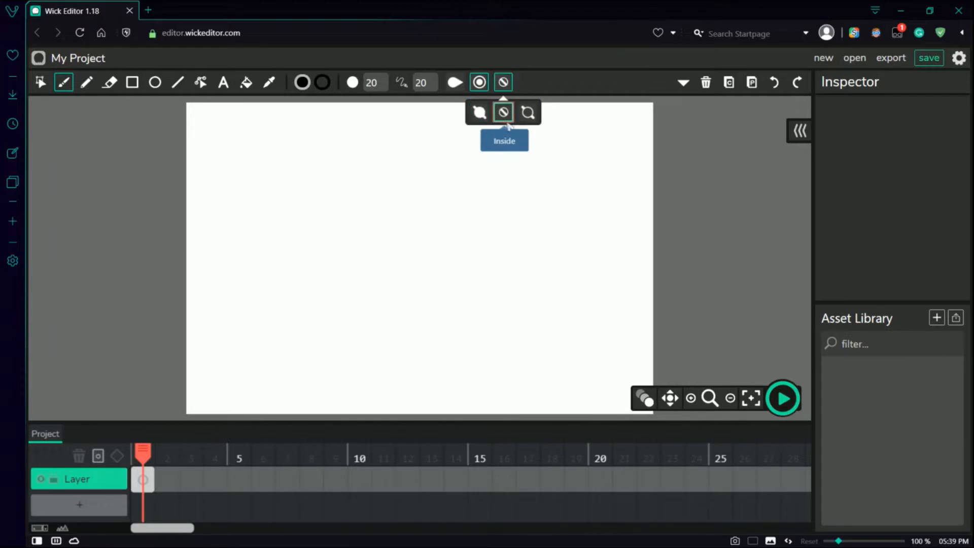
Switch the brush mode from Inside to the outlined-shape option, paint a spiral test stroke, and undo it
key("ctrl+shift+z")
key("ctrl+z")
left_click(504, 82)
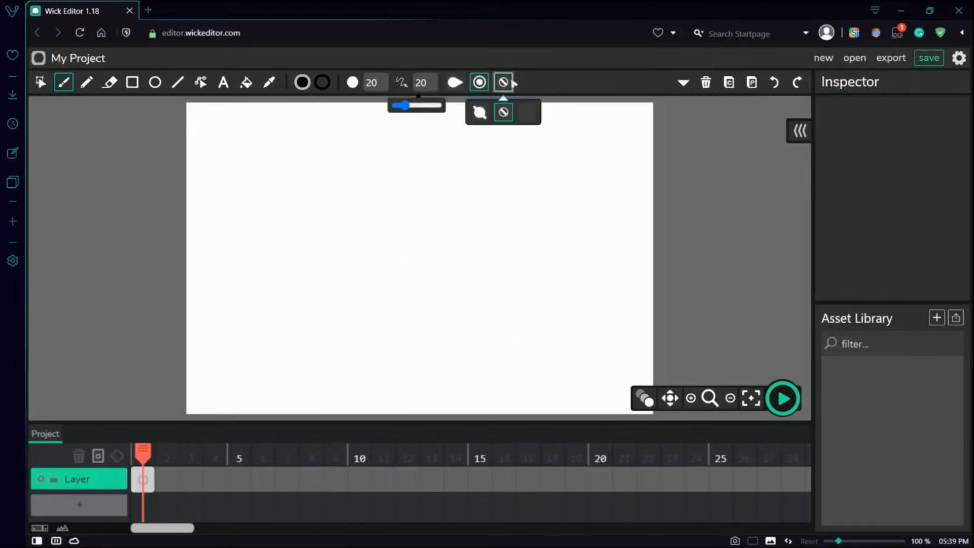
left_click(528, 112)
mouse_move(491, 152)
left_mouse_down()
mouse_move(496, 227)
mouse_move(461, 213)
left_mouse_up()
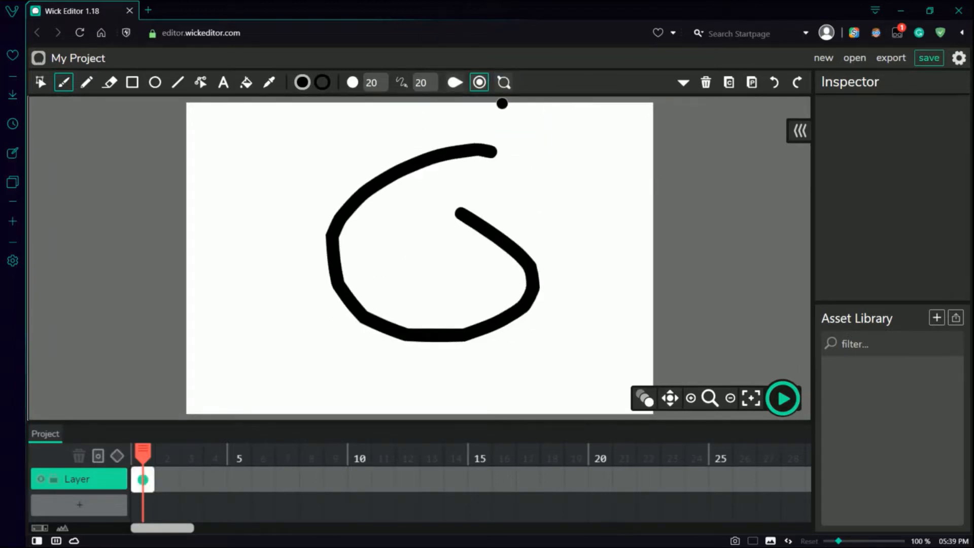
key("ctrl+z")
Set the brush mode to the first, solid-shape option, then paint an S-shaped test stroke and undo it
left_click(503, 82)
left_click(503, 112)
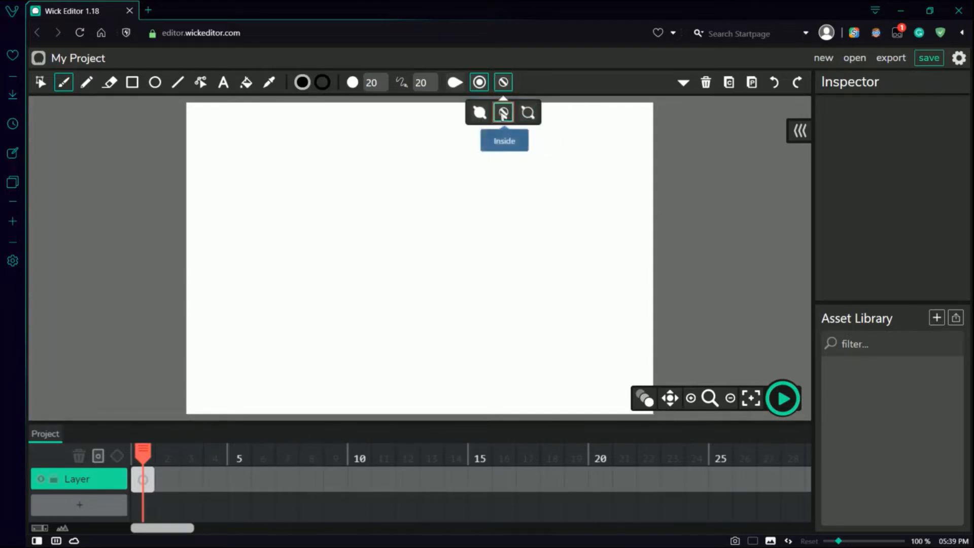
left_click(479, 112)
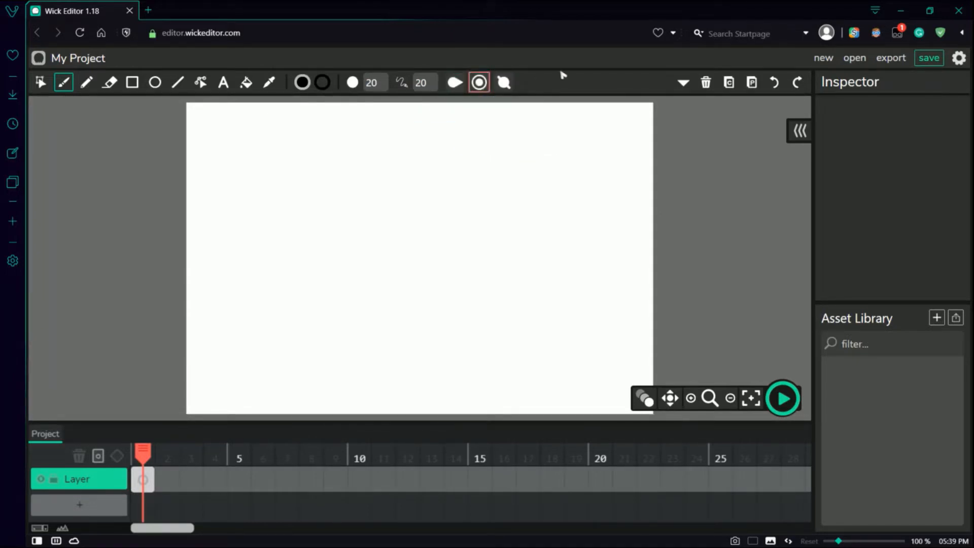
left_click_drag(506, 124, 474, 334)
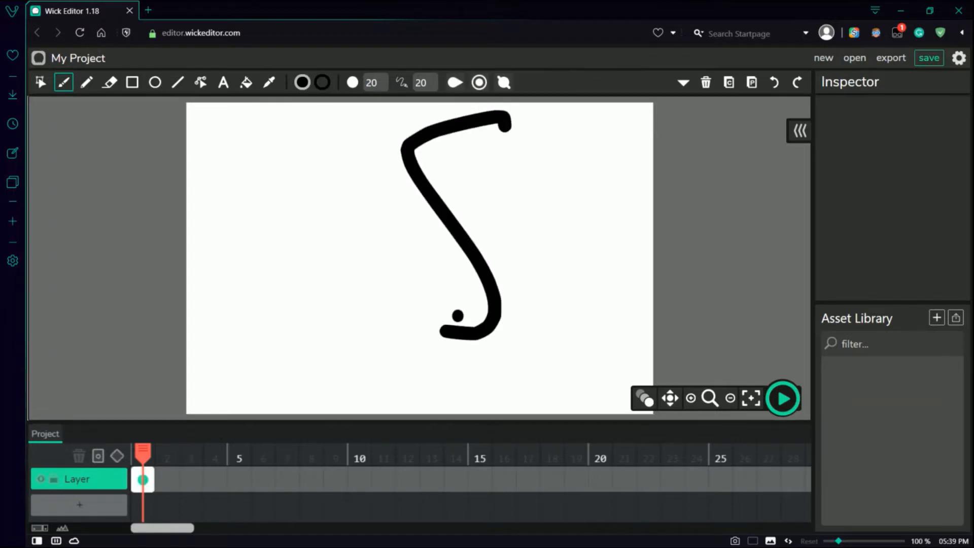
key("ctrl+z")
Enable brush pressure and paint several curved test strokes across the canvas, undoing each one
left_click(455, 83)
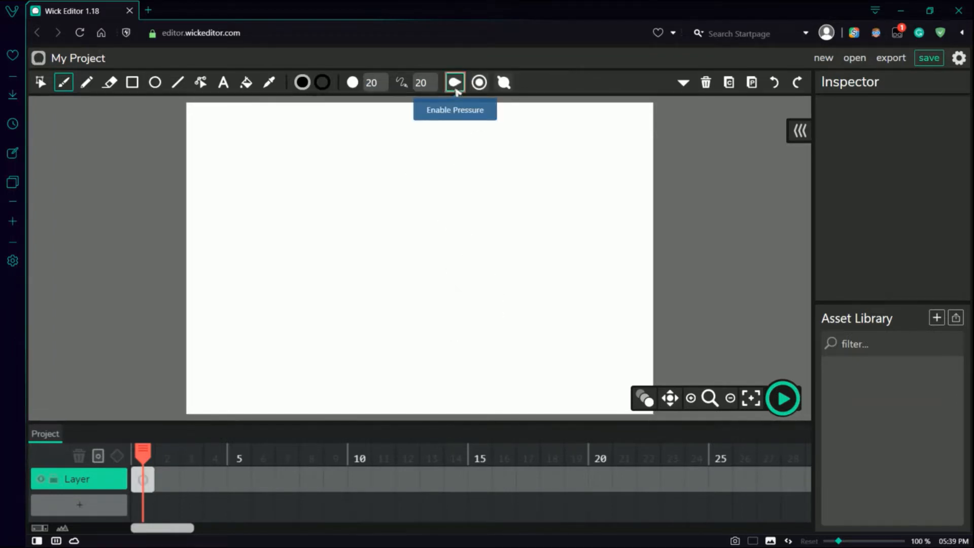
mouse_move(499, 135)
left_mouse_down()
mouse_move(496, 298)
mouse_move(406, 313)
left_mouse_up()
key("ctrl+z")
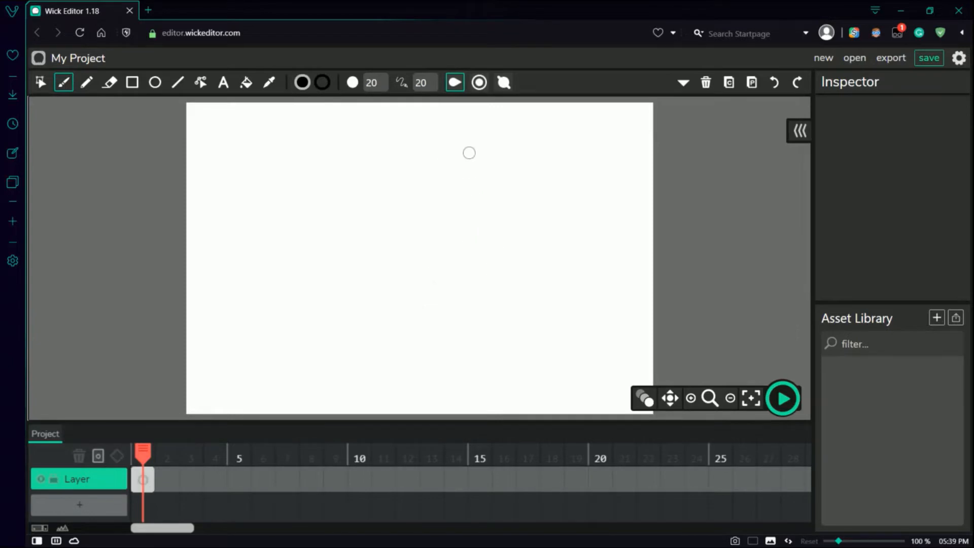
mouse_move(493, 116)
left_mouse_down()
mouse_move(515, 237)
mouse_move(260, 221)
left_mouse_up()
key("ctrl+z")
mouse_move(459, 178)
left_mouse_down()
mouse_move(437, 172)
mouse_move(503, 397)
mouse_move(471, 216)
left_mouse_up()
key("ctrl+z")
mouse_move(474, 160)
left_mouse_down()
mouse_move(363, 339)
mouse_move(516, 165)
left_mouse_up()
key("ctrl+z")
left_click_drag(426, 200, 425, 332)
left_click_drag(418, 190, 401, 348)
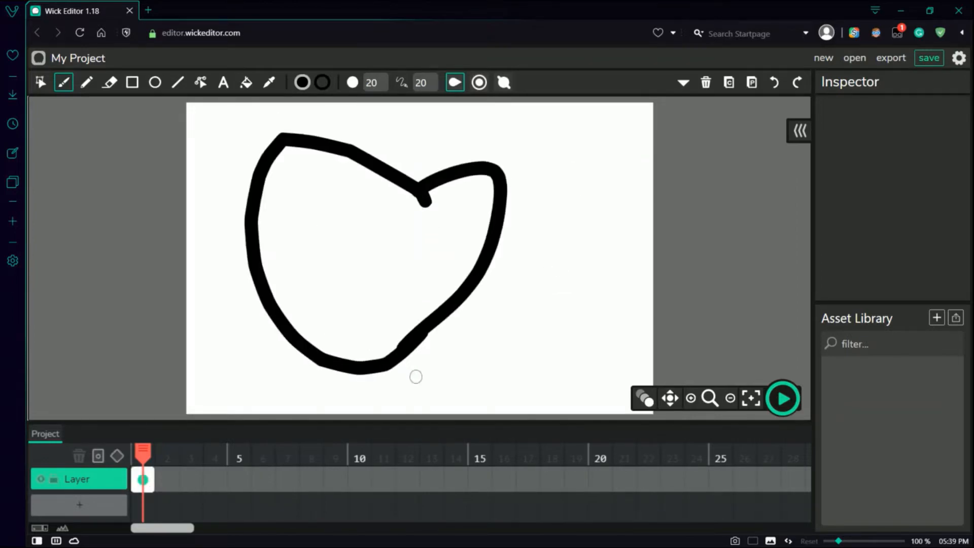
key("ctrl+z")
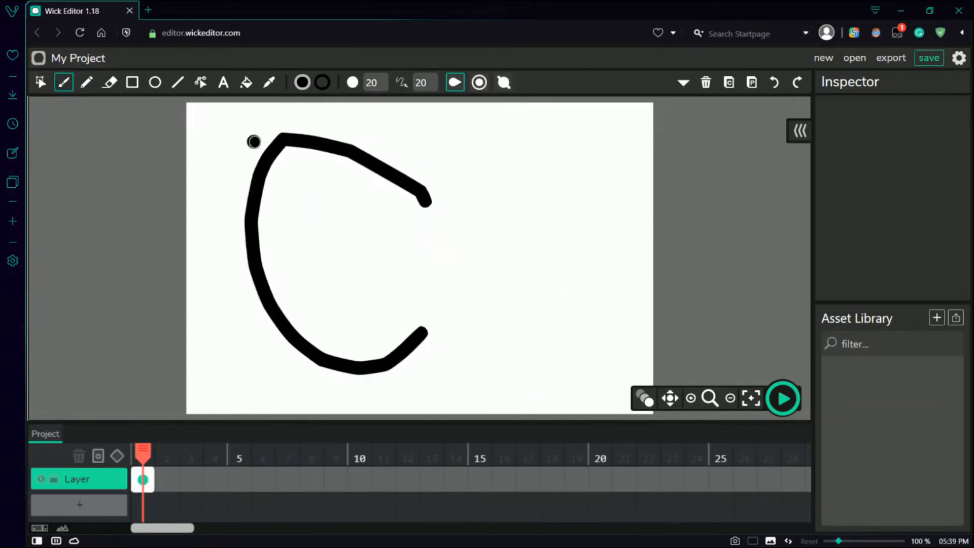
key("ctrl+z")
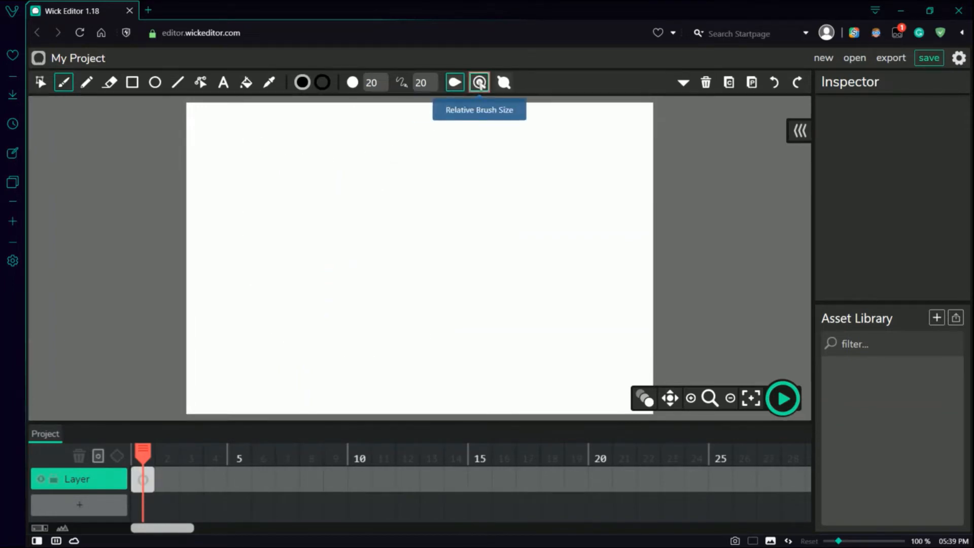
Disable brush pressure and paint zigzag, S-shaped and looping test strokes, undoing each one
left_click(455, 82)
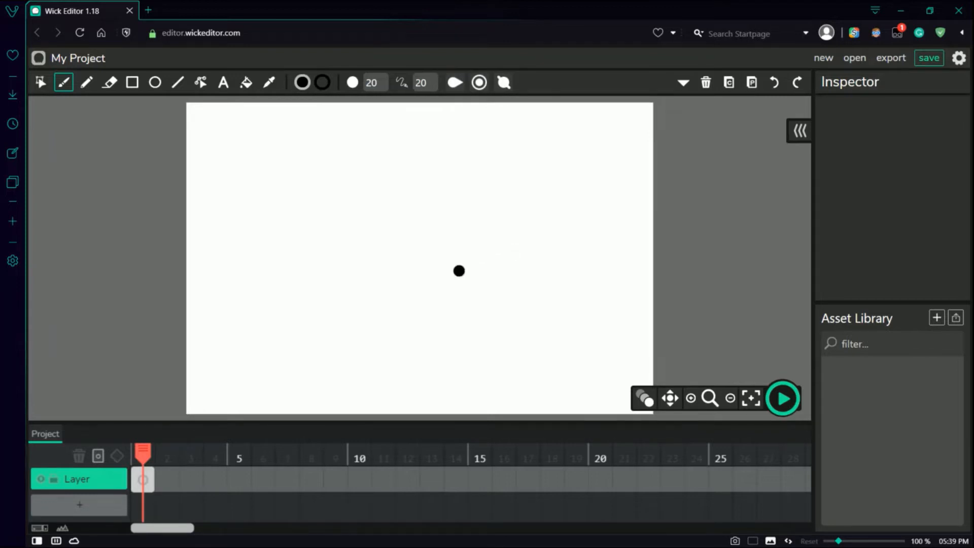
mouse_move(447, 124)
left_mouse_down()
mouse_move(421, 133)
mouse_move(361, 312)
left_mouse_up()
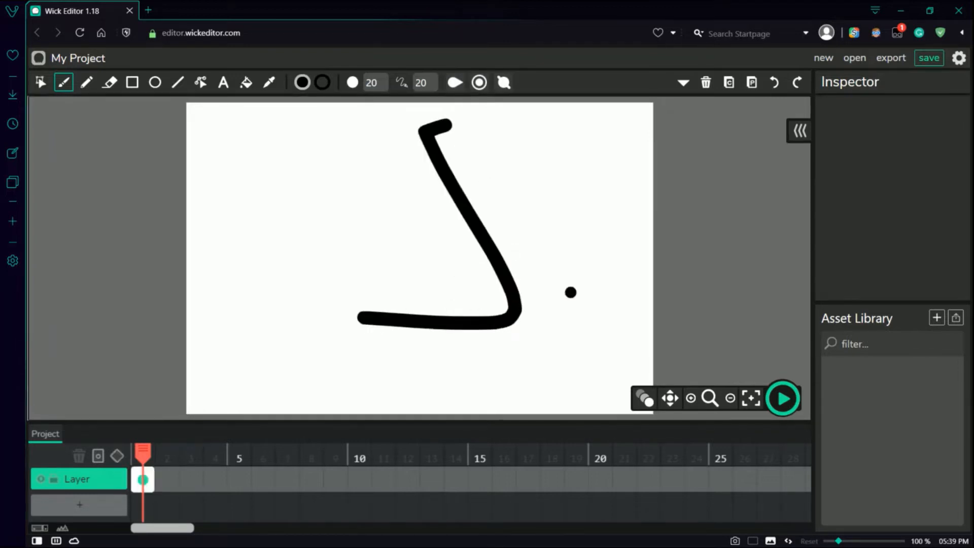
key("ctrl+z")
mouse_move(421, 140)
left_mouse_down()
mouse_move(358, 183)
mouse_move(349, 355)
left_mouse_up()
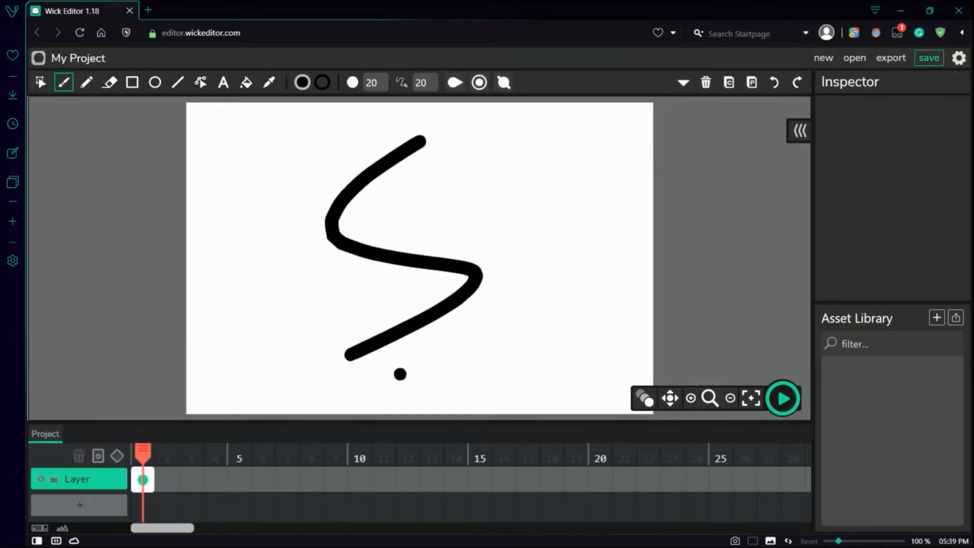
key("ctrl+z")
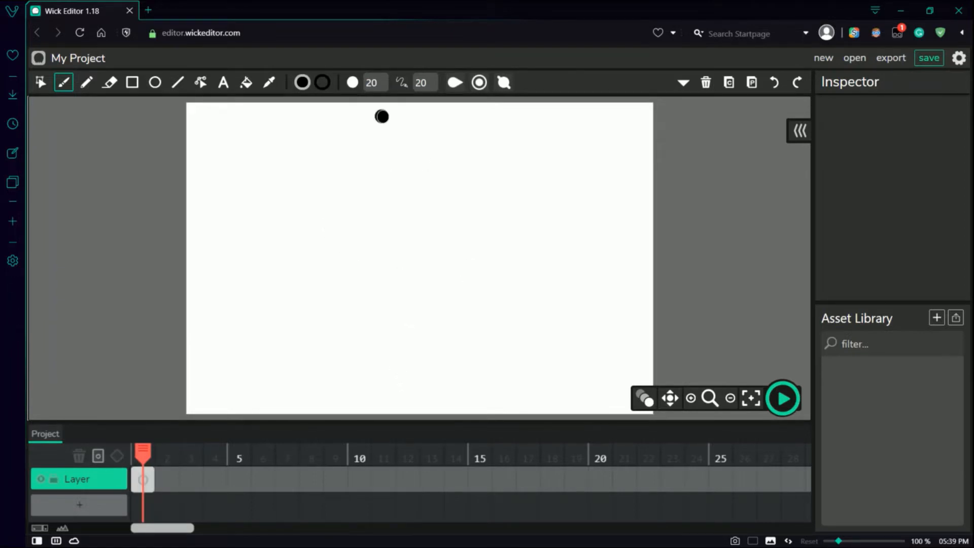
mouse_move(382, 116)
left_mouse_down()
mouse_move(321, 198)
mouse_move(344, 361)
mouse_move(499, 157)
left_mouse_up()
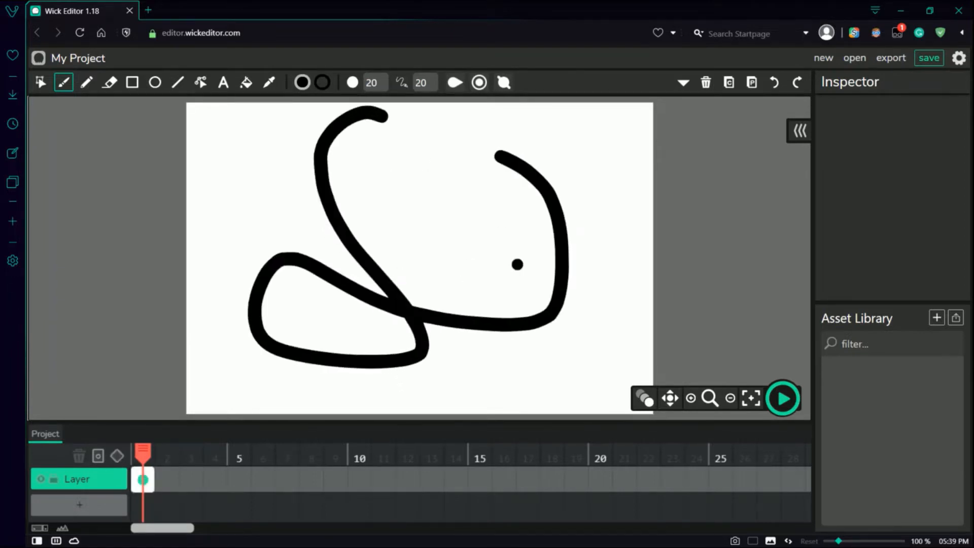
key("ctrl+z")
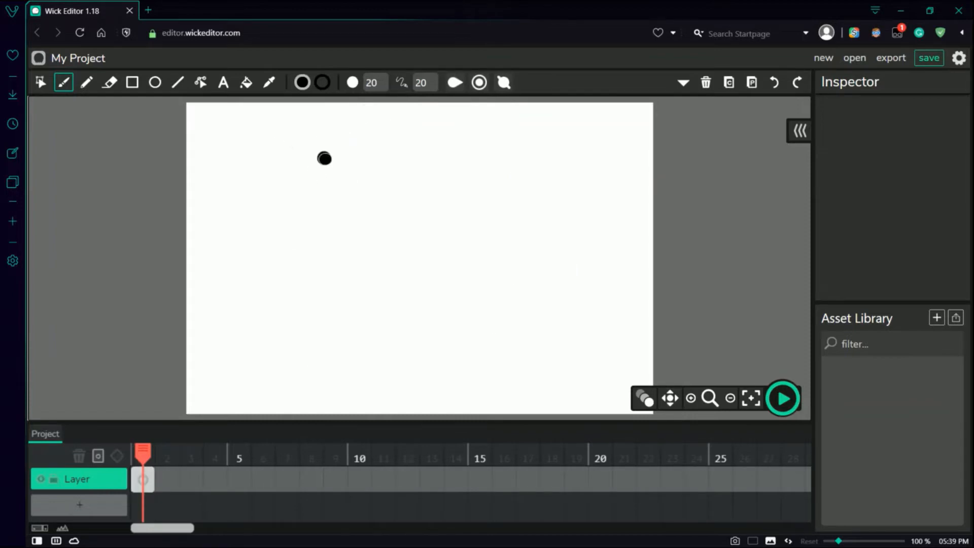
Paint a simple figure with an oval head, a dot eye, an open body and bent arms
left_click_drag(324, 155, 329, 159)
left_click(354, 217)
mouse_move(341, 279)
left_mouse_down()
mouse_move(273, 377)
mouse_move(379, 407)
mouse_move(453, 314)
mouse_move(443, 278)
mouse_move(469, 285)
mouse_move(515, 346)
mouse_move(544, 269)
left_mouse_up()
left_click(399, 359)
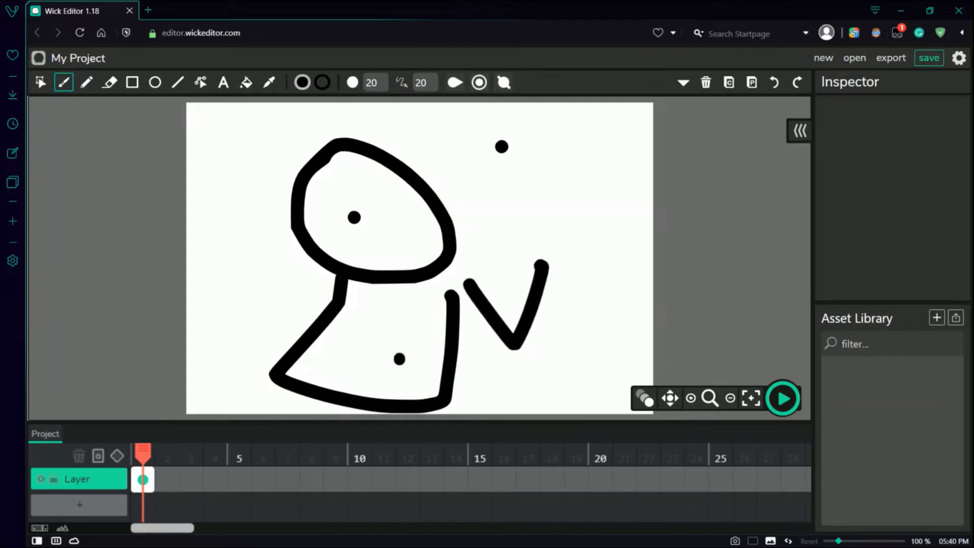
left_click_drag(334, 275, 199, 224)
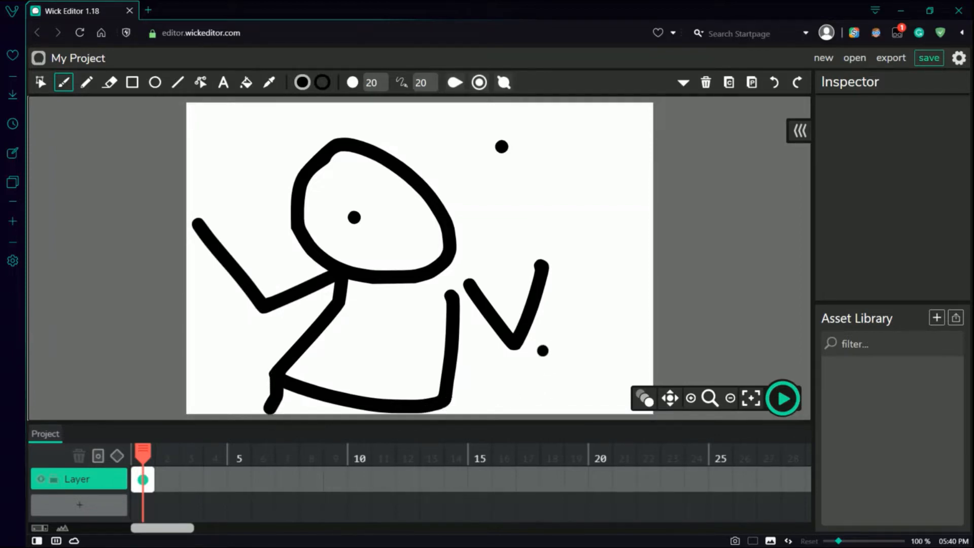
Undo all the strokes of the painted figure until the canvas is empty
key("ctrl+z")
key("ctrl+z")
key("ctrl+z")
key("ctrl+z")
key("ctrl+z")
key("ctrl+z")
key("ctrl+z")
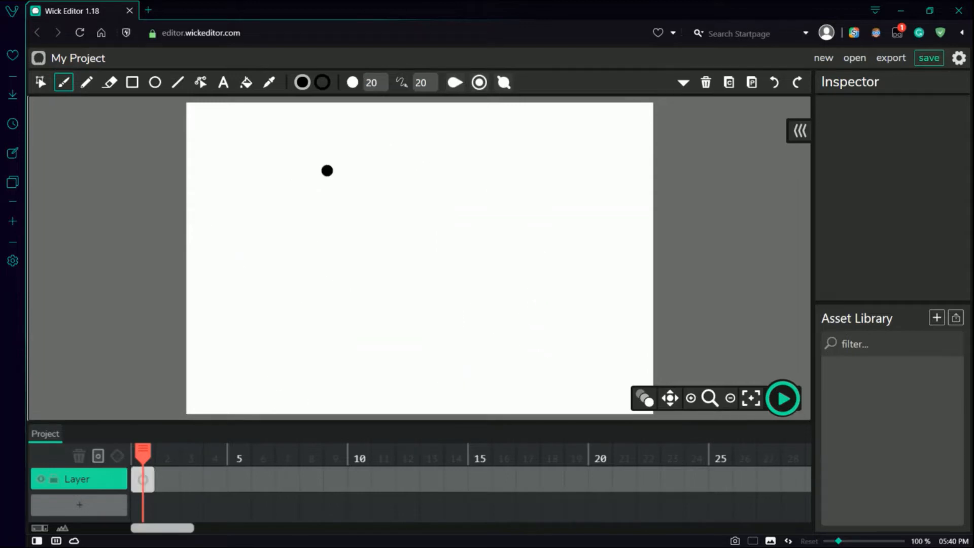
Undo a stray test stroke and hand-paint the greeting "Hi!" in large letters across the canvas
mouse_move(346, 133)
left_mouse_down()
mouse_move(360, 288)
mouse_move(312, 247)
left_mouse_up()
key("ctrl+z")
mouse_move(212, 141)
left_mouse_down()
mouse_move(216, 134)
mouse_move(232, 293)
left_mouse_up()
mouse_move(242, 233)
left_mouse_down()
mouse_move(341, 155)
mouse_move(313, 317)
left_mouse_up()
left_click_drag(443, 243, 433, 318)
left_click(434, 184)
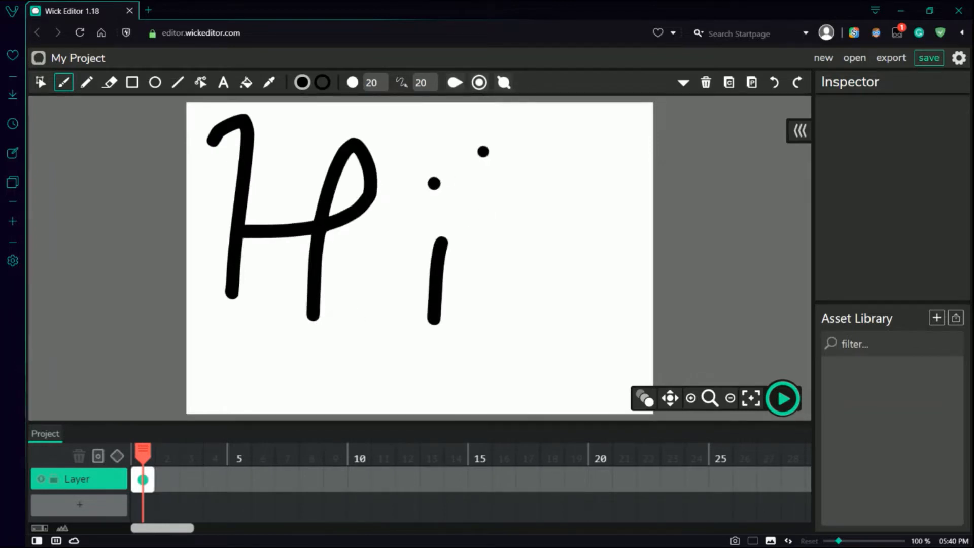
left_click_drag(483, 113, 499, 302)
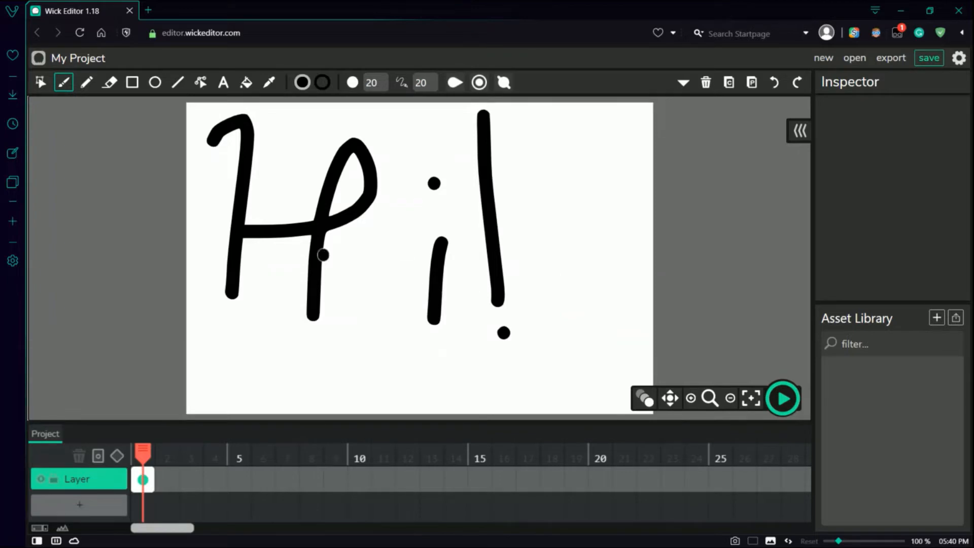
Undo every stroke of the painted "Hi!" lettering to clear the canvas
key("ctrl+z")
key("ctrl+z")
key("ctrl+z")
key("ctrl+z")
key("ctrl+z")
key("ctrl+z")
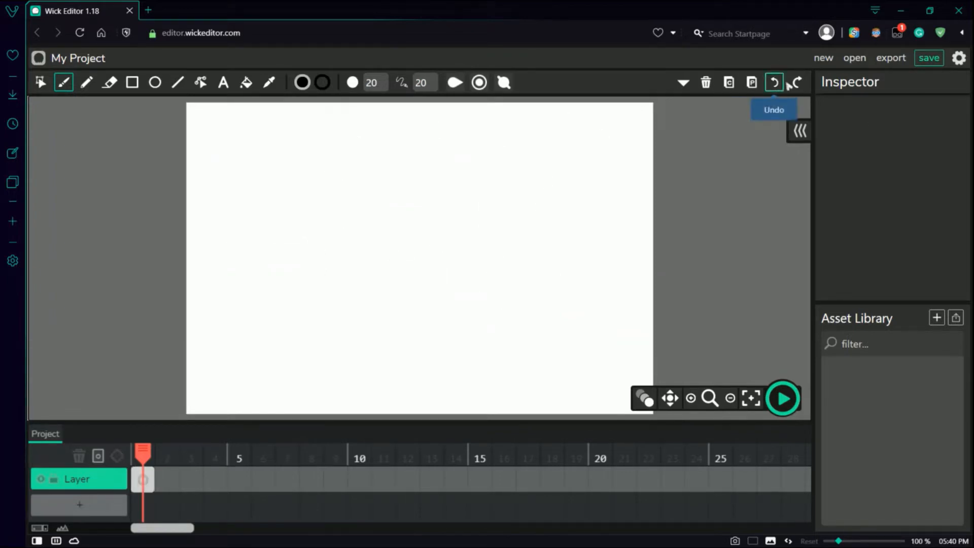
Turn on Relative Brush Size and paint a bulb-shaped nose outline with an eye dot on each side
left_click(482, 86)
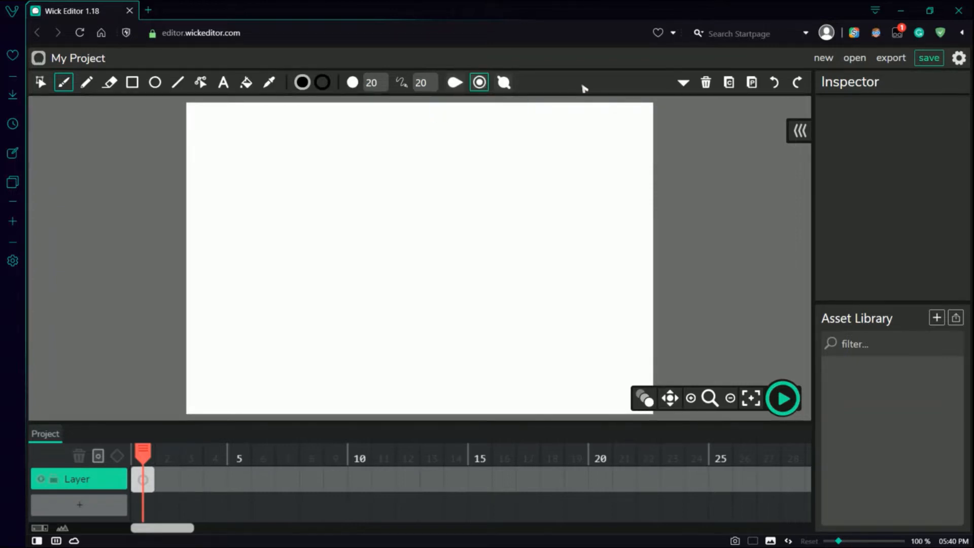
mouse_move(388, 133)
left_mouse_down()
mouse_move(350, 278)
mouse_move(461, 211)
mouse_move(402, 319)
left_mouse_up()
key("ctrl+z")
mouse_move(326, 145)
left_mouse_down()
mouse_move(353, 167)
mouse_move(432, 350)
mouse_move(331, 152)
mouse_move(342, 218)
mouse_move(312, 307)
mouse_move(450, 308)
mouse_move(457, 255)
mouse_move(408, 240)
mouse_move(364, 128)
mouse_move(317, 138)
left_mouse_up()
key("ctrl+z")
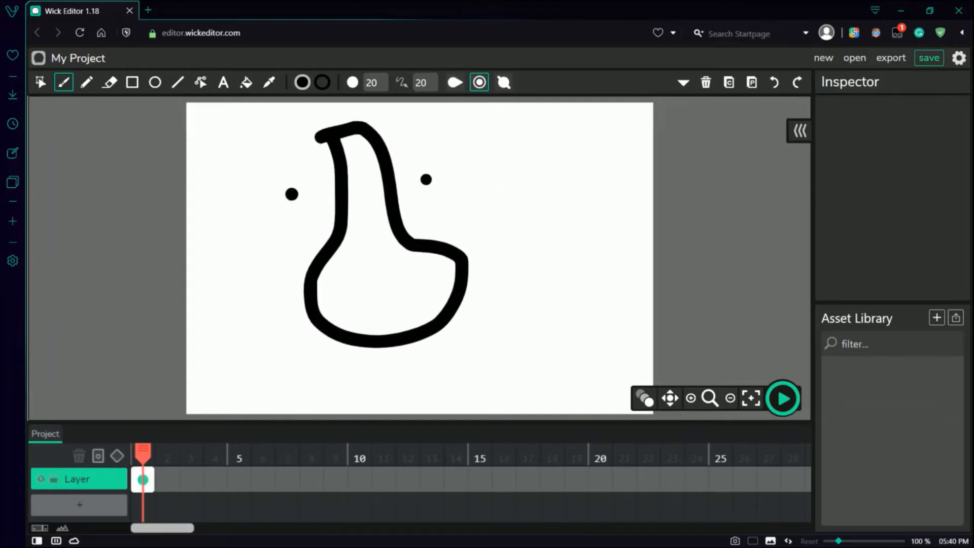
Paint a curved mouth inside the lower part of the nose outline and undo the extra stroke after it
mouse_move(341, 282)
left_mouse_down()
mouse_move(413, 313)
mouse_move(352, 287)
left_mouse_up()
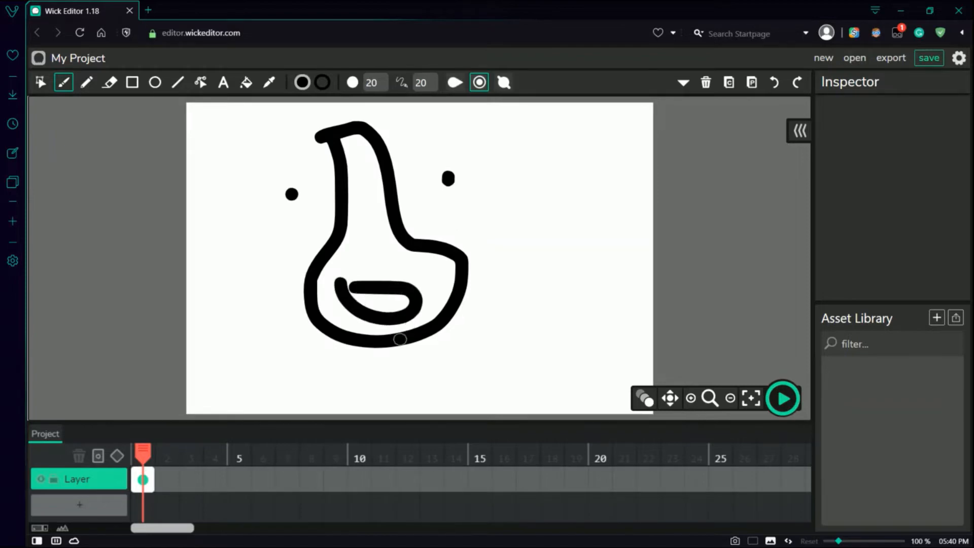
mouse_move(387, 314)
left_mouse_down()
mouse_move(446, 319)
mouse_move(450, 335)
left_mouse_up()
key("ctrl+z")
Zoom in and out on the painted face to examine its strokes at different magnifications, ending on a close-up of the nose outline
key("space")
scroll(373, 222, "up", 5)
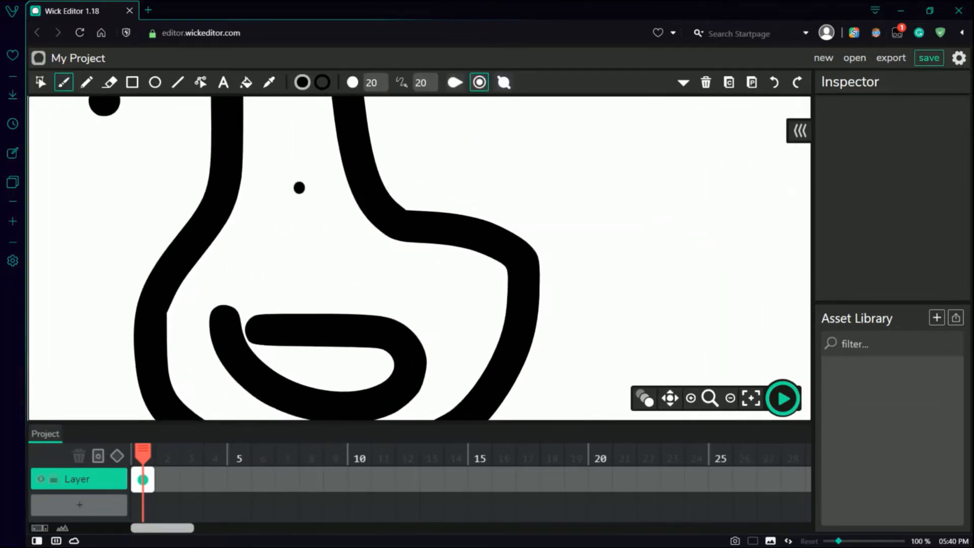
key("space")
scroll(350, 220, "down", 3)
scroll(340, 244, "up", 4)
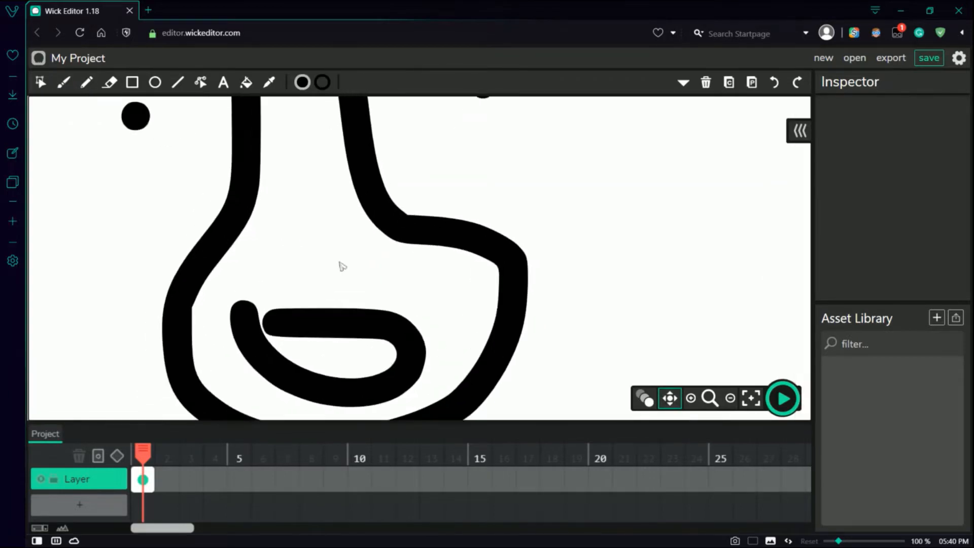
scroll(308, 257, "down", 3)
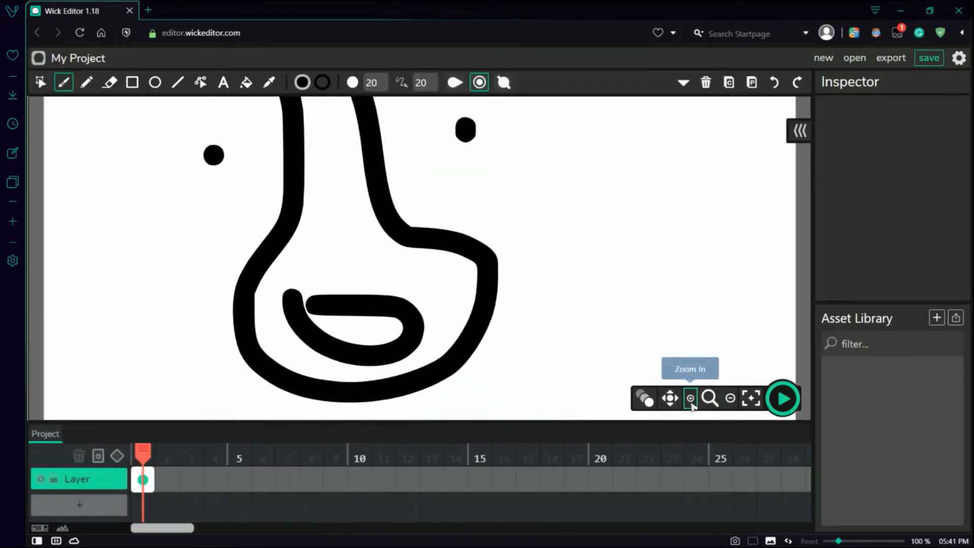
left_click(691, 398)
left_click(691, 398)
left_click(690, 398)
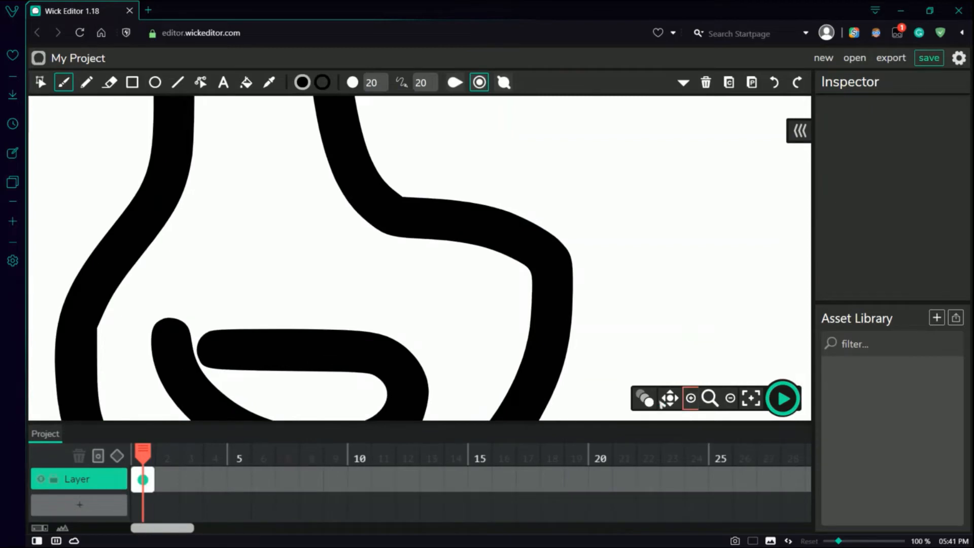
key("z")
left_click(395, 191)
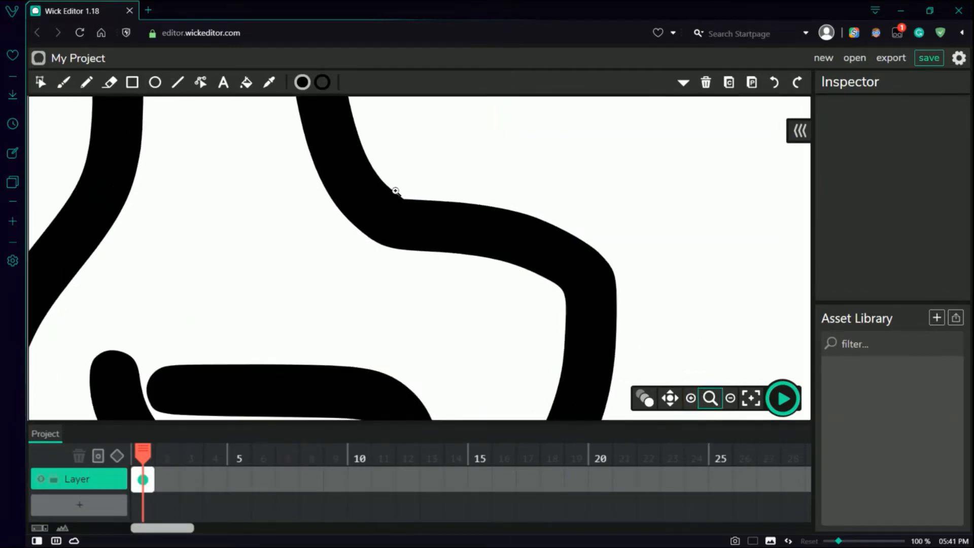
left_click(254, 229)
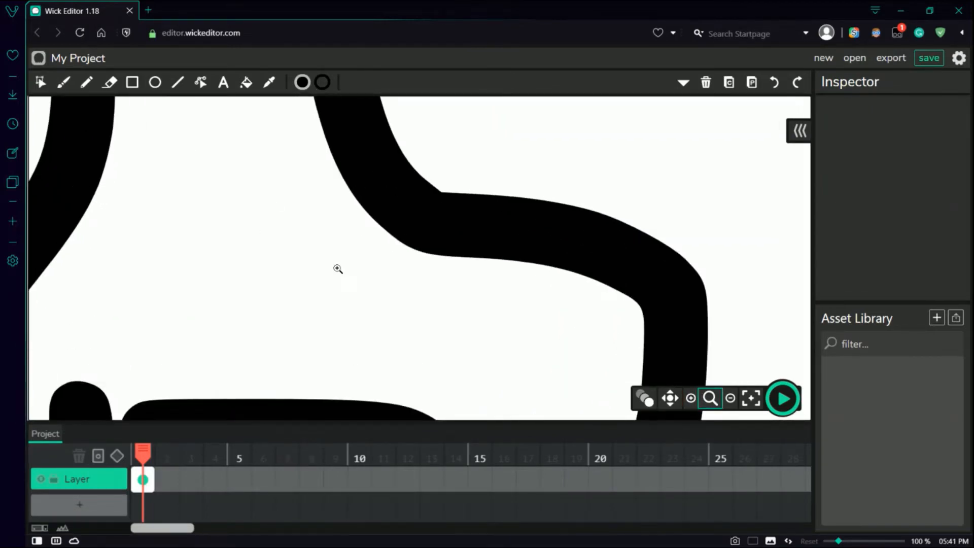
Switch back to the Brush tool and paint a thin double-curved line above the mouth inside the nose outline, redoing the first attempt
key("b")
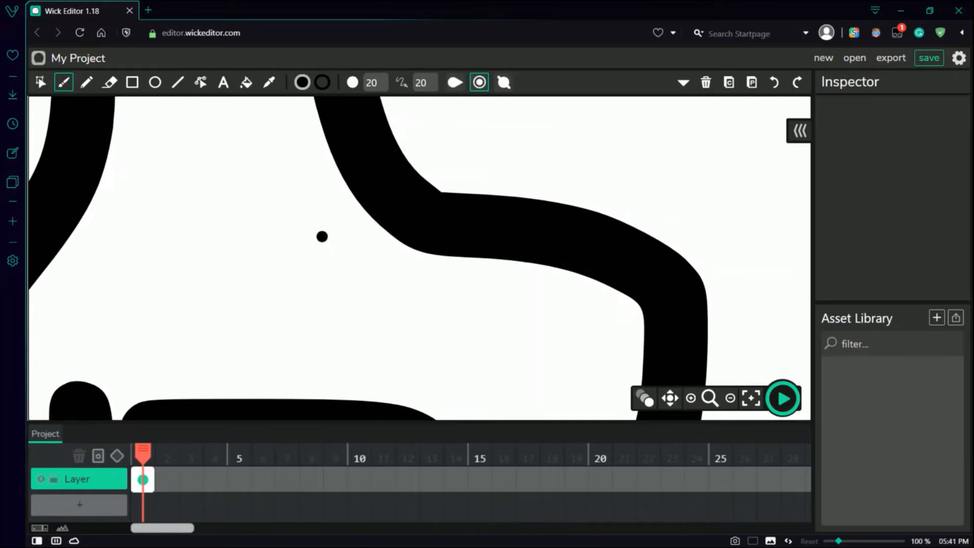
key("space")
mouse_move(150, 134)
left_mouse_down()
mouse_move(152, 150)
mouse_move(389, 395)
left_mouse_up()
mouse_move(472, 327)
left_mouse_down()
mouse_move(384, 267)
mouse_move(394, 185)
left_mouse_up()
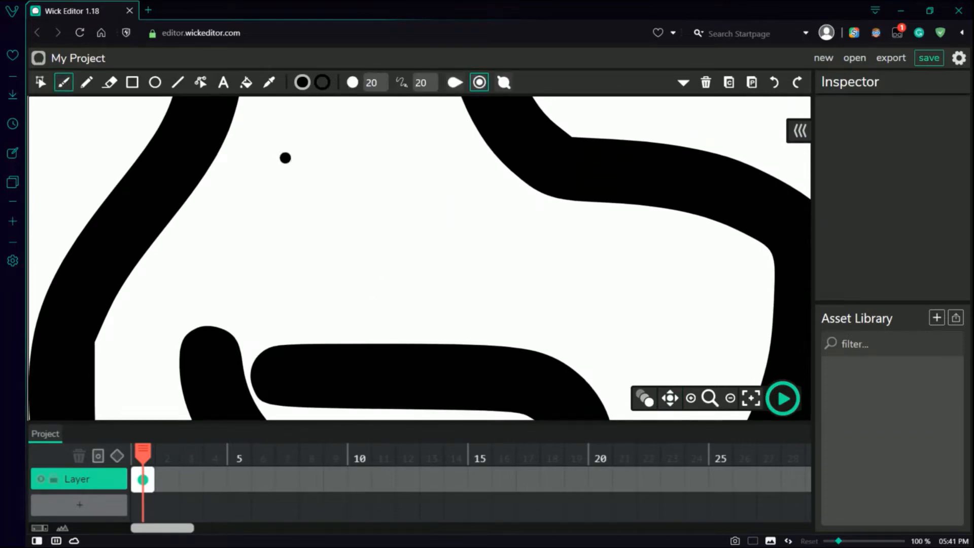
mouse_move(243, 193)
left_mouse_down()
mouse_move(308, 201)
mouse_move(355, 152)
mouse_move(483, 168)
left_mouse_up()
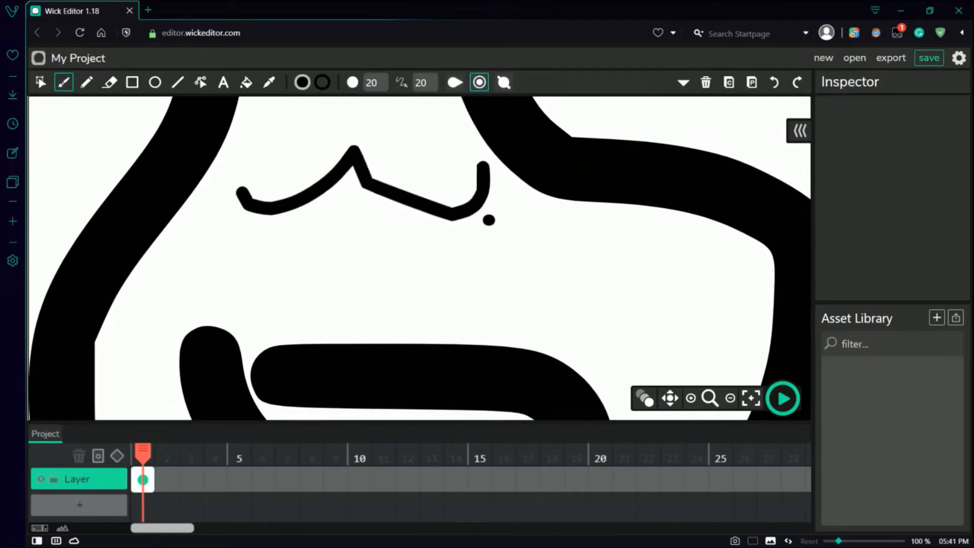
key("ctrl+z")
mouse_move(236, 176)
left_mouse_down()
mouse_move(313, 197)
mouse_move(340, 167)
mouse_move(408, 216)
mouse_move(456, 171)
left_mouse_up()
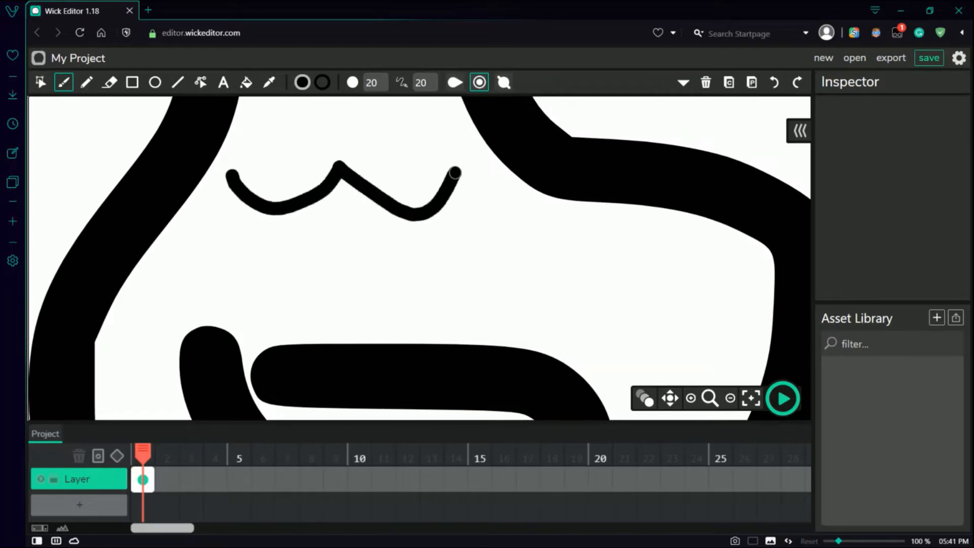
Select everything painted on the canvas and delete it
left_click(750, 399)
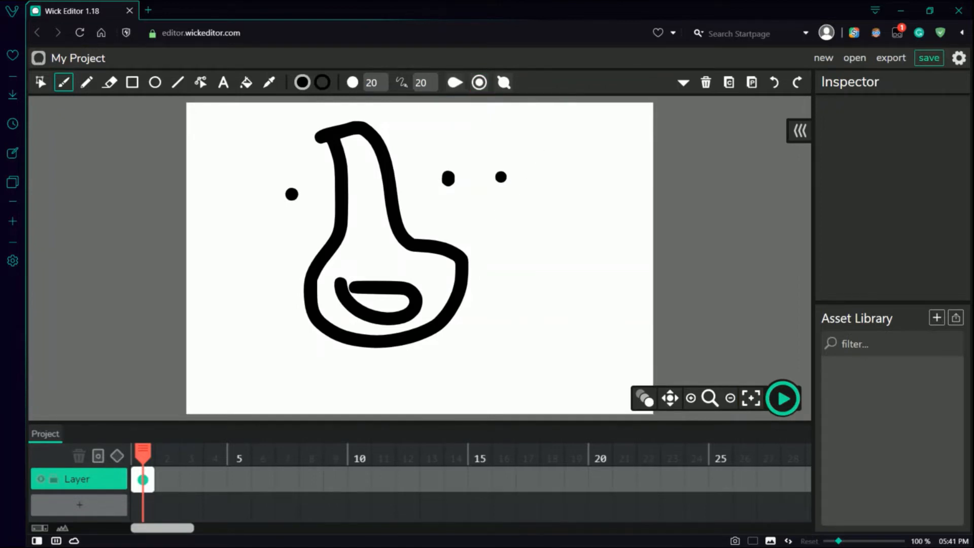
key("ctrl+a")
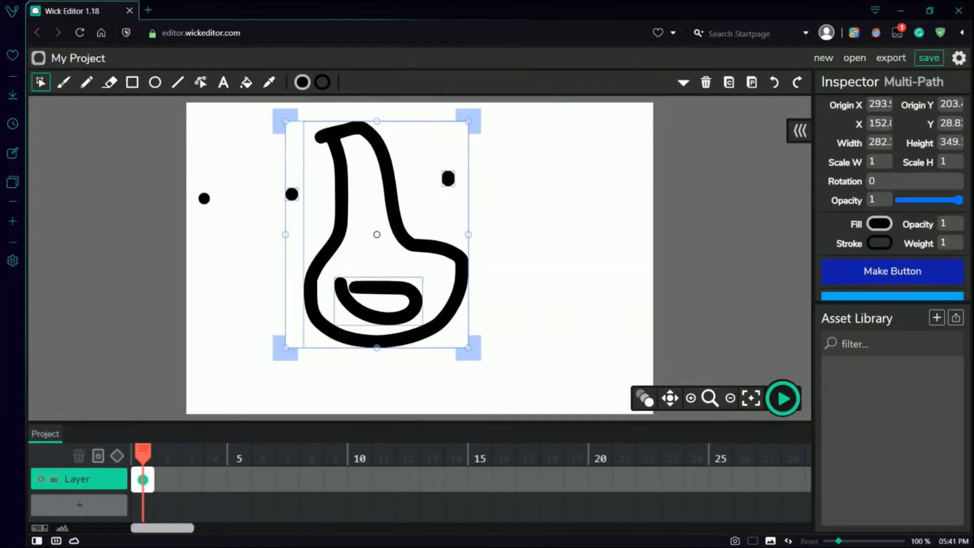
key("Delete")
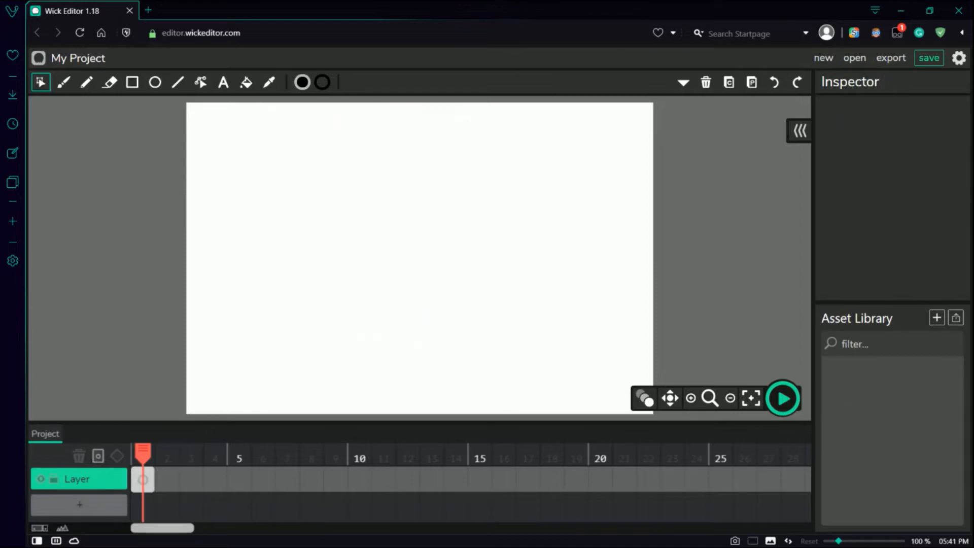
Paint a looping freehand stroke across the canvas with the Brush, then box-select the stroke and delete it
key("a")
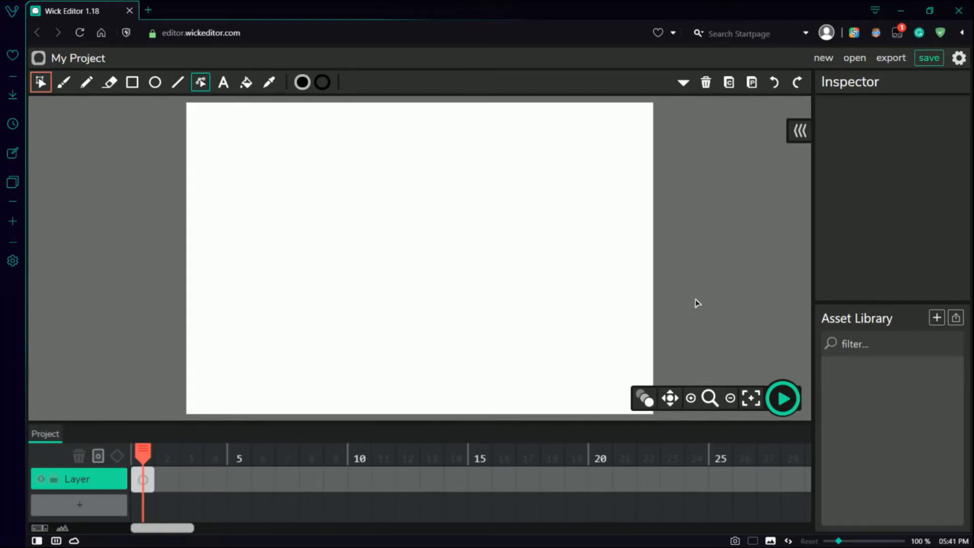
left_click(65, 83)
mouse_move(393, 152)
left_mouse_down()
mouse_move(474, 217)
mouse_move(530, 353)
left_mouse_up()
left_click(41, 83)
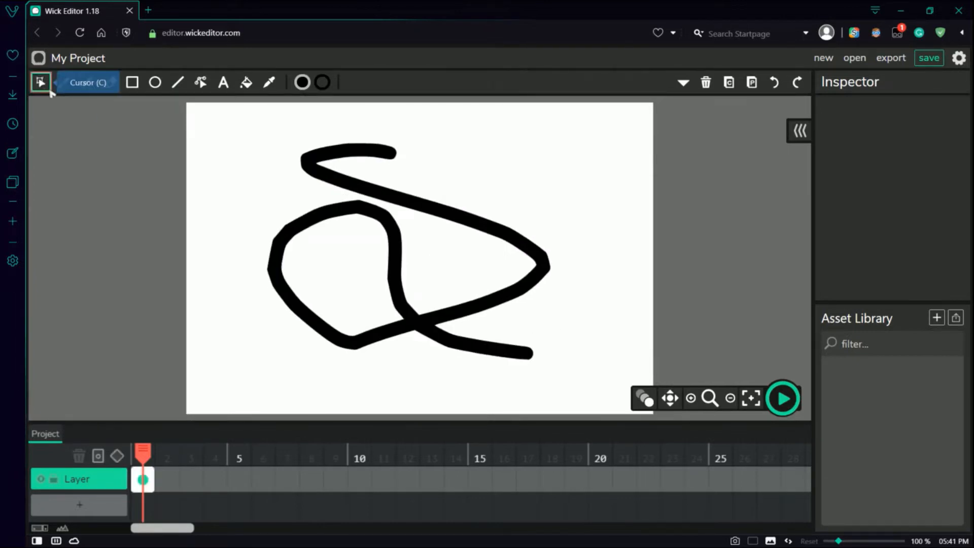
mouse_move(171, 102)
left_mouse_down()
mouse_move(478, 170)
mouse_move(672, 384)
mouse_move(668, 428)
mouse_move(676, 389)
left_mouse_up()
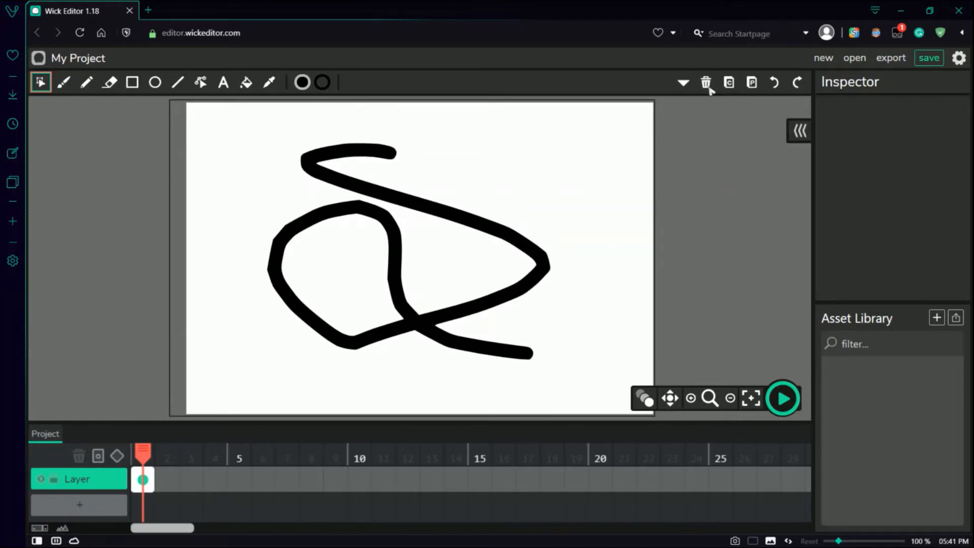
key("Delete")
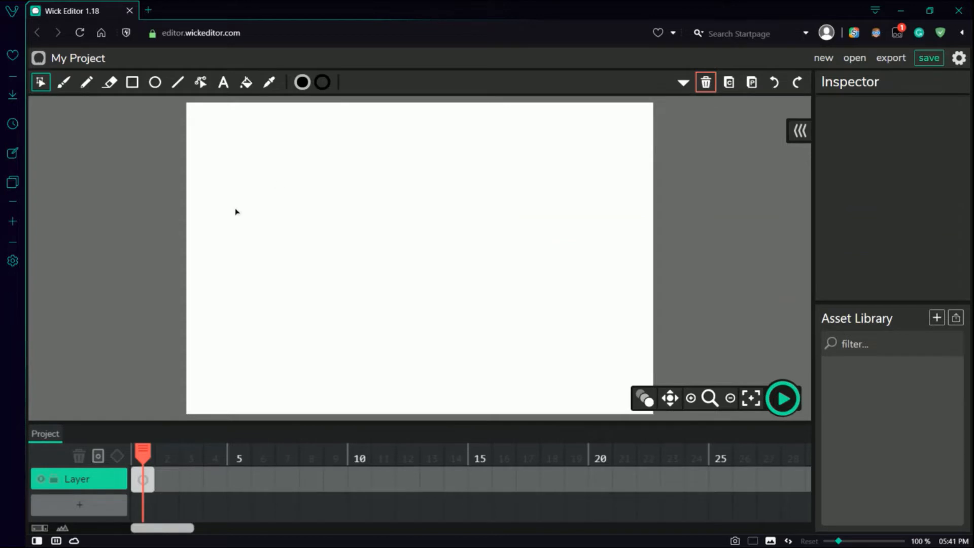
Paint a teardrop-shaped face outline with the Brush, adding one eye dot outside, one inside and an open curved mouth
key("b")
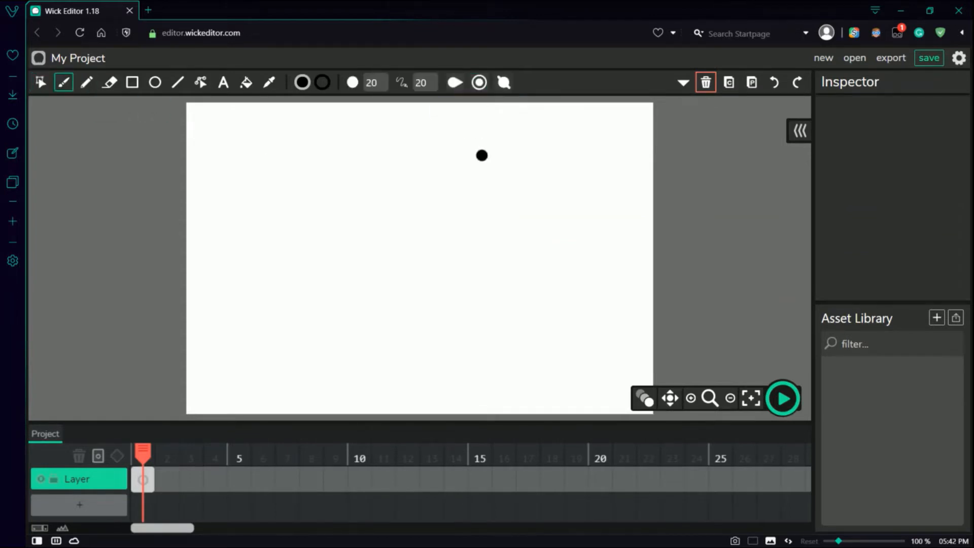
mouse_move(364, 161)
left_mouse_down()
mouse_move(335, 295)
mouse_move(361, 155)
left_mouse_up()
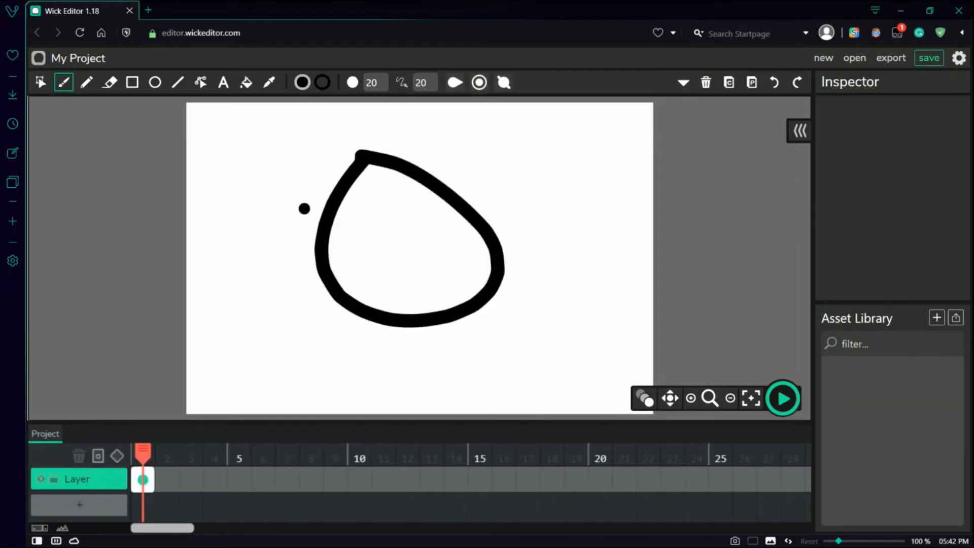
left_click(300, 203)
mouse_move(361, 239)
left_mouse_down()
mouse_move(368, 261)
mouse_move(344, 235)
left_mouse_up()
Paint a curved tongue line from the mouth's lower edge to its right corner, undoing and redoing the stroke until satisfied
key("space")
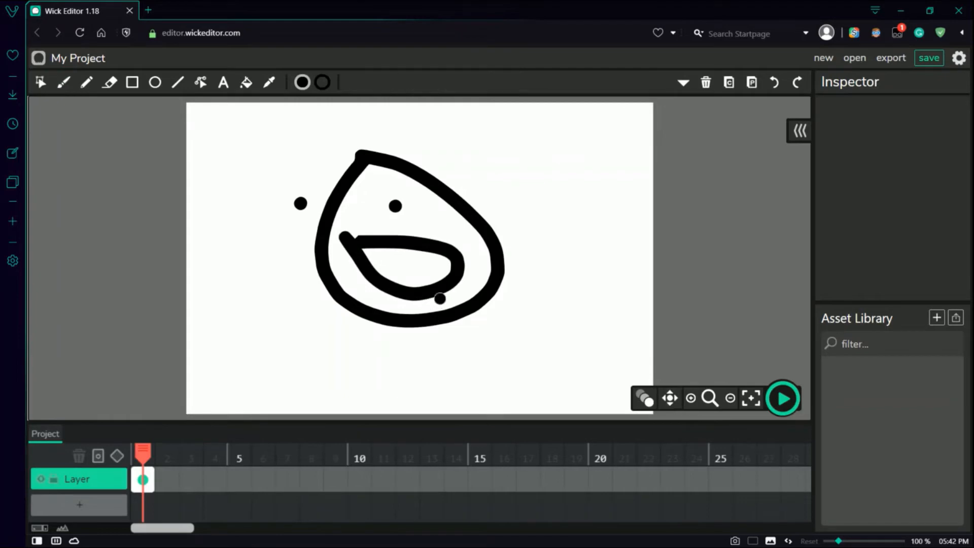
scroll(443, 300, "up", 10)
scroll(385, 339, "up", 4)
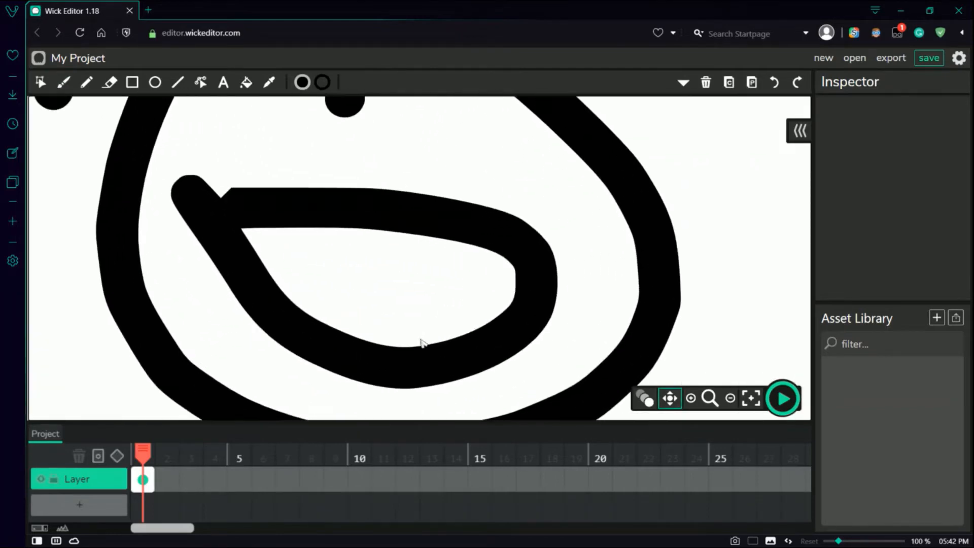
key("space")
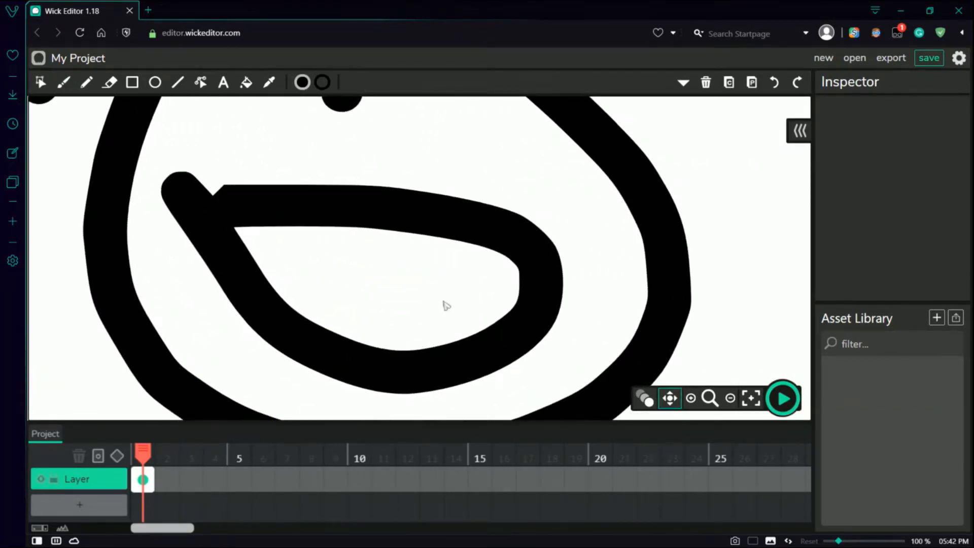
scroll(444, 306, "down", 1)
scroll(431, 307, "up", 4)
scroll(380, 315, "down", 1)
scroll(379, 317, "down", 1)
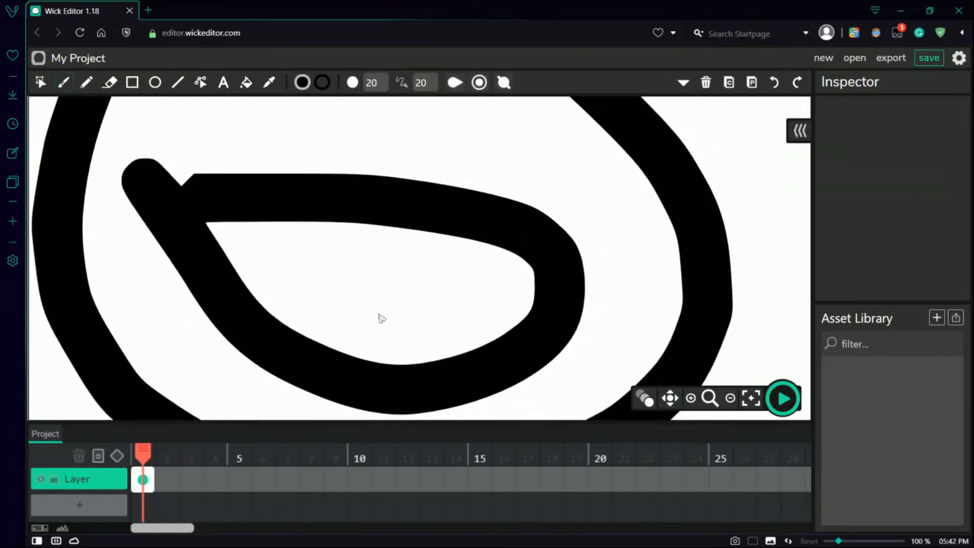
left_click_drag(366, 364, 495, 240)
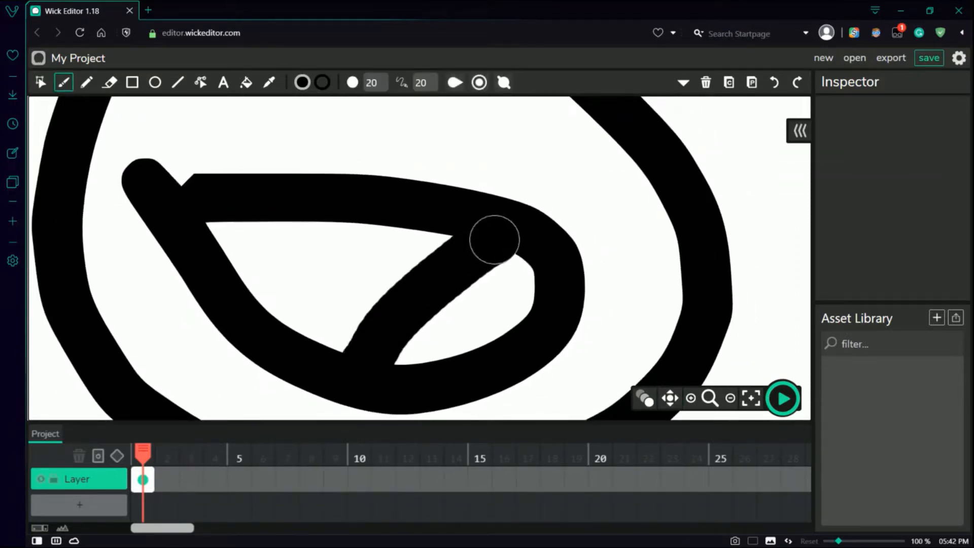
key("ctrl+z")
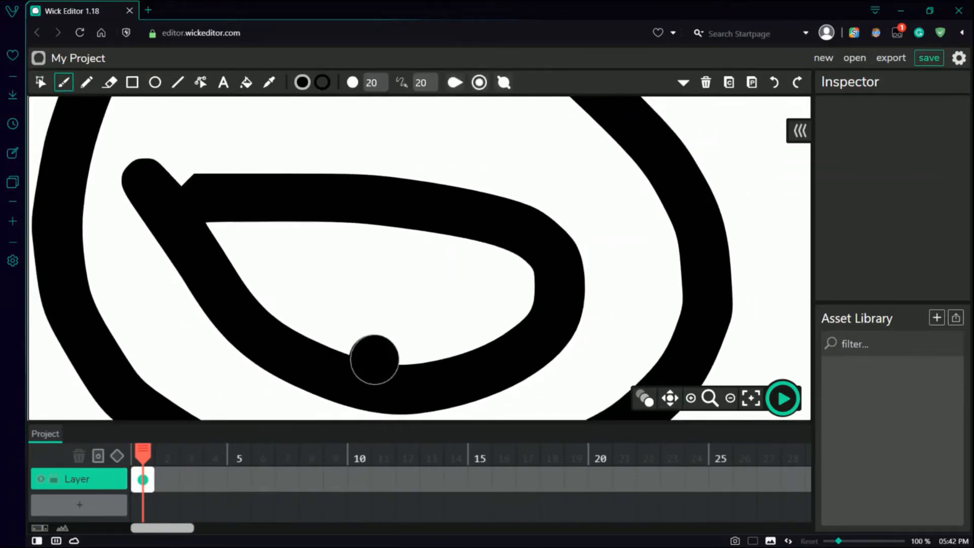
mouse_move(374, 359)
left_mouse_down()
mouse_move(389, 291)
mouse_move(437, 230)
mouse_move(449, 242)
left_mouse_up()
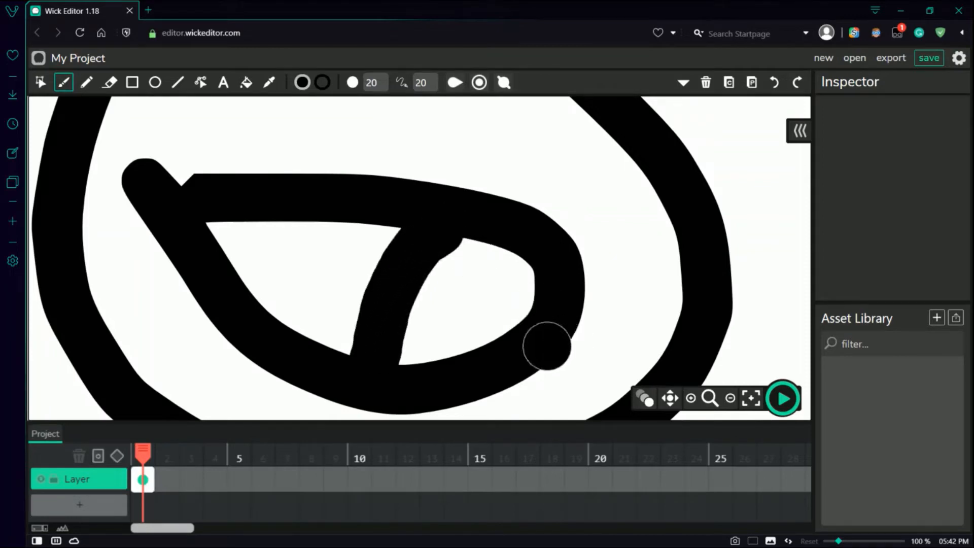
key("ctrl+z")
mouse_move(396, 349)
left_mouse_down()
mouse_move(413, 318)
mouse_move(542, 267)
left_mouse_up()
key("ctrl+z")
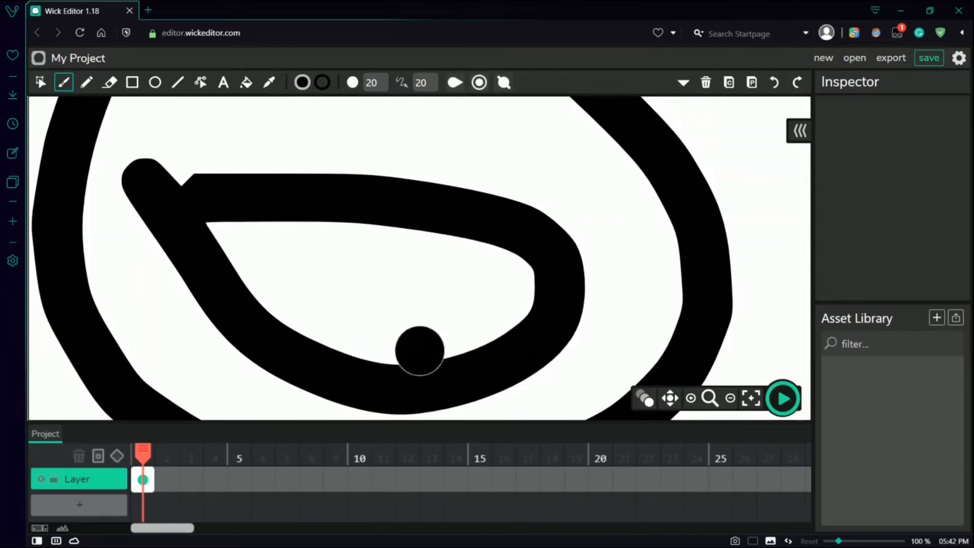
mouse_move(378, 369)
left_mouse_down()
mouse_move(449, 295)
mouse_move(543, 256)
left_mouse_up()
Try a brush stroke around the eye dot beside the face at a different zoom level, then undo it
scroll(503, 285, "down", 9)
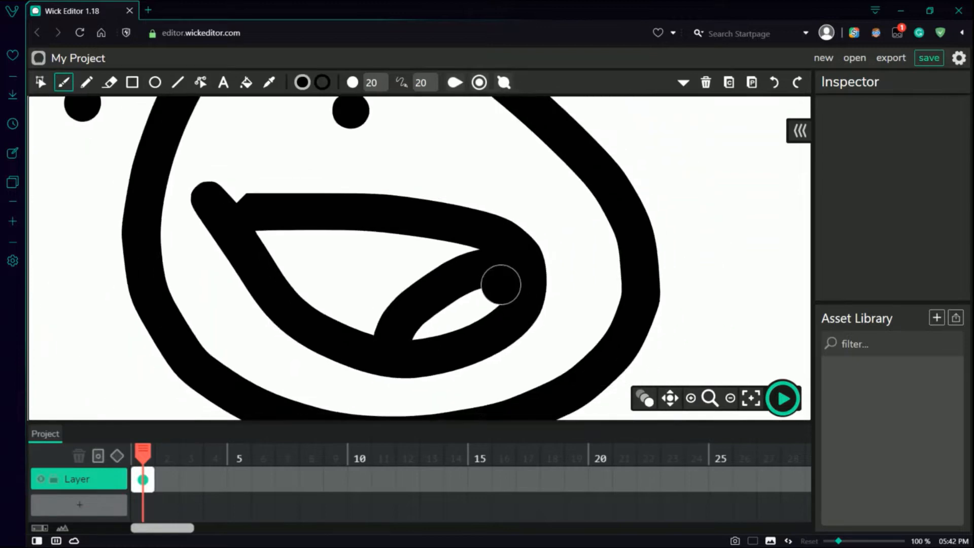
scroll(314, 301, "up", 6)
scroll(303, 302, "down", 8)
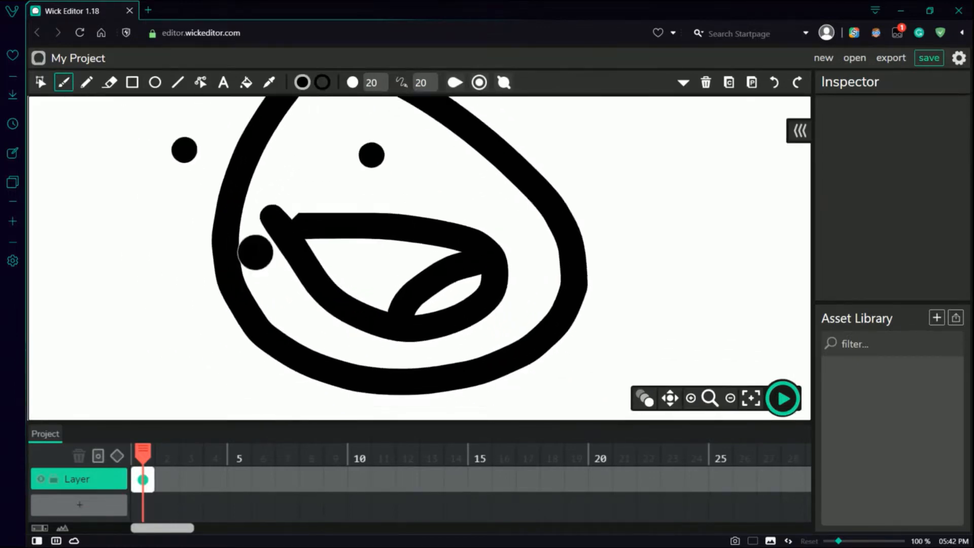
scroll(365, 239, "up", 6)
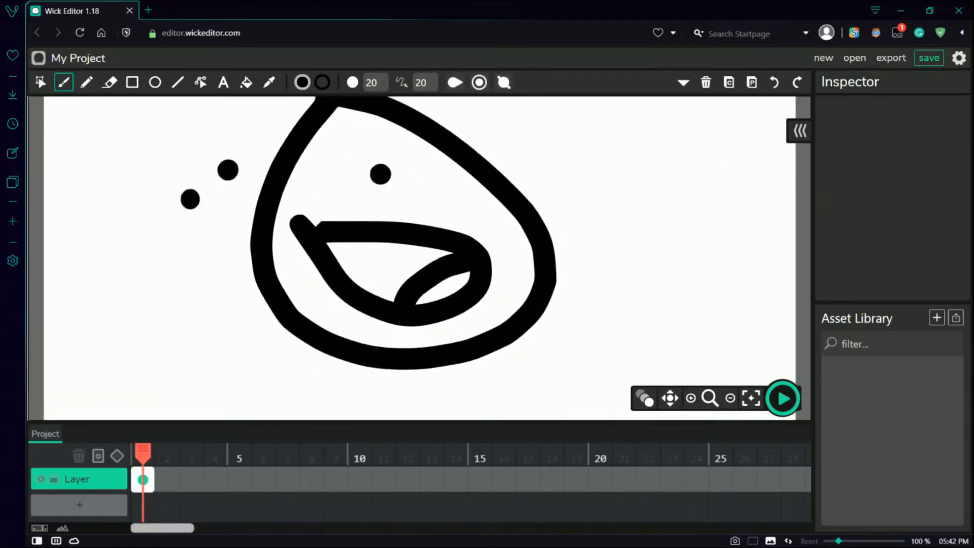
scroll(213, 199, "up", 3)
mouse_move(252, 213)
left_mouse_down()
mouse_move(424, 241)
mouse_move(244, 212)
left_mouse_up()
key("ctrl+z")
key("ctrl+z")
Zoom and pan around the face to examine the mouth and tongue strokes at different magnifications
scroll(391, 234, "down", 5)
key("space")
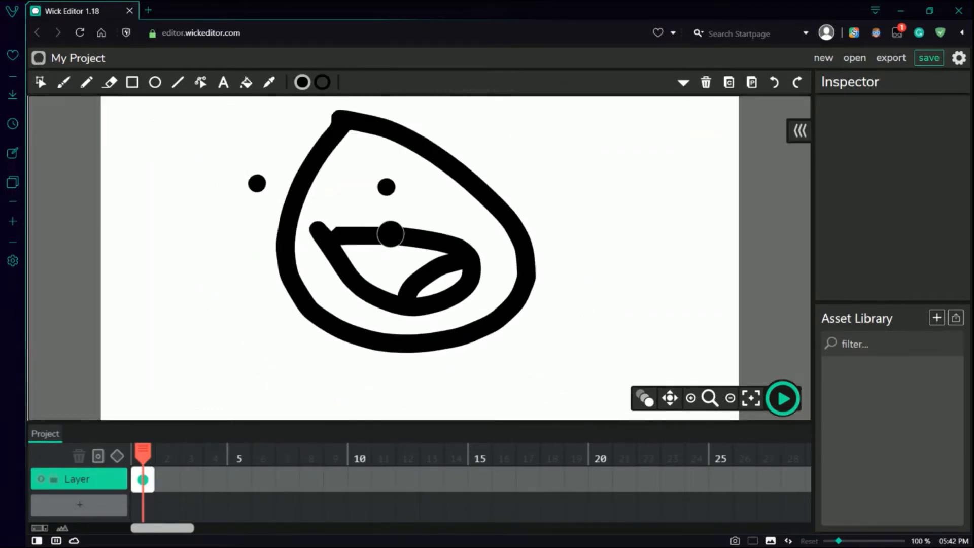
mouse_move(576, 142)
left_mouse_down()
mouse_move(434, 278)
mouse_move(576, 245)
left_mouse_up()
scroll(522, 287, "up", 5)
scroll(486, 267, "up", 4)
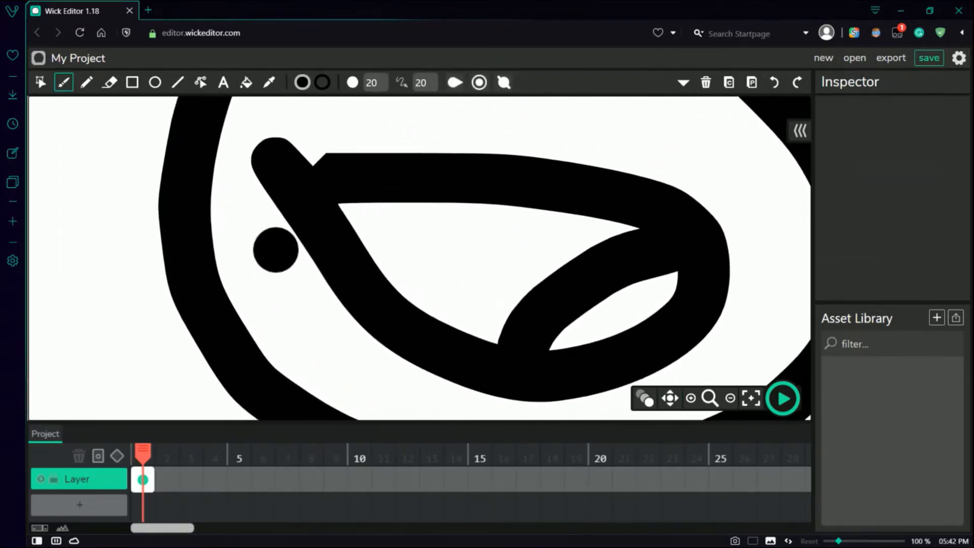
key("space")
mouse_move(436, 175)
left_mouse_down()
mouse_move(157, 316)
mouse_move(799, 240)
mouse_move(669, 181)
mouse_move(374, 287)
mouse_move(321, 215)
mouse_move(552, 241)
left_mouse_up()
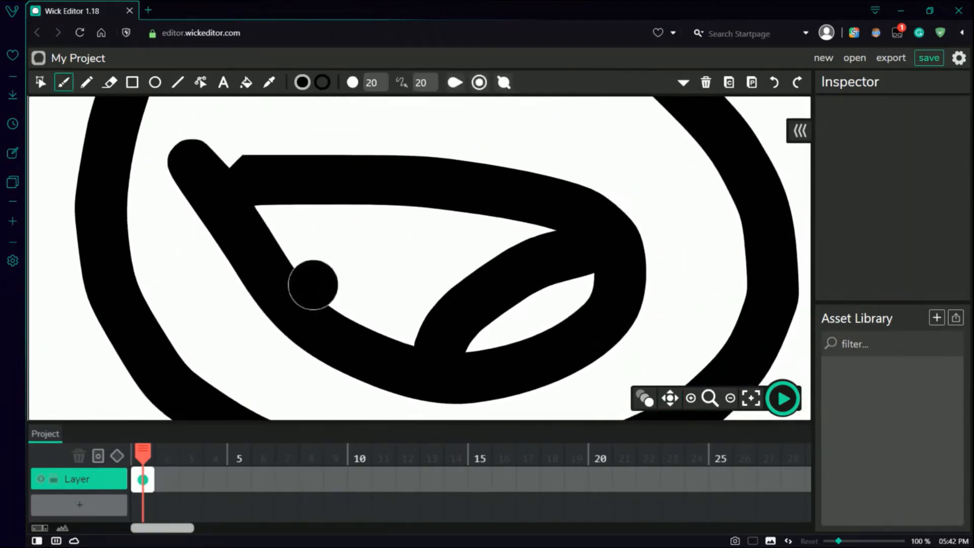
scroll(313, 284, "up", 6)
scroll(615, 286, "up", 2)
key("space")
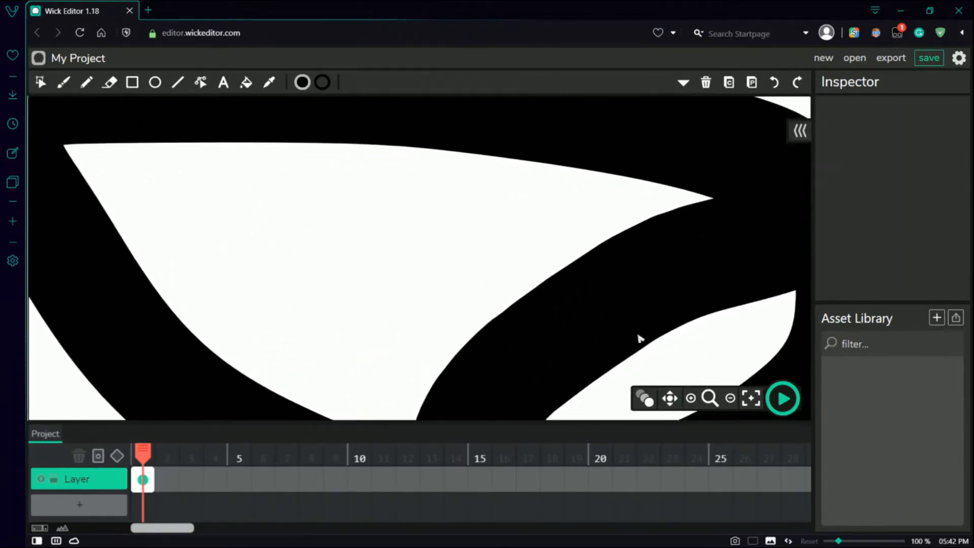
left_click_drag(637, 334, 343, 102)
scroll(243, 244, "up", 2)
scroll(226, 228, "up", 1)
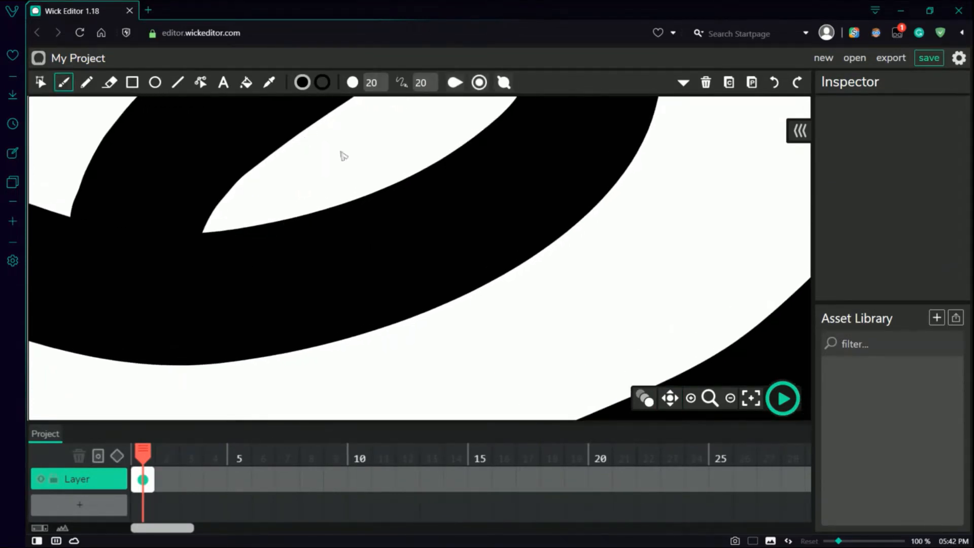
scroll(170, 192, "down", 5)
scroll(195, 186, "down", 10)
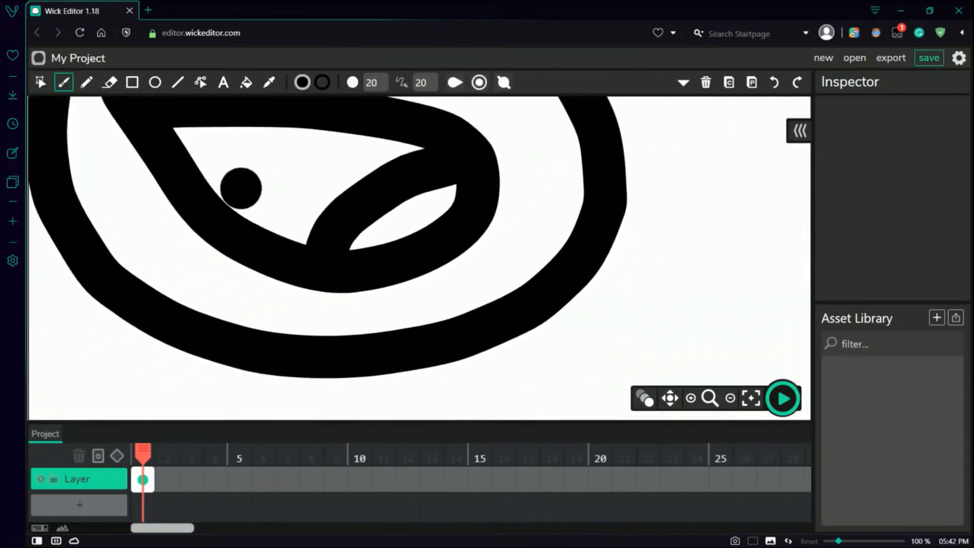
scroll(281, 171, "up", 4)
scroll(305, 188, "up", 4)
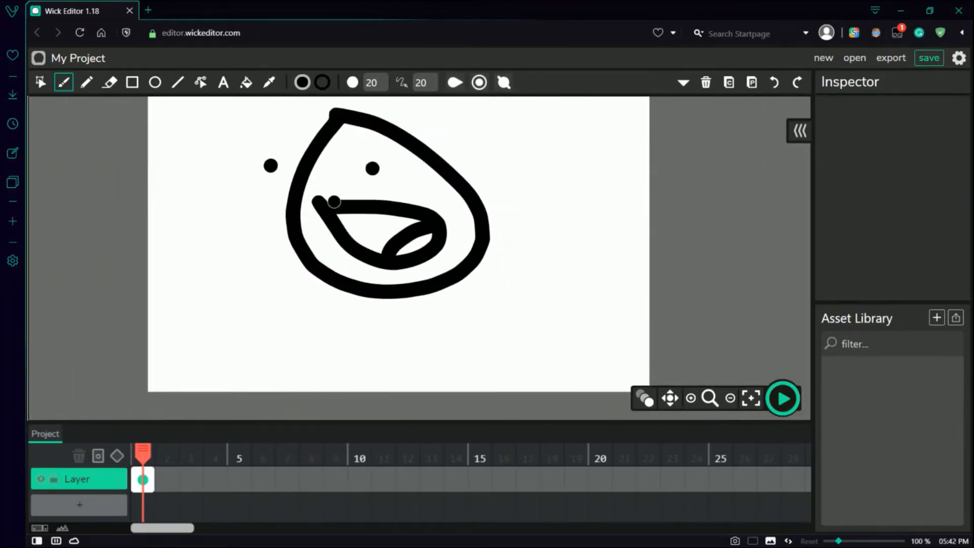
Paint long diagonal test strokes across the face and undo each of them
key("space")
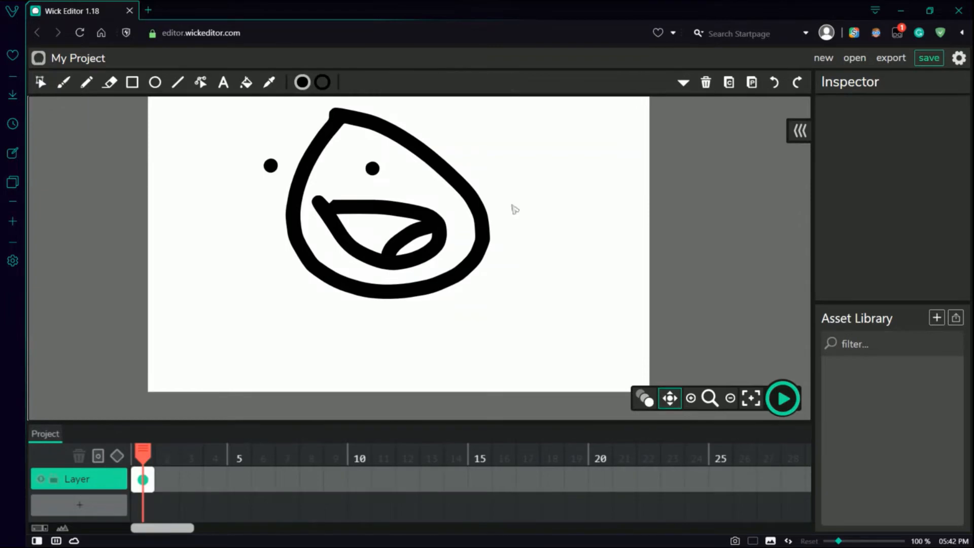
mouse_move(523, 203)
left_mouse_down()
mouse_move(546, 275)
mouse_move(559, 268)
left_mouse_up()
mouse_move(233, 150)
left_mouse_down()
mouse_move(353, 257)
mouse_move(464, 269)
left_mouse_up()
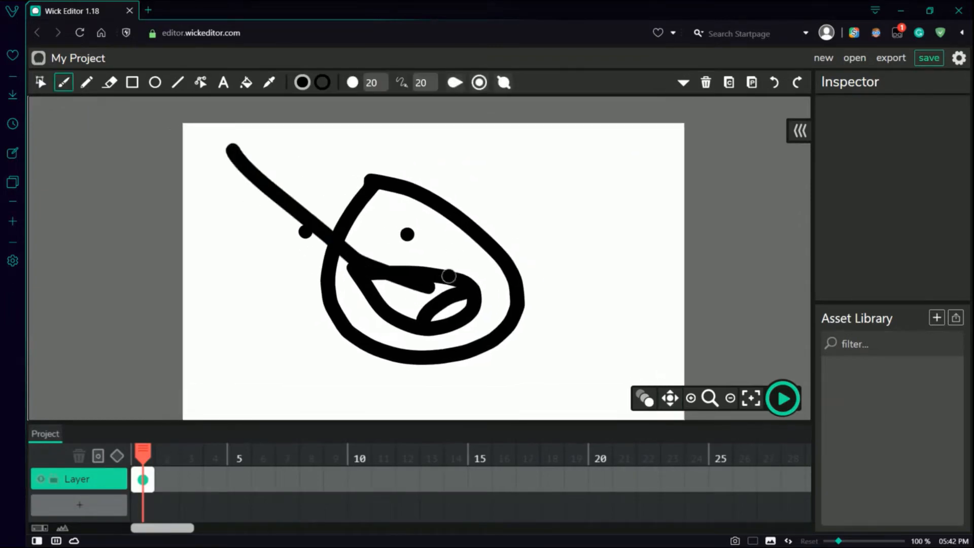
key("ctrl+z")
left_click_drag(273, 145, 577, 391)
left_click_drag(548, 186, 327, 358)
key("ctrl+z")
key("ctrl+z")
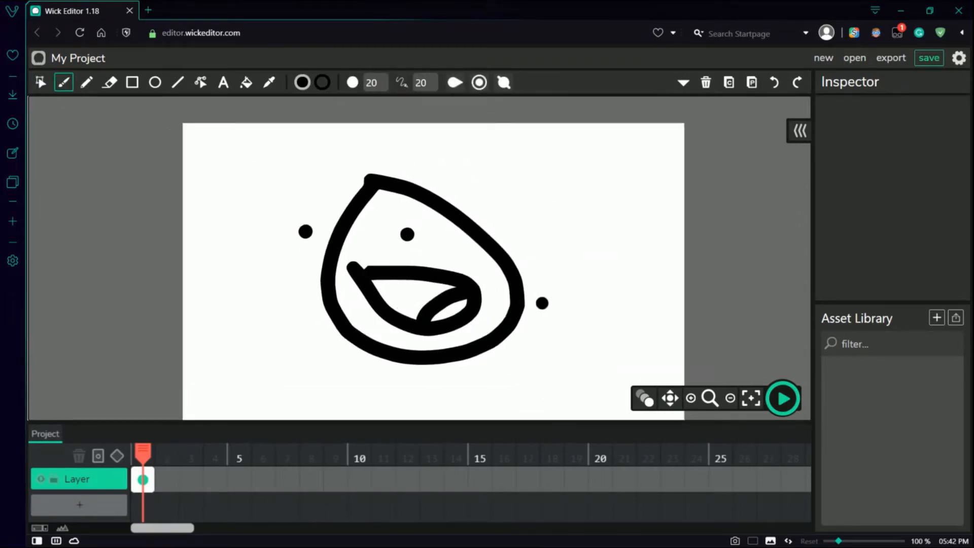
Select all strokes of the teardrop-shaped face and delete them
key("ctrl+a")
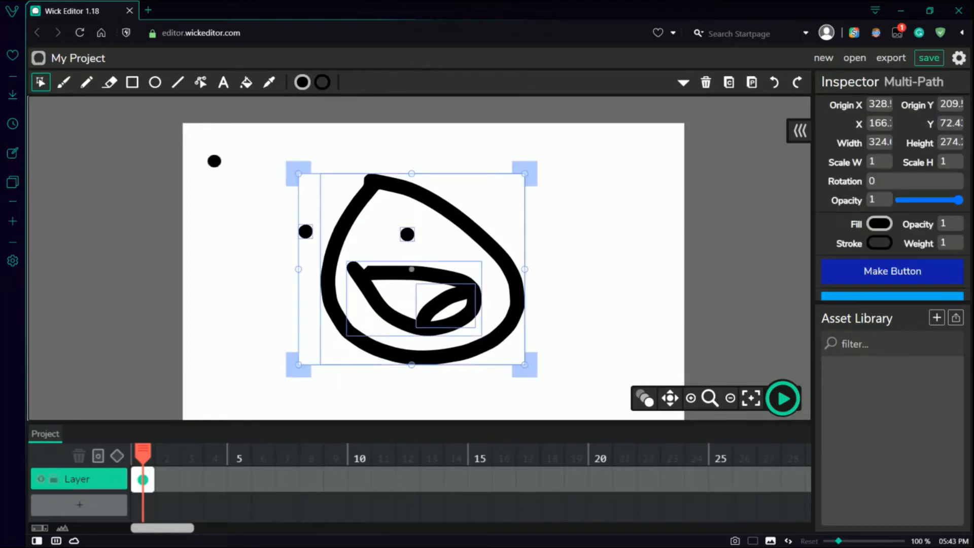
key("Delete")
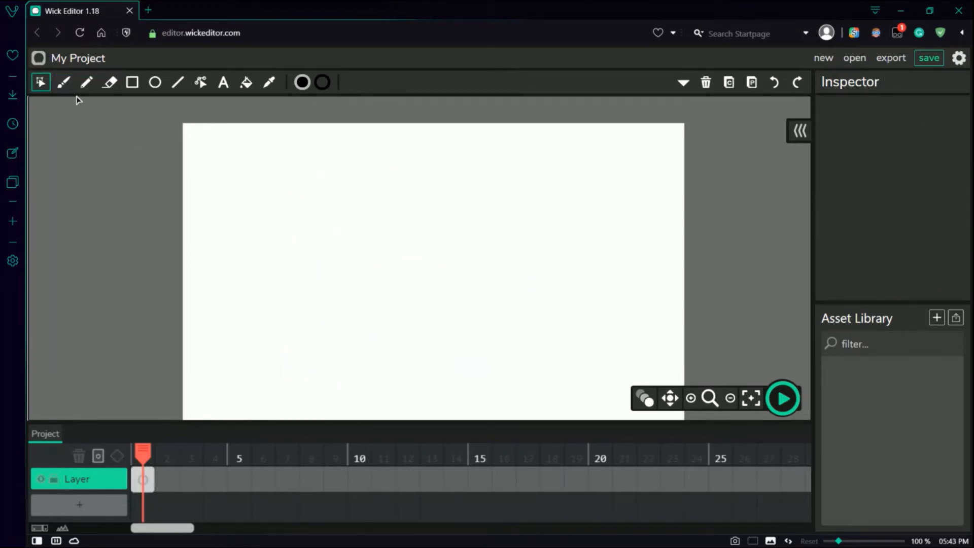
Paint a slanted oval with two eye dots near the canvas's upper-left corner, plus a horizontal line and a hooked curve beside it
left_click(63, 82)
left_click(259, 162)
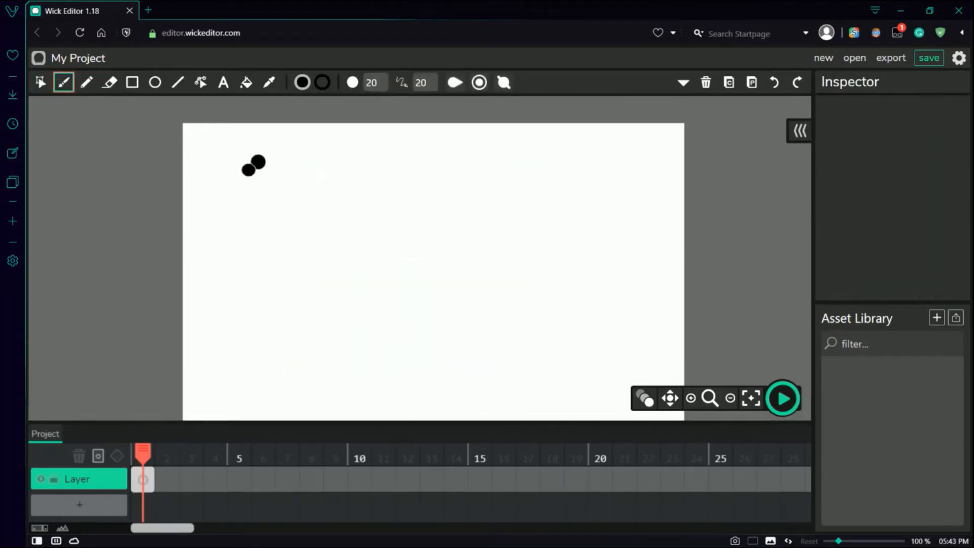
left_click_drag(259, 161, 229, 147)
left_click(277, 195)
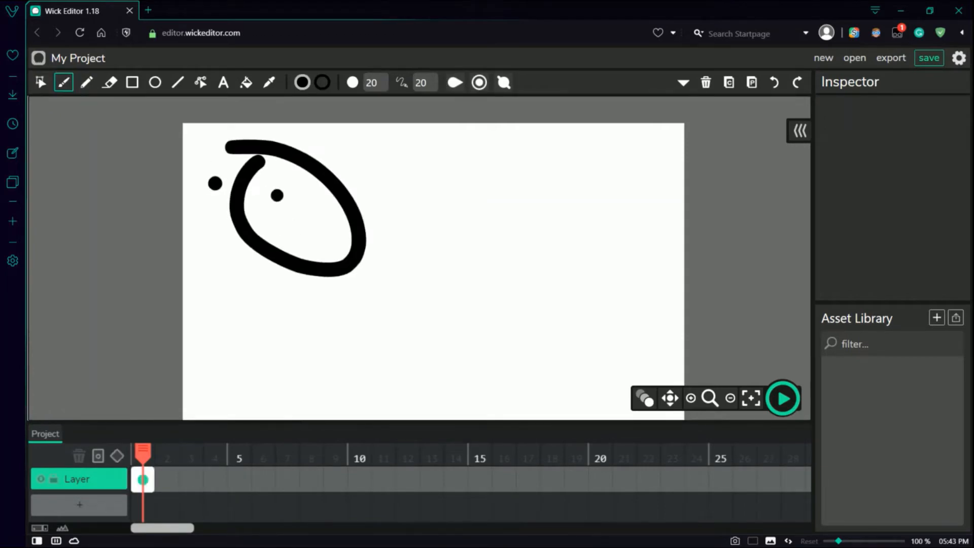
mouse_move(386, 225)
left_mouse_down()
mouse_move(549, 226)
mouse_move(539, 282)
left_mouse_up()
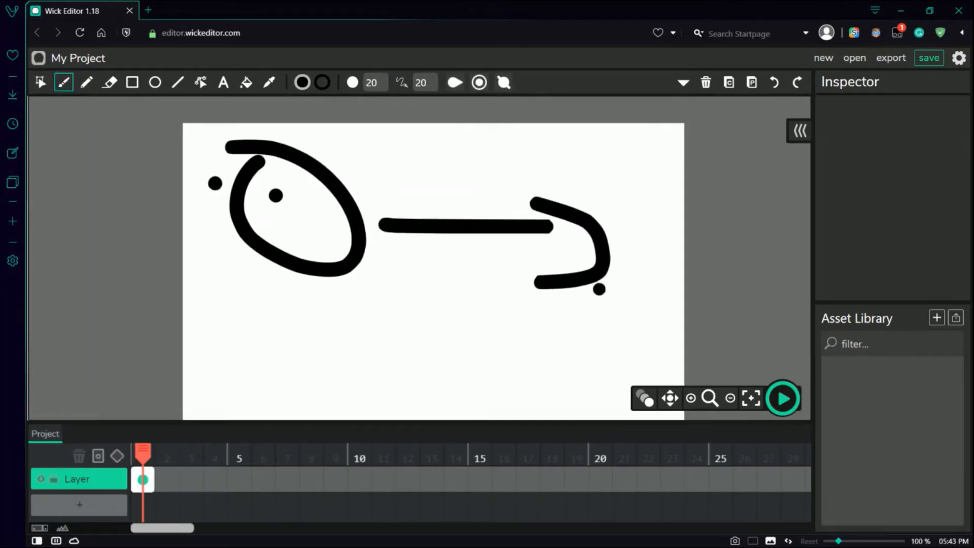
Paint three more short strokes around the hooked curve with the Brush
left_click_drag(629, 236, 639, 213)
mouse_move(654, 242)
left_mouse_down()
mouse_move(634, 239)
mouse_move(624, 218)
mouse_move(636, 198)
left_mouse_up()
mouse_move(640, 346)
left_mouse_down()
mouse_move(637, 289)
mouse_move(660, 278)
left_mouse_up()
Undo all strokes of the slanted oval, its dots, the horizontal line and the hooked curve
key("ctrl+z")
key("ctrl+z")
key("ctrl+z")
key("ctrl+z")
key("ctrl+z")
key("ctrl+z")
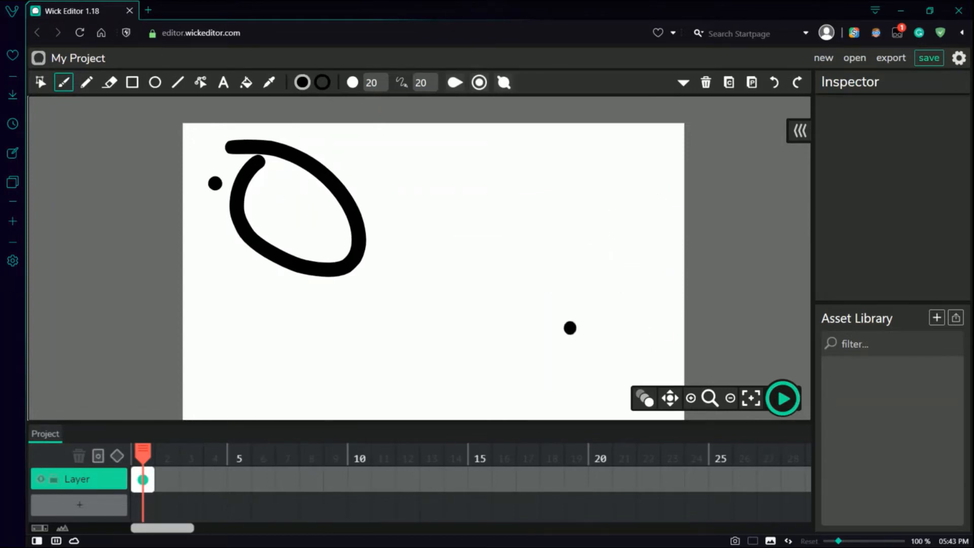
key("ctrl+z")
key("ctrl+z")
Paint a few test dots and a short stroke across the canvas's upper half, and undo them all
left_click(332, 183)
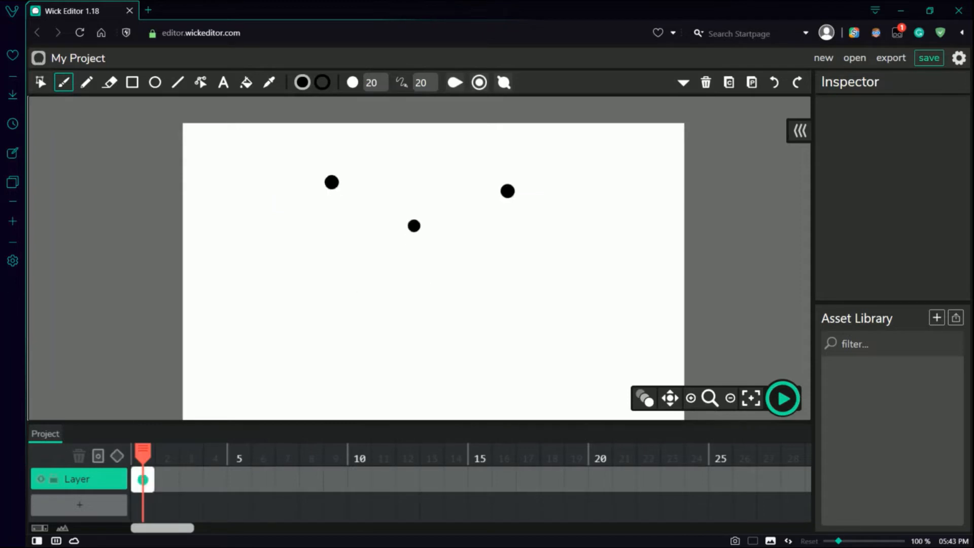
mouse_move(414, 226)
left_mouse_down()
mouse_move(428, 298)
mouse_move(473, 217)
left_mouse_up()
key("ctrl+z")
key("ctrl+z")
key("ctrl+z")
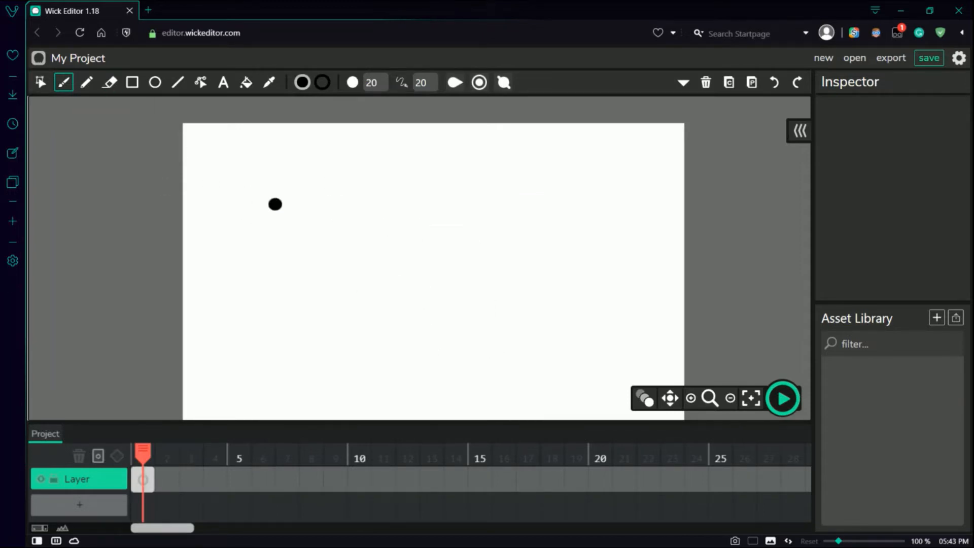
Paint a slanted four-sided shape with a crossbar, a wavy tail below it and short dashes beside it
mouse_move(259, 178)
left_mouse_down()
mouse_move(307, 278)
mouse_move(364, 231)
mouse_move(330, 180)
mouse_move(256, 167)
left_mouse_up()
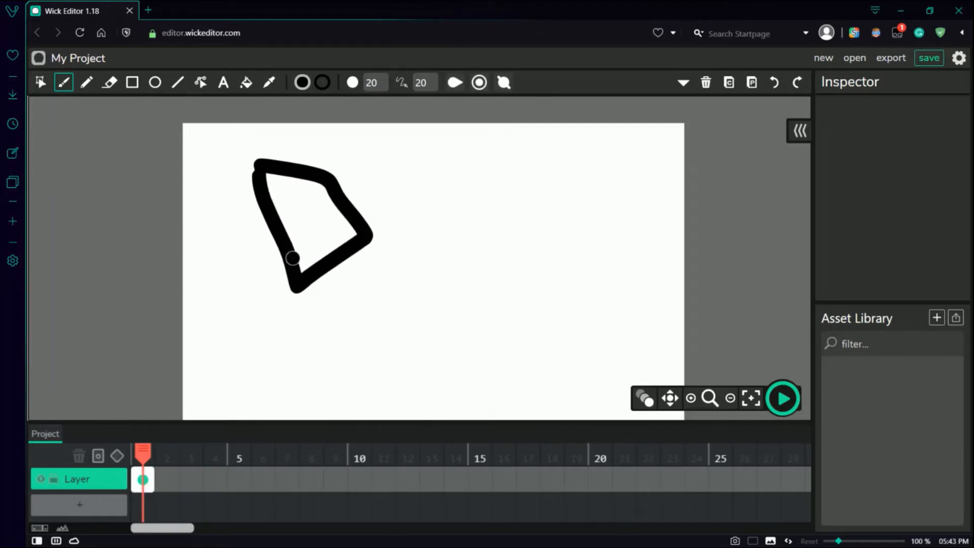
left_click_drag(277, 248, 346, 223)
left_click_drag(353, 287, 399, 369)
left_click(404, 222)
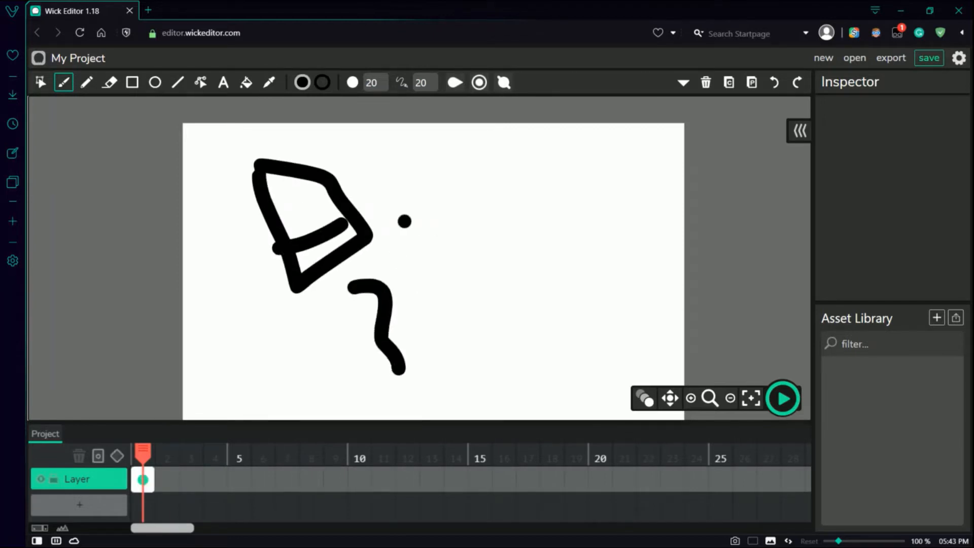
mouse_move(375, 227)
left_mouse_down()
mouse_move(395, 223)
mouse_move(406, 262)
left_mouse_up()
left_click_drag(398, 275, 411, 290)
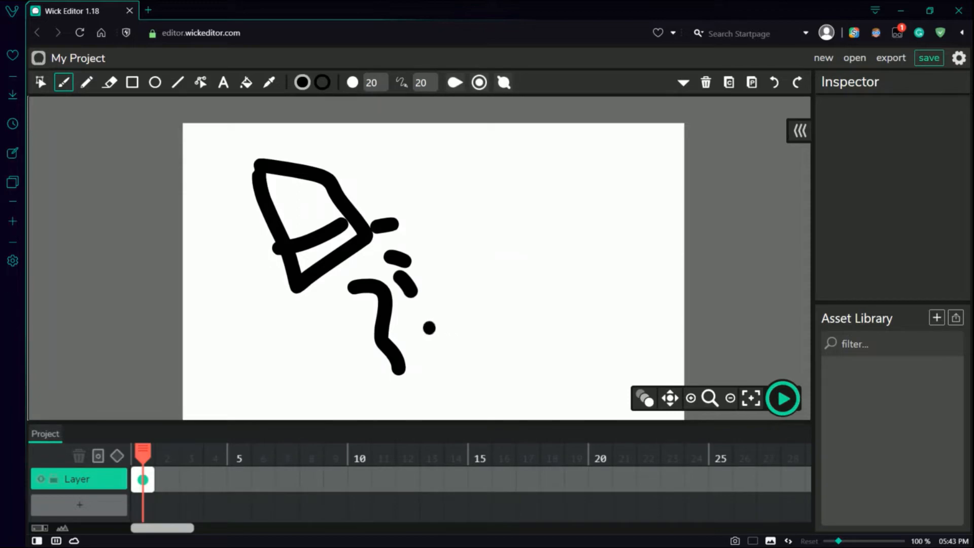
Undo the dashes, the wavy tail, the crossbar and the four-sided outline
key("ctrl+z")
key("ctrl+z")
key("ctrl+z")
key("ctrl+z")
key("ctrl+z")
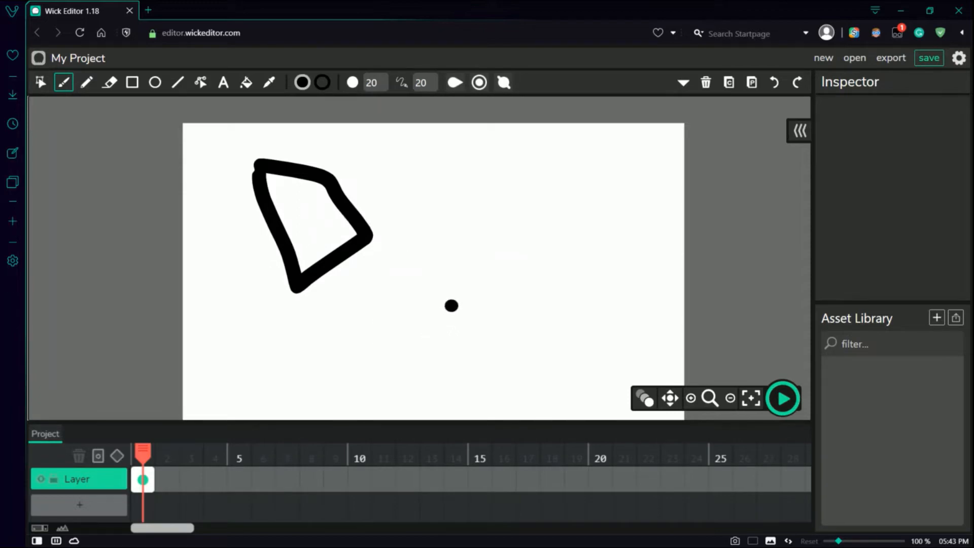
key("ctrl+z")
Switch to the Eraser and set its size to 20
left_click(109, 82)
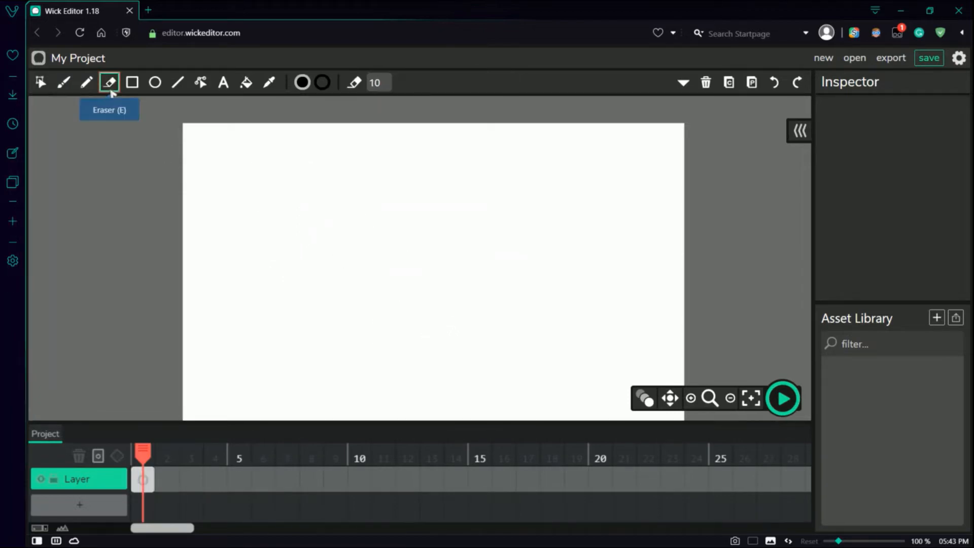
left_click(381, 87)
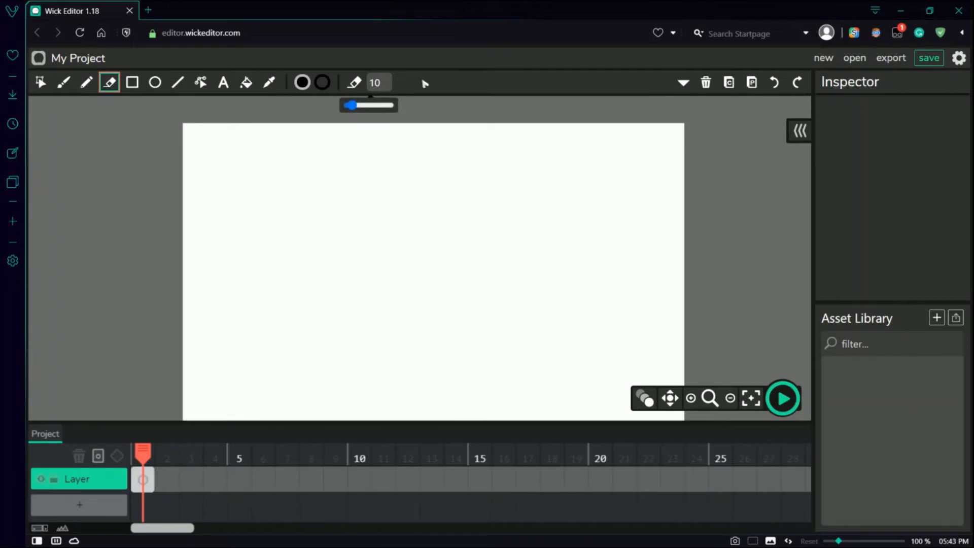
left_click(376, 83)
double_click(365, 89)
type("20")
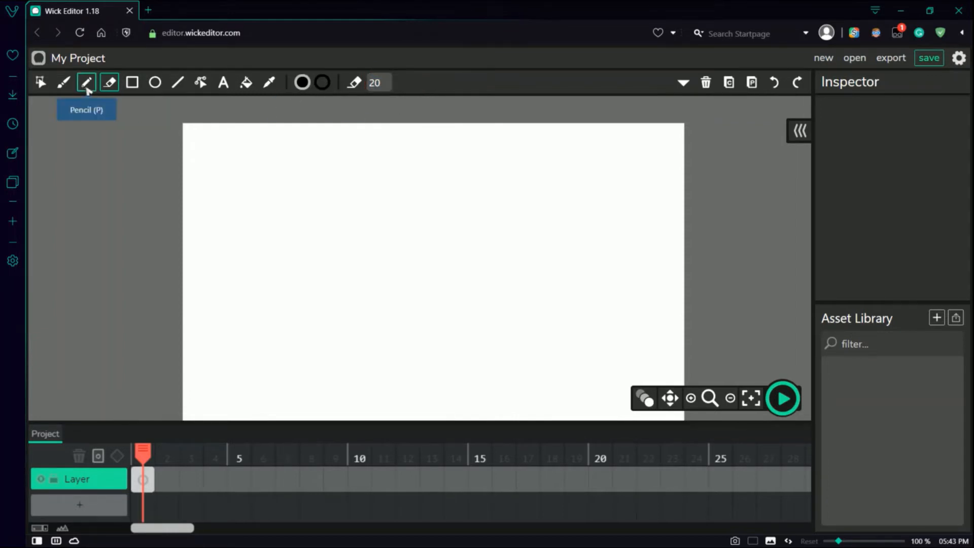
Paint a looping Brush stroke on the canvas and erase it completely with the Eraser set to size 43
left_click(63, 82)
mouse_move(337, 174)
left_mouse_down()
mouse_move(267, 315)
mouse_move(437, 326)
left_mouse_up()
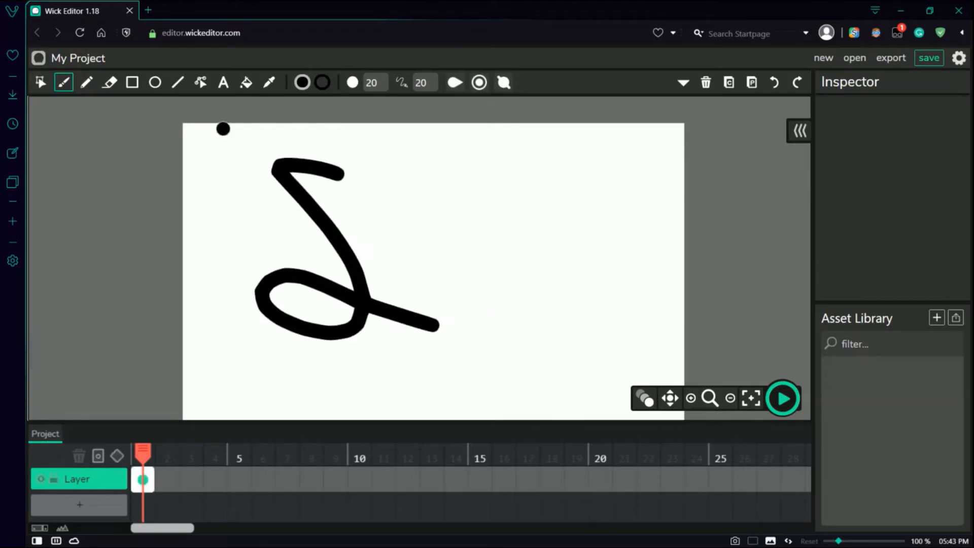
left_click(109, 82)
mouse_move(361, 105)
left_mouse_down()
mouse_move(375, 113)
mouse_move(366, 146)
left_mouse_up()
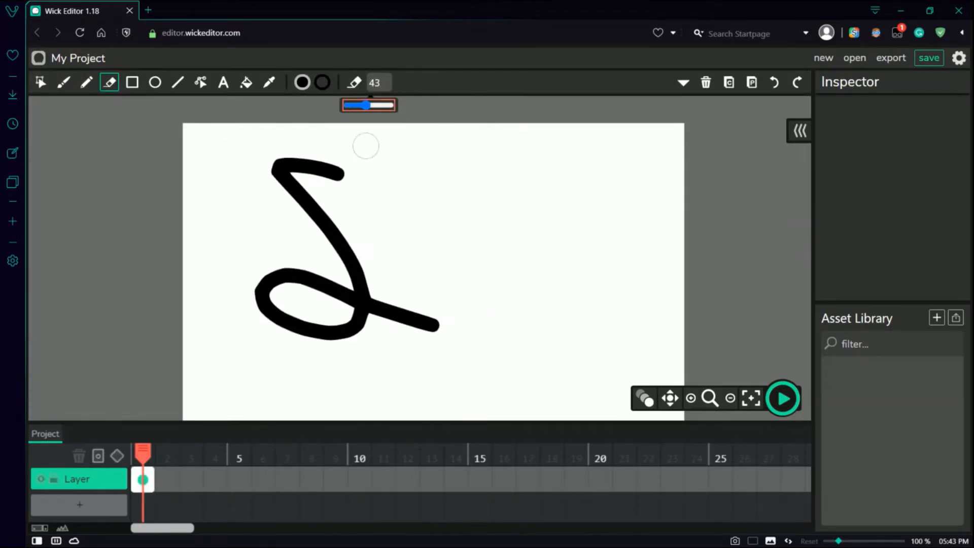
mouse_move(411, 181)
left_mouse_down()
mouse_move(315, 175)
mouse_move(378, 165)
mouse_move(263, 276)
mouse_move(476, 363)
mouse_move(117, 304)
mouse_move(181, 309)
mouse_move(186, 233)
left_mouse_up()
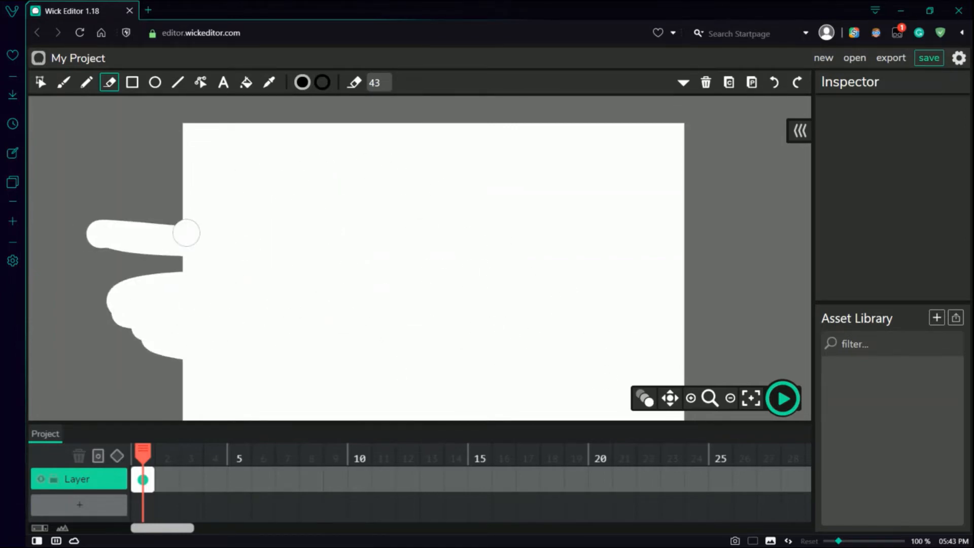
mouse_move(284, 200)
left_mouse_down()
mouse_move(150, 156)
mouse_move(241, 243)
mouse_move(400, 248)
mouse_move(211, 234)
mouse_move(242, 302)
mouse_move(448, 276)
mouse_move(308, 267)
mouse_move(362, 261)
mouse_move(658, 261)
left_mouse_up()
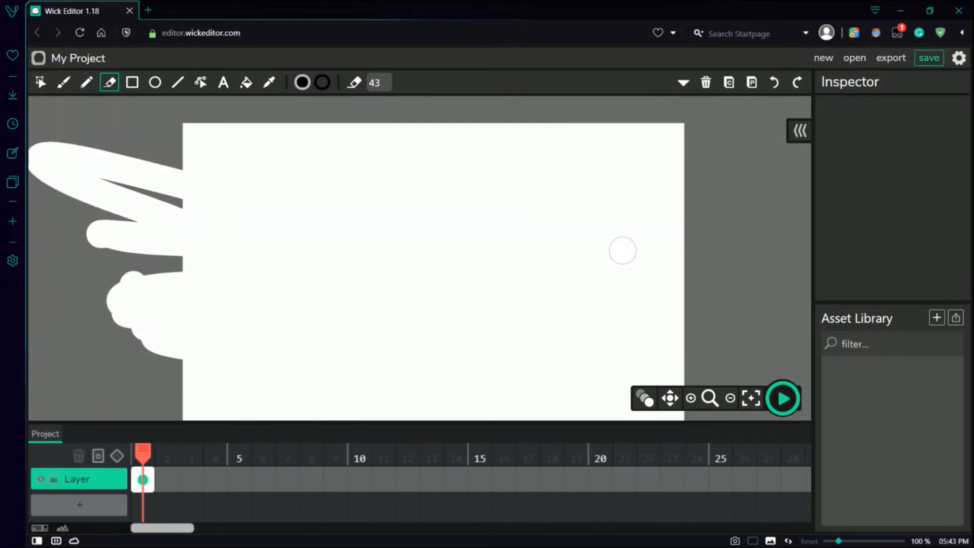
left_click_drag(552, 236, 369, 235)
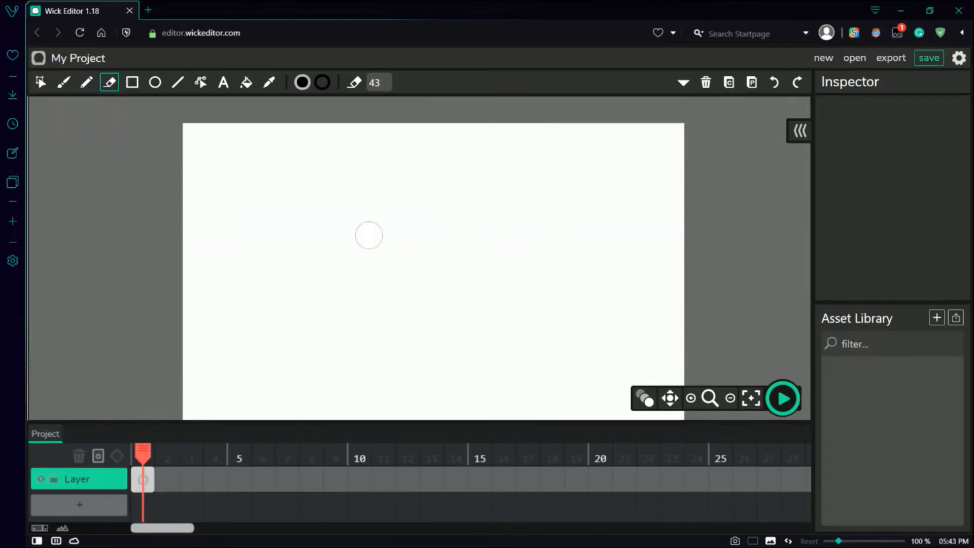
Paint a square, an open oval and several short strokes between them with the Brush, and delete everything
left_click(63, 89)
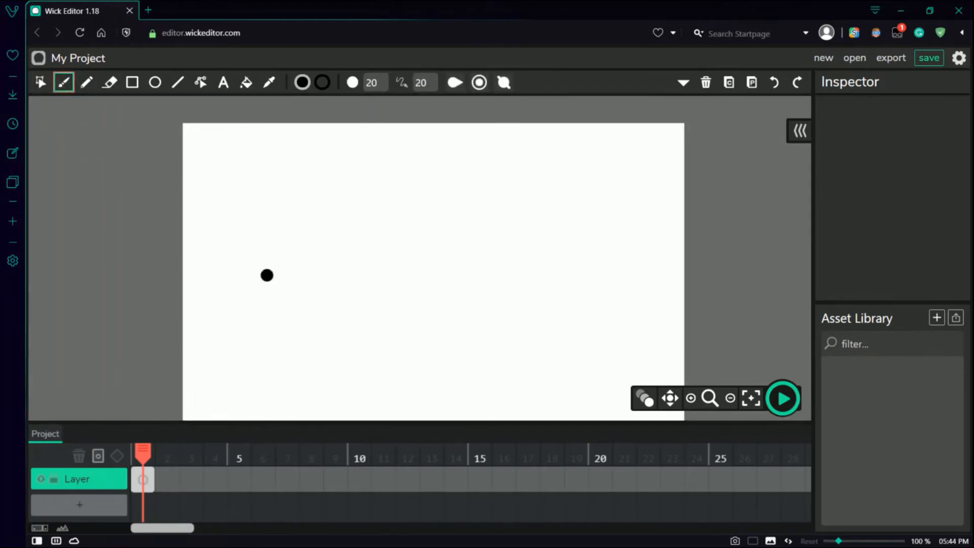
mouse_move(232, 180)
left_mouse_down()
mouse_move(365, 220)
mouse_move(323, 321)
mouse_move(197, 314)
mouse_move(205, 181)
mouse_move(234, 182)
left_mouse_up()
mouse_move(353, 172)
left_mouse_down()
mouse_move(401, 160)
mouse_move(403, 189)
mouse_move(459, 237)
left_mouse_up()
mouse_move(571, 214)
left_mouse_down()
mouse_move(593, 333)
mouse_move(551, 178)
left_mouse_up()
left_click_drag(485, 150, 504, 165)
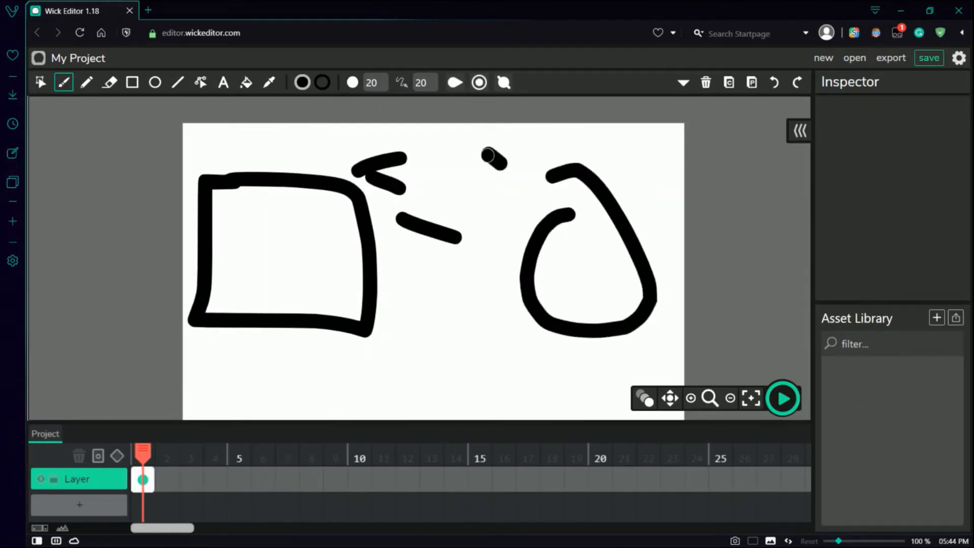
left_click_drag(491, 220, 515, 229)
left_click_drag(515, 252, 491, 265)
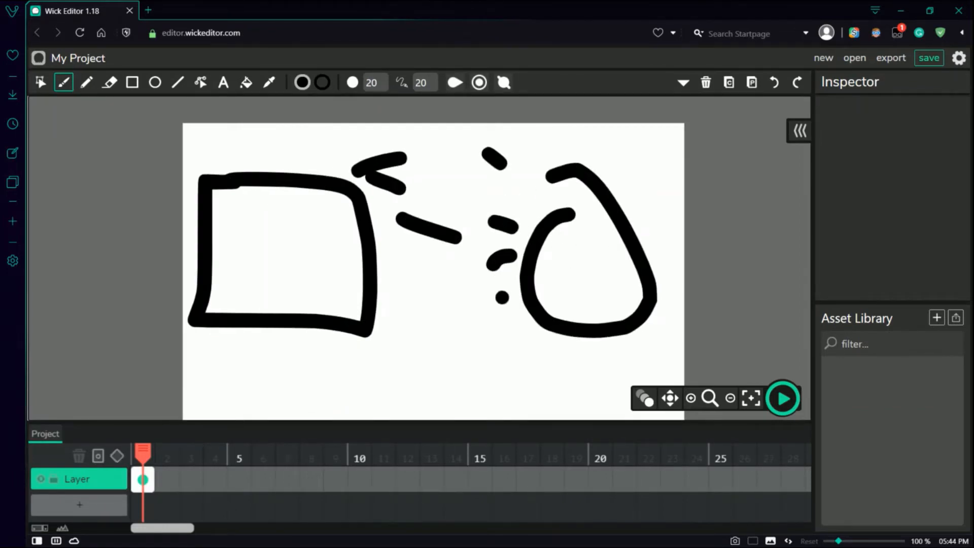
key("ctrl+a")
key("Delete")
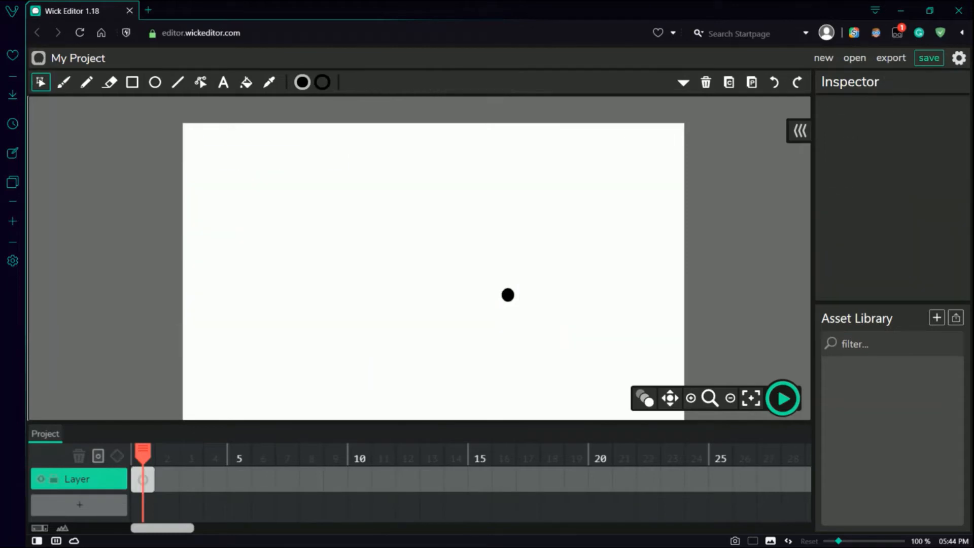
Draw a large filled square near the canvas's upper-left corner with the Rectangle tool
left_click(133, 82)
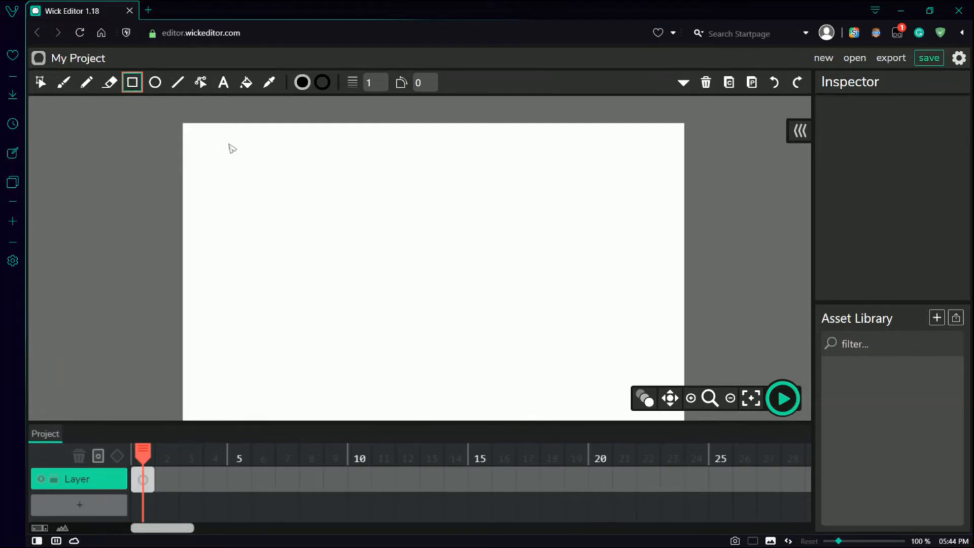
left_click_drag(230, 144, 287, 207)
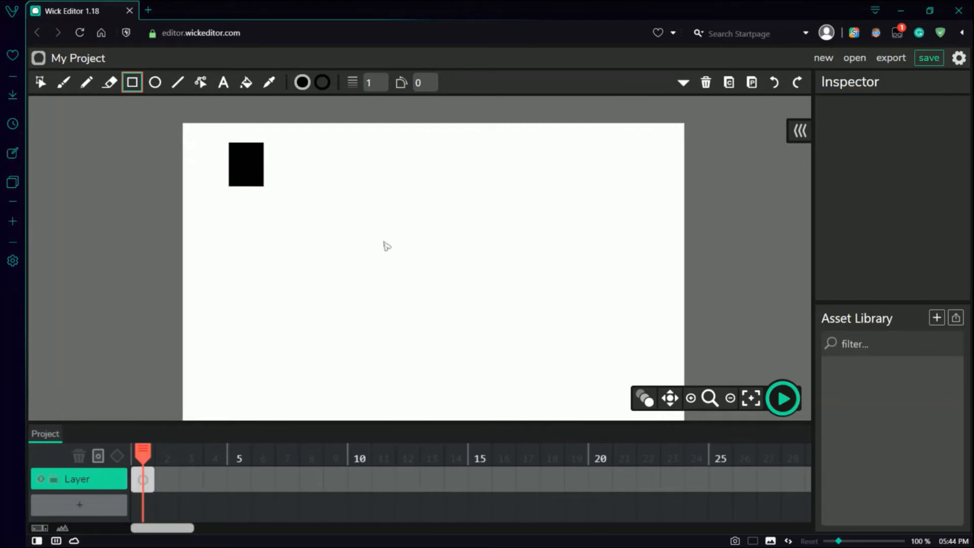
mouse_move(386, 246)
left_mouse_down()
mouse_move(590, 253)
mouse_move(509, 250)
mouse_move(539, 284)
mouse_move(363, 218)
mouse_move(442, 252)
mouse_move(376, 198)
mouse_move(328, 191)
mouse_move(404, 209)
mouse_move(239, 189)
mouse_move(411, 222)
mouse_move(374, 235)
mouse_move(391, 254)
mouse_move(294, 235)
left_mouse_up()
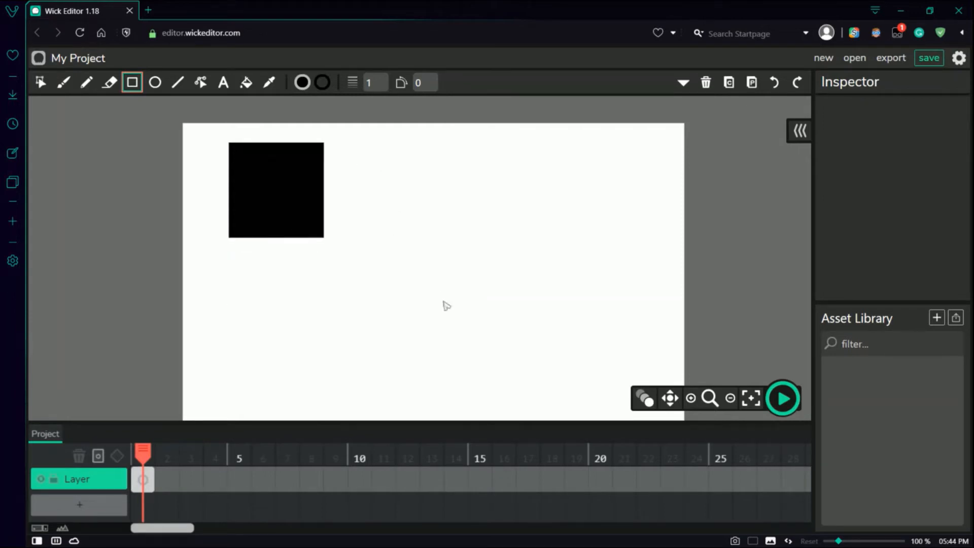
Draw a small rectangle below the large square and a tall one beside it, undoing each
left_click_drag(225, 262, 269, 295)
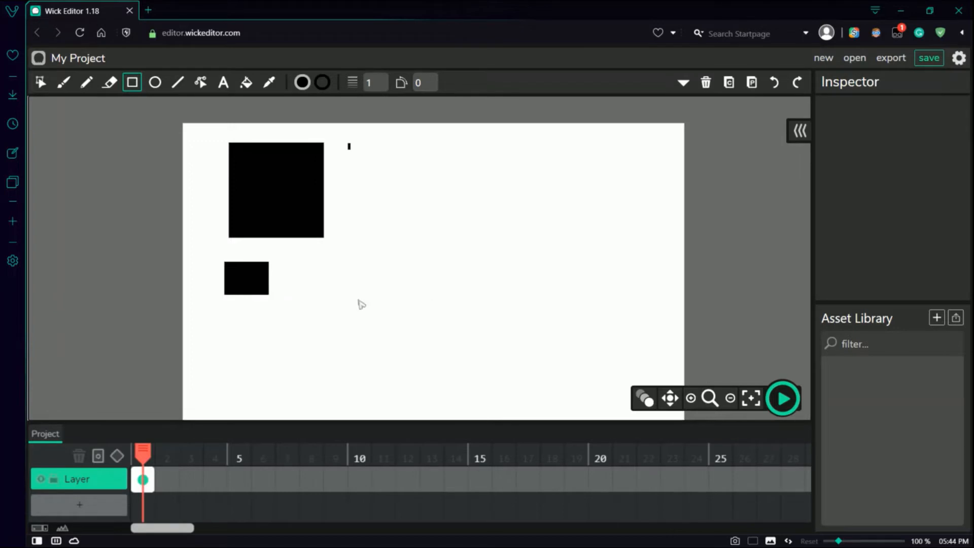
key("ctrl+z")
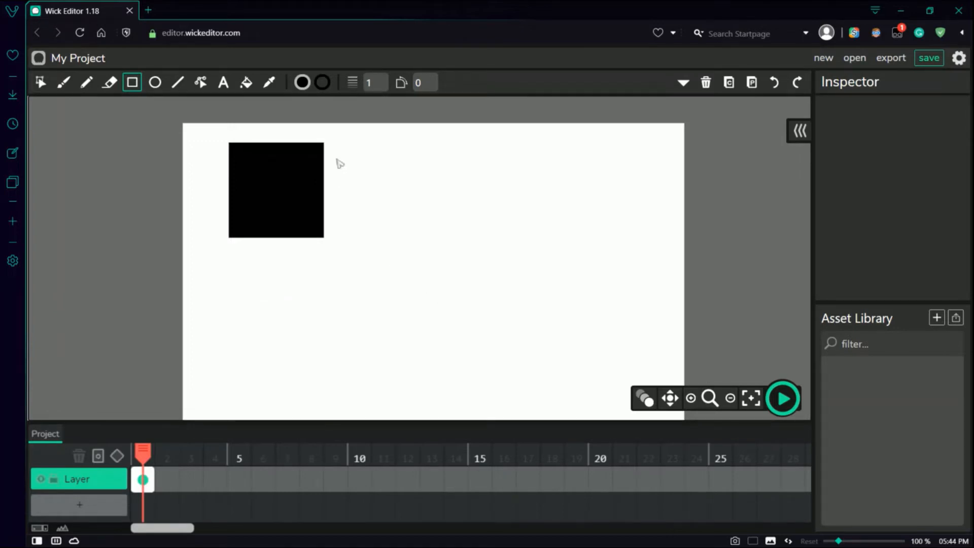
left_click_drag(339, 145, 420, 328)
key("ctrl+z")
Draw a tall filled rectangle beside the large square and a small square below it
left_click_drag(364, 147, 426, 304)
left_click_drag(232, 269, 269, 305)
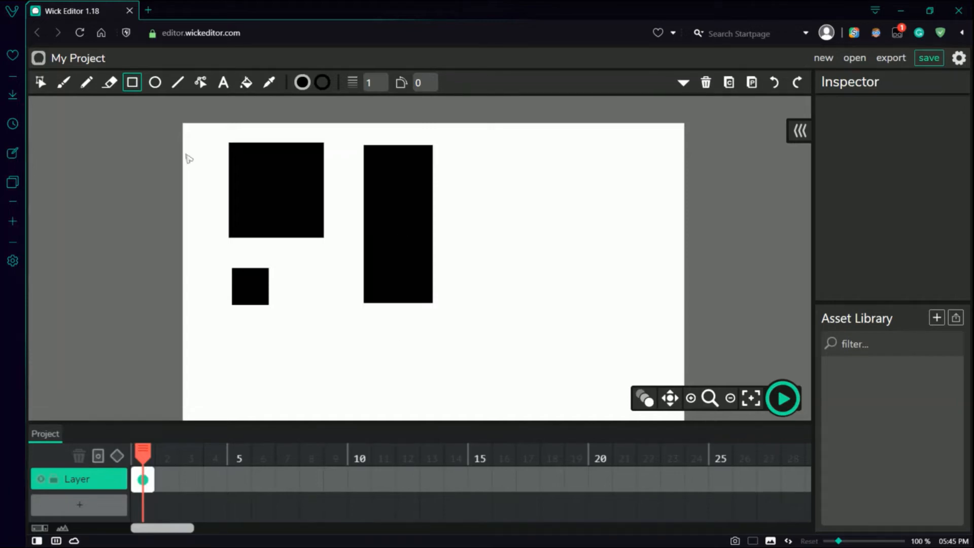
Select all the drawn rectangles and delete them from the canvas
left_click(41, 82)
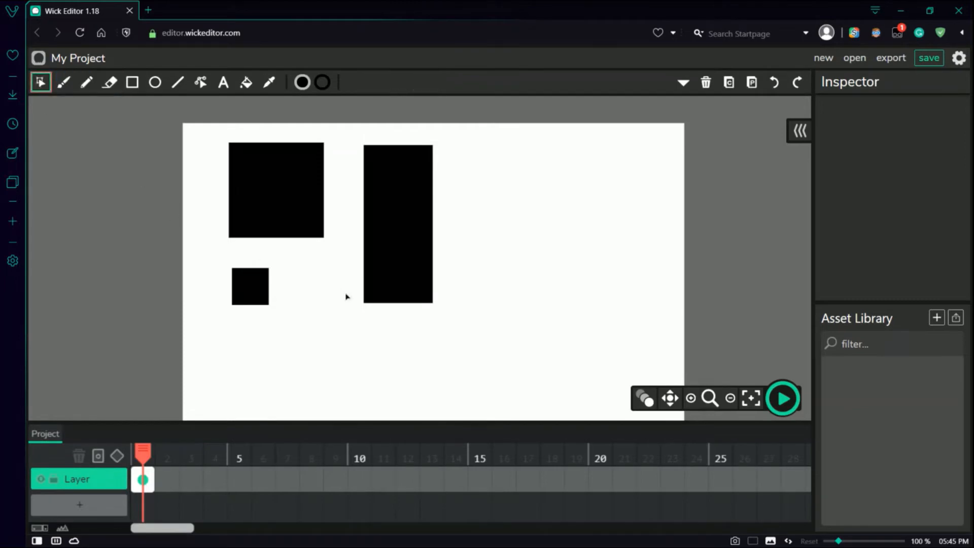
key("ctrl+a")
key("Delete")
Draw a filled ellipse about 269 wide and 240 high in the canvas's upper-left area with the Ellipse tool
left_click(155, 82)
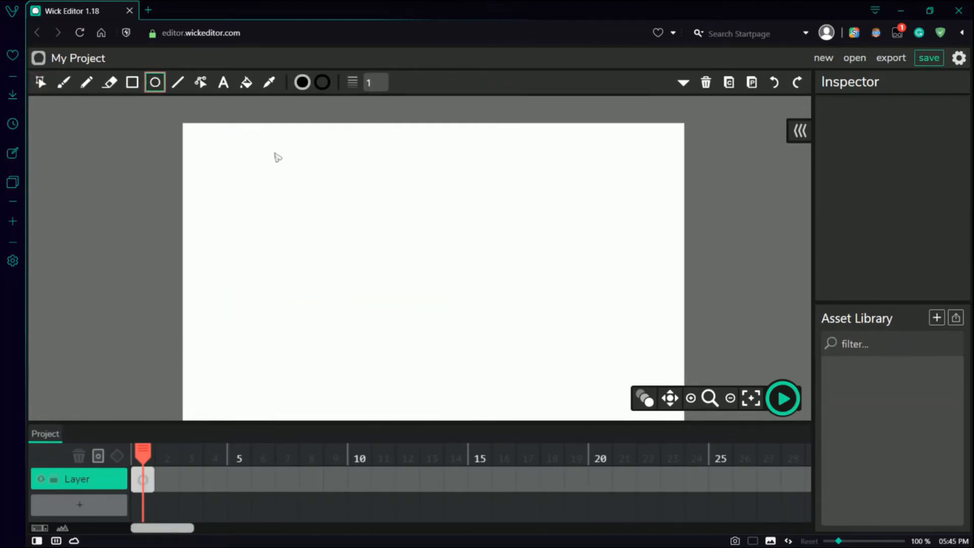
mouse_move(239, 169)
left_mouse_down()
mouse_move(267, 211)
mouse_move(576, 257)
mouse_move(648, 218)
mouse_move(598, 252)
mouse_move(276, 198)
mouse_move(330, 309)
mouse_move(583, 282)
mouse_move(607, 333)
mouse_move(342, 233)
mouse_move(375, 230)
mouse_move(363, 234)
left_mouse_up()
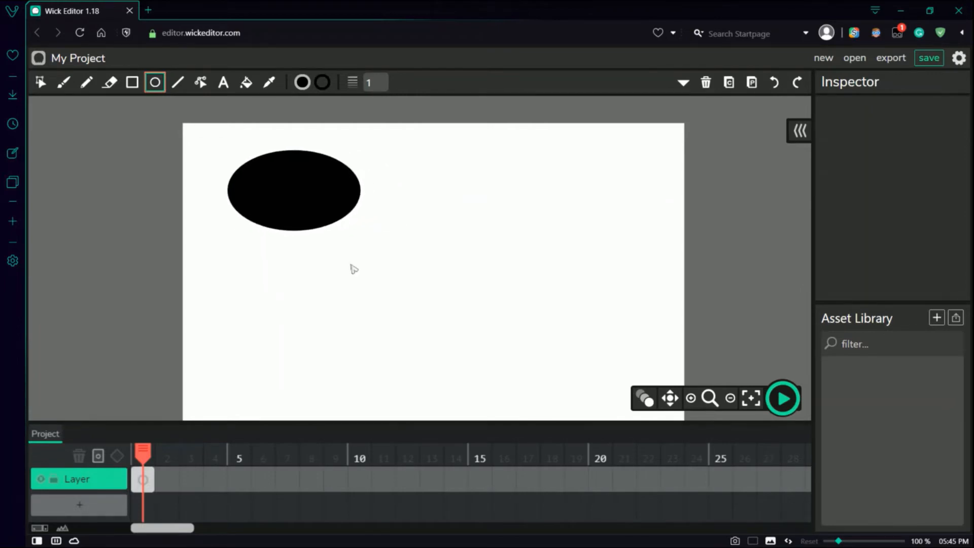
mouse_move(353, 269)
left_mouse_down()
mouse_move(385, 318)
mouse_move(454, 303)
mouse_move(517, 313)
mouse_move(415, 318)
left_mouse_up()
Select the filled ellipse with the Cursor tool and delete it
key("v")
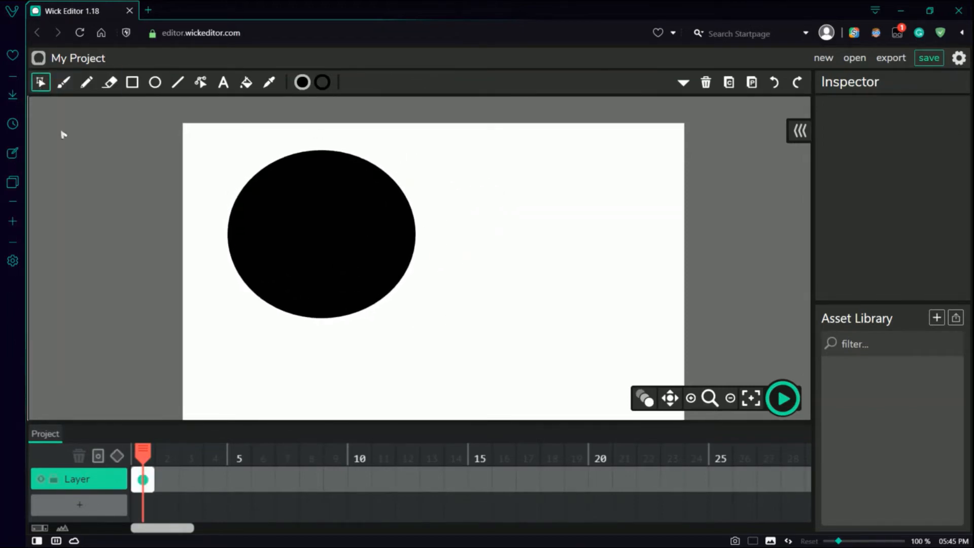
left_click(316, 221)
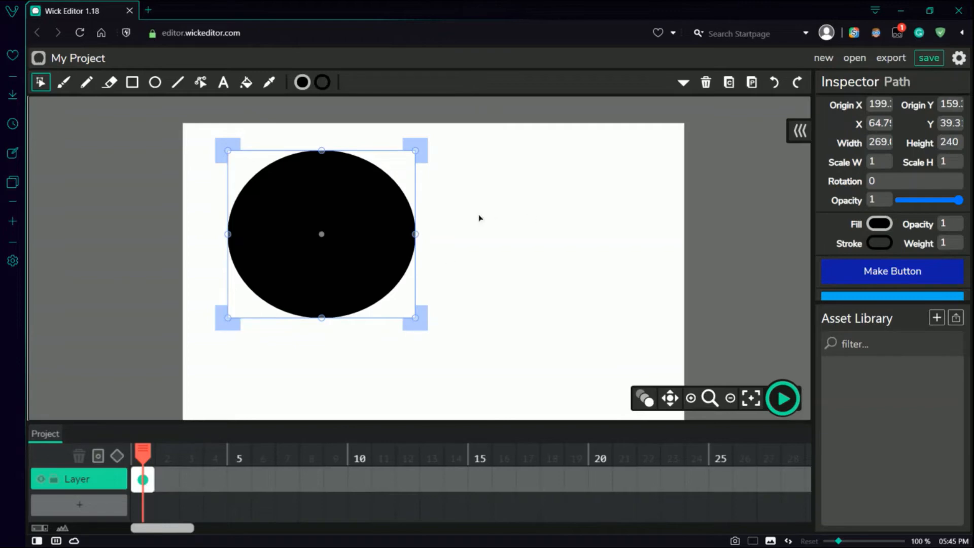
key("Delete")
Draw a filled perfect circle about 265 in diameter with the Ellipse tool
left_click(154, 82)
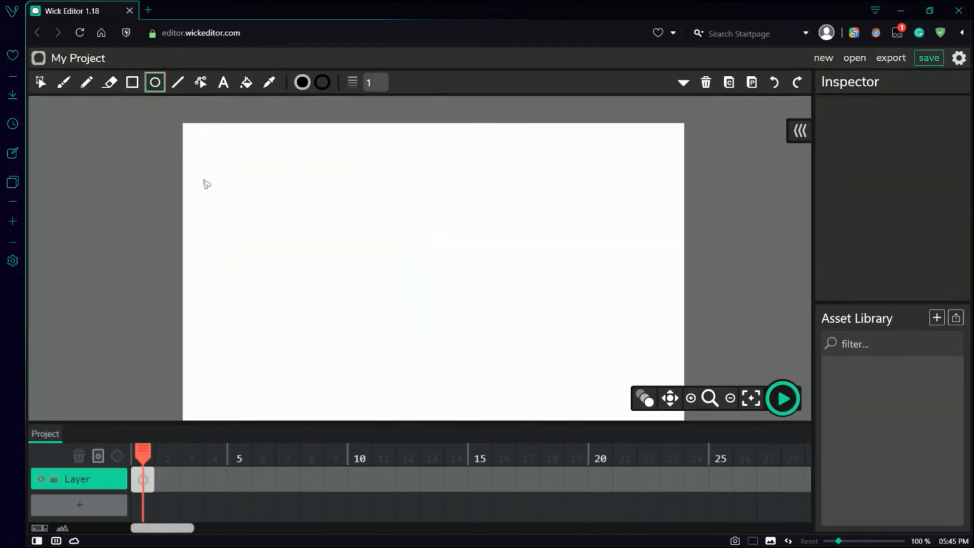
mouse_move(238, 162)
left_mouse_down()
mouse_move(287, 198)
mouse_move(420, 371)
mouse_move(637, 188)
mouse_move(510, 363)
mouse_move(578, 237)
mouse_move(563, 220)
mouse_move(416, 226)
mouse_move(315, 192)
mouse_move(324, 280)
mouse_move(304, 244)
mouse_move(371, 328)
mouse_move(426, 331)
left_mouse_up()
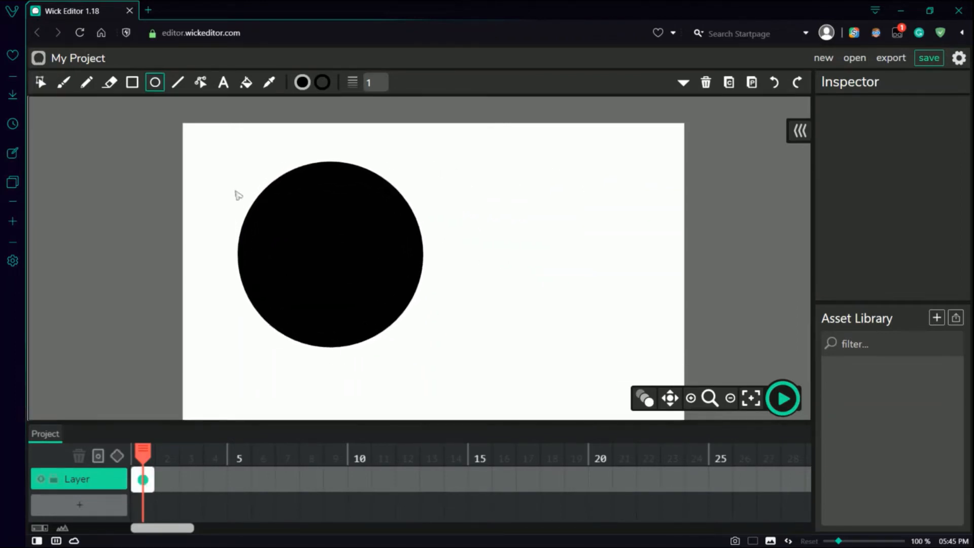
Move the filled circle toward the middle of the canvas and delete it
key("v")
left_click(325, 287)
left_click_drag(323, 282, 441, 266)
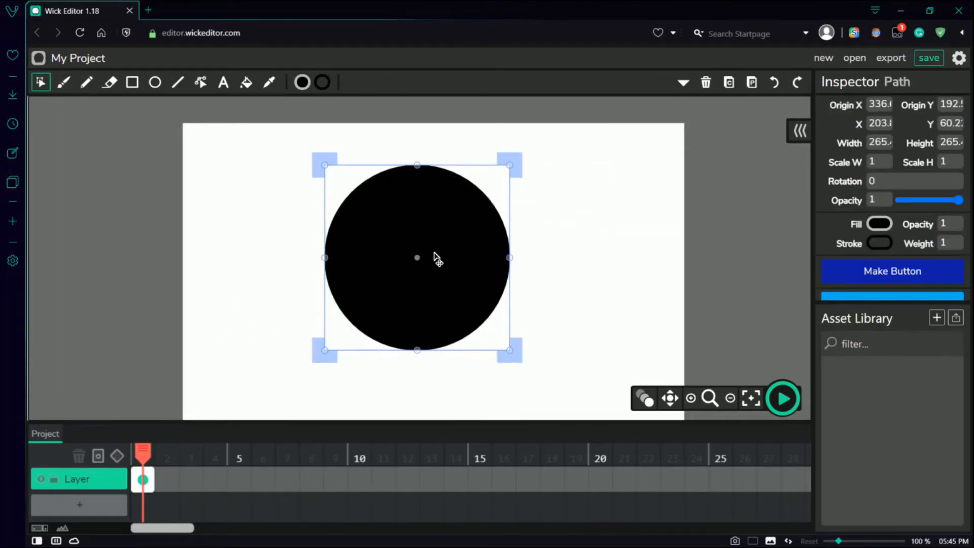
key("Delete")
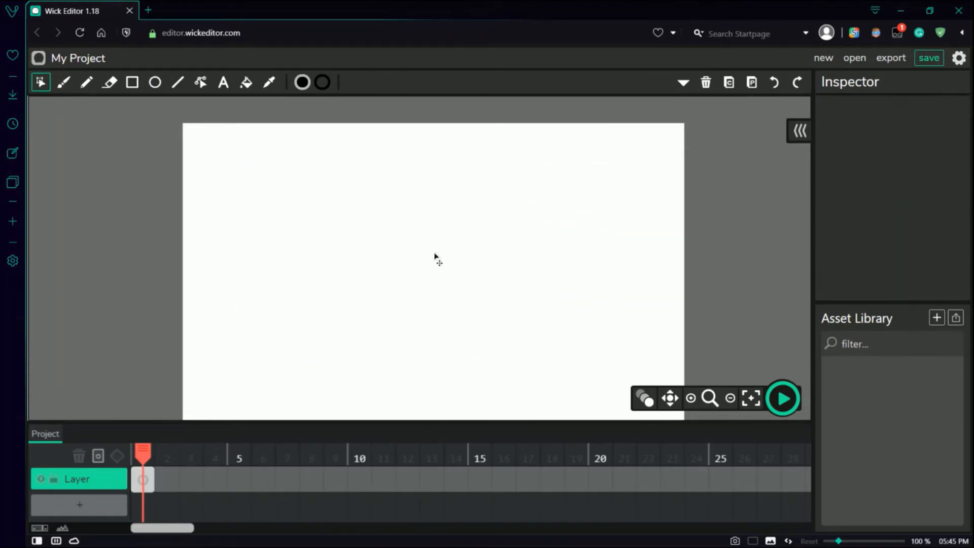
Draw a thick vertical line on the canvas's left half with the Line tool, then try a horizontal line across it and undo it
left_click(184, 90)
mouse_move(348, 102)
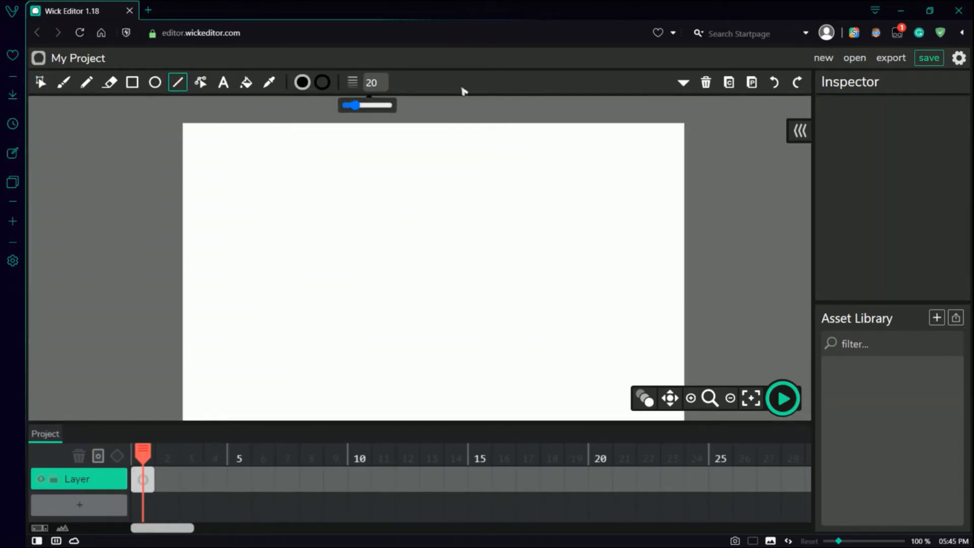
mouse_move(337, 159)
left_mouse_down()
mouse_move(578, 332)
mouse_move(302, 315)
mouse_move(384, 342)
mouse_move(335, 358)
left_mouse_up()
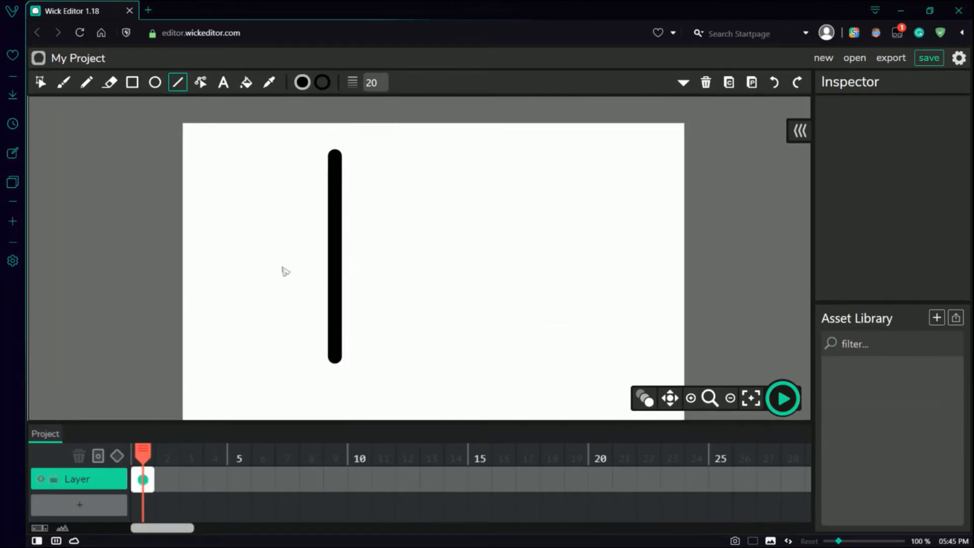
left_click_drag(240, 261, 562, 255)
key("ctrl+z")
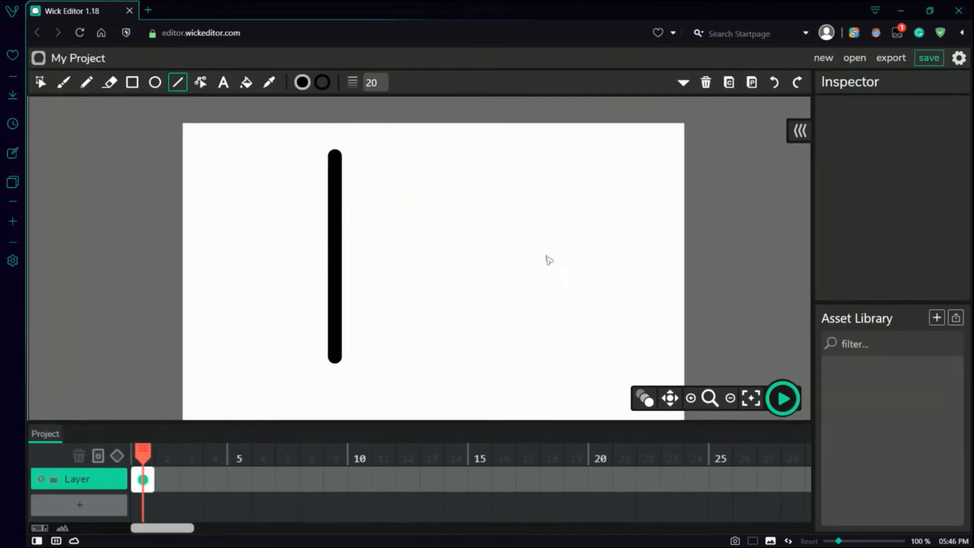
Draw a filled circle to the right of the vertical line and a wavy Brush stroke to its left
left_click(201, 83)
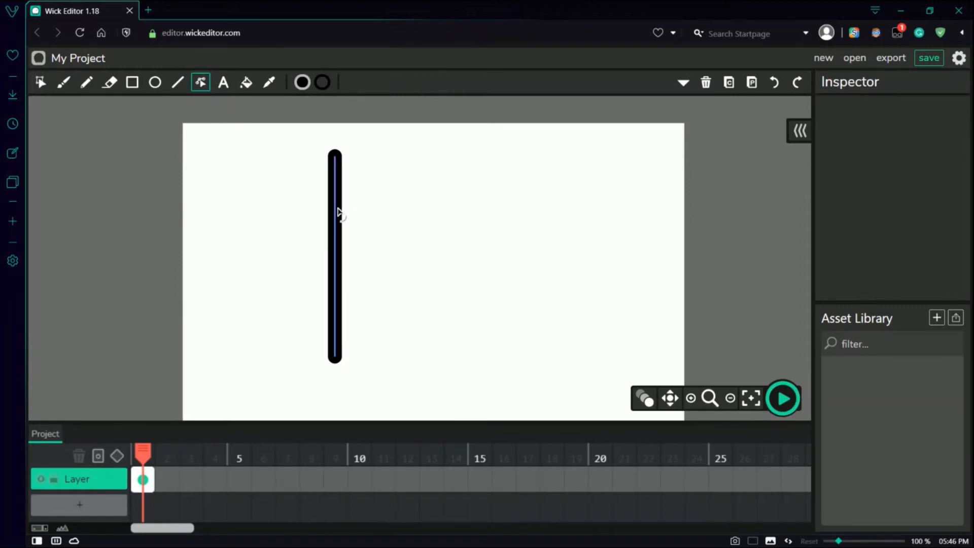
left_click(155, 86)
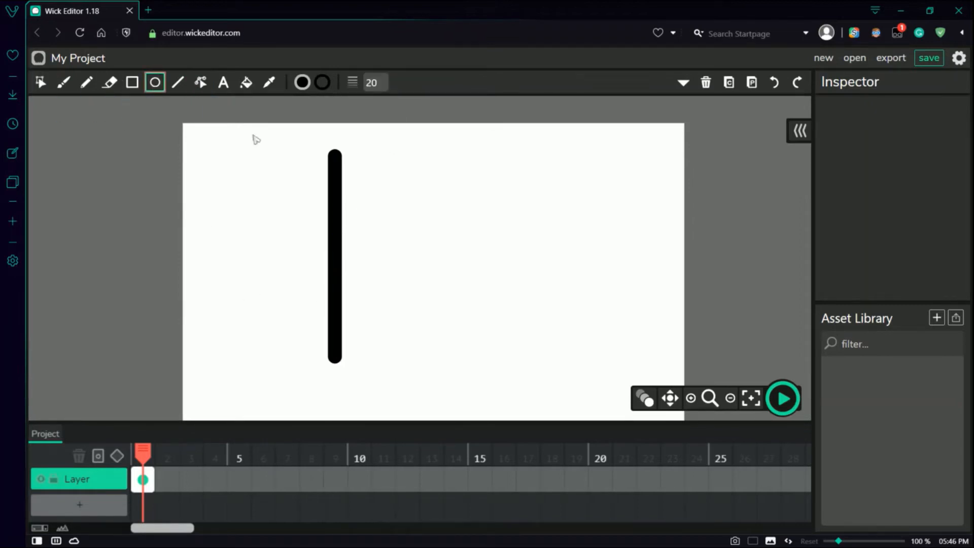
left_click_drag(445, 173, 641, 341)
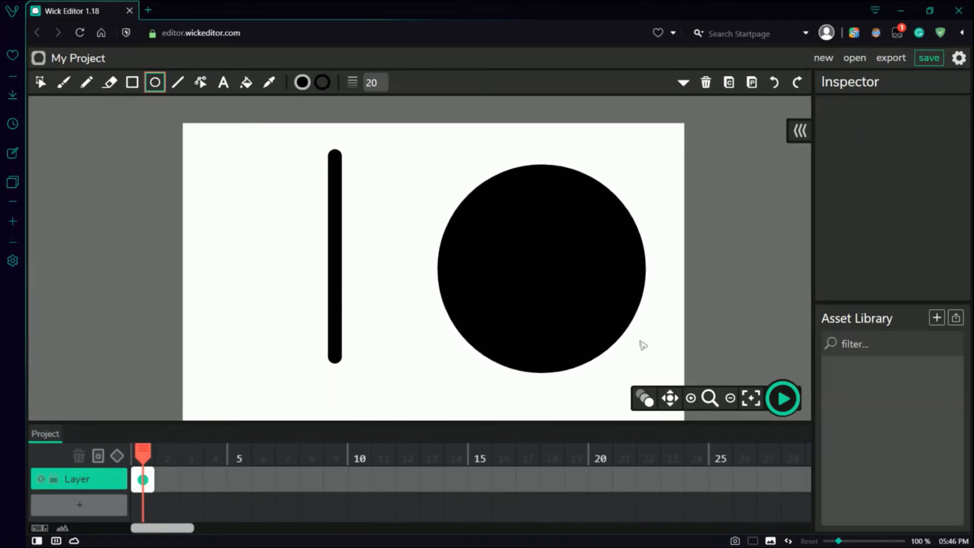
left_click(63, 83)
mouse_move(252, 148)
left_mouse_down()
mouse_move(213, 152)
mouse_move(264, 384)
left_mouse_up()
Bend the vertical line's middle to the right with the Path Cursor, and undo a trial move of its upper end
left_click(200, 83)
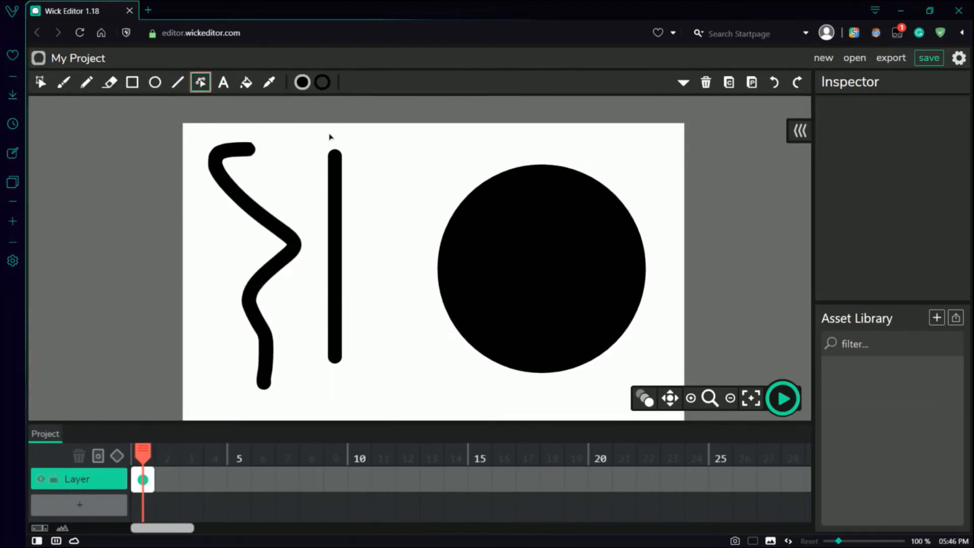
left_click_drag(340, 274, 381, 274)
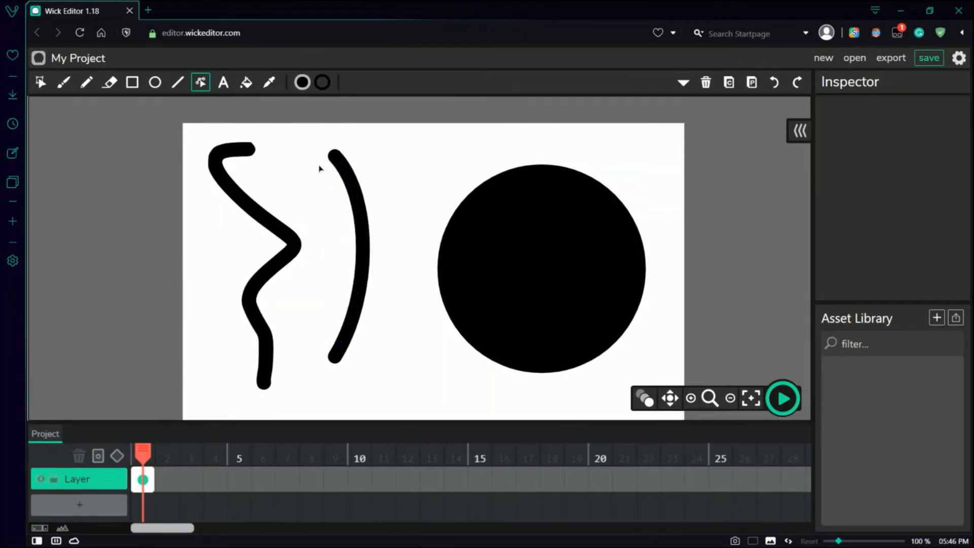
left_click_drag(333, 158, 300, 144)
key("ctrl+z")
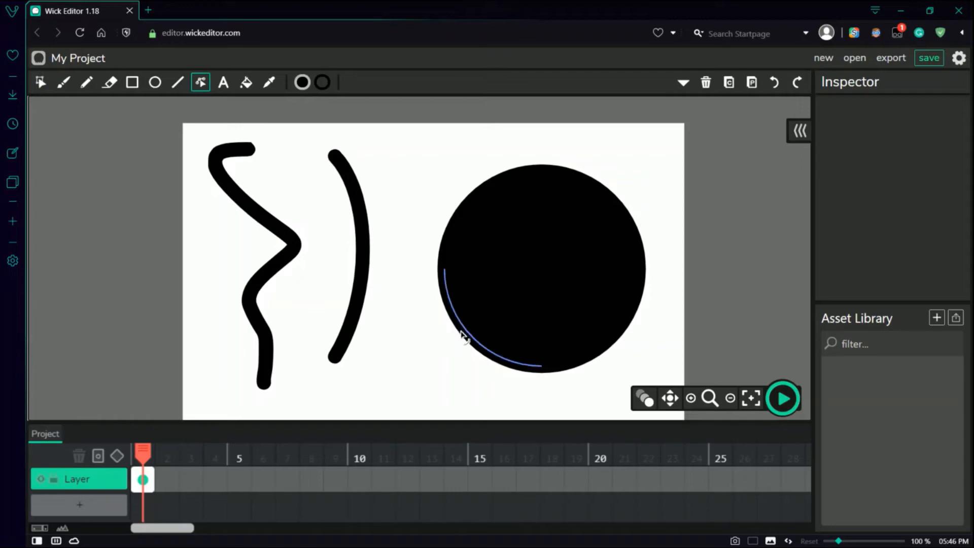
Try pulling the circle's lower-left and upper-left edges inward with the Path Cursor, undoing each change
left_click_drag(463, 337, 552, 237)
key("ctrl+z")
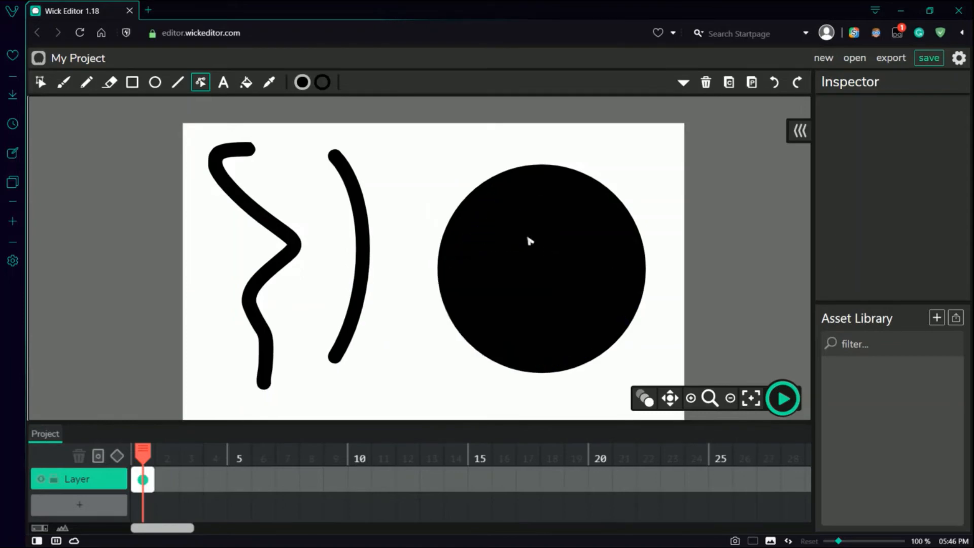
left_click_drag(491, 209, 604, 300)
key("ctrl+z")
Bend the circle's upper-left edge deep inward with the Path Cursor to form a concave notch
left_click_drag(474, 196, 506, 217)
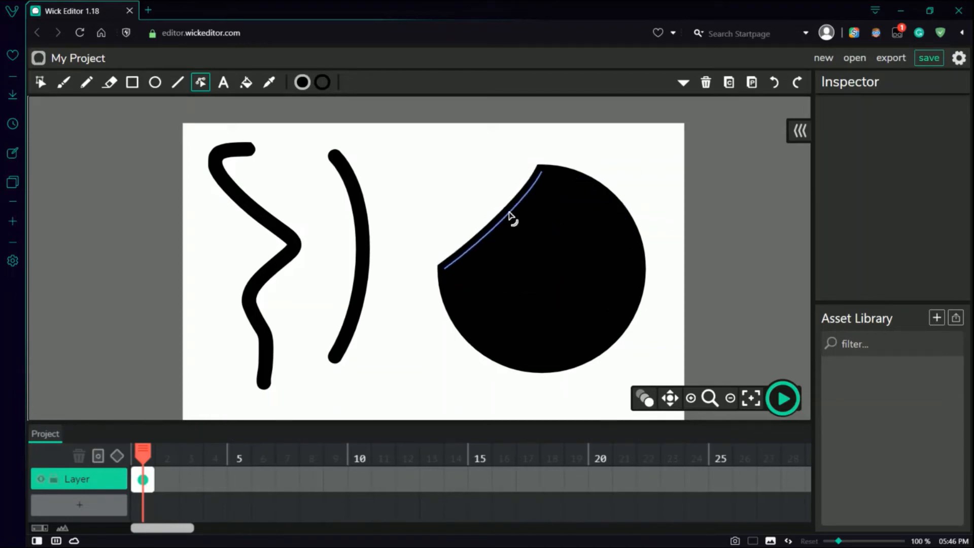
key("ctrl+z")
left_click_drag(468, 203, 546, 259)
key("ctrl+z")
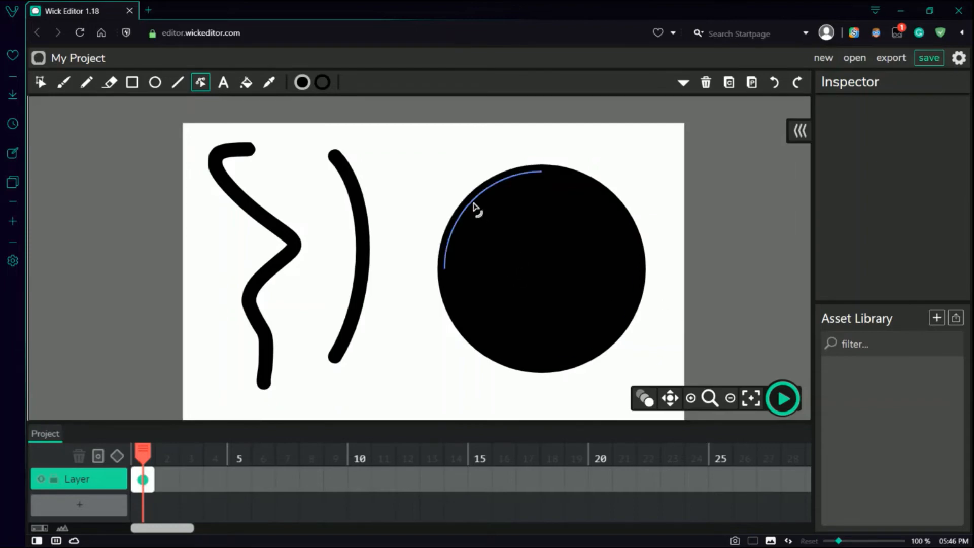
left_click_drag(473, 206, 545, 283)
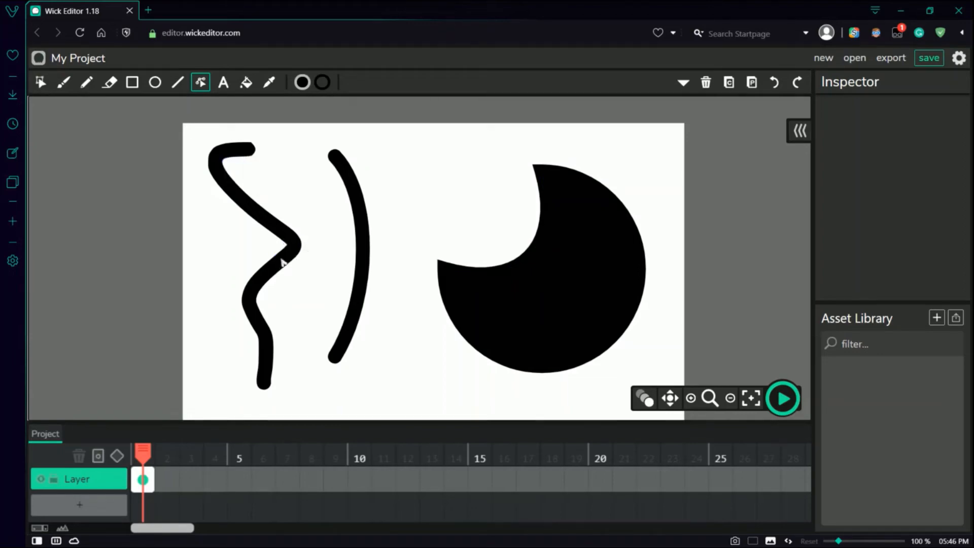
Try reshaping the outline around the wavy brush stroke's middle bend with the Path Cursor, and undo the change
scroll(274, 263, "up", 11)
key("space")
left_click_drag(168, 237, 457, 243)
left_click_drag(244, 252, 401, 249)
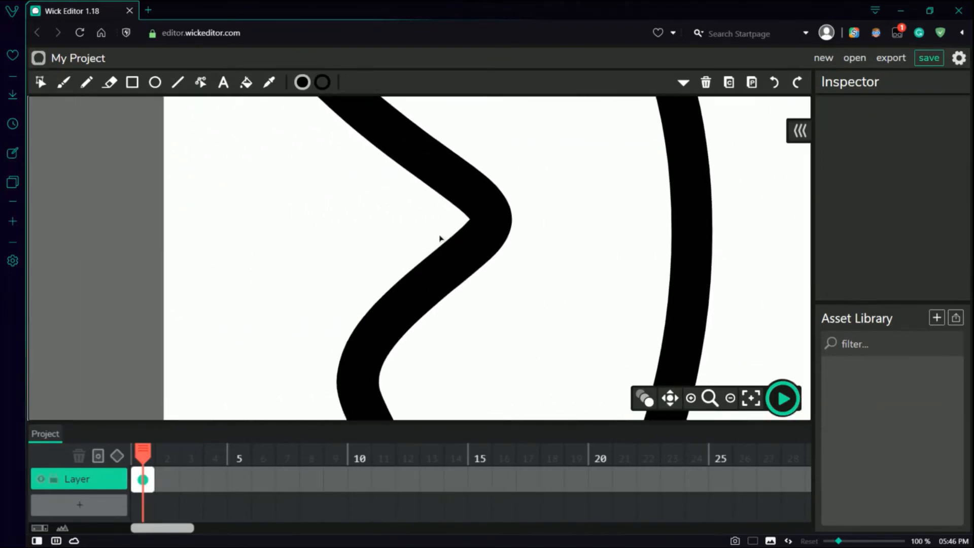
key("q")
mouse_move(473, 224)
left_mouse_down()
mouse_move(446, 236)
mouse_move(489, 224)
mouse_move(457, 242)
mouse_move(468, 256)
mouse_move(348, 263)
mouse_move(518, 148)
mouse_move(499, 192)
left_mouse_up()
mouse_move(397, 167)
left_mouse_down()
mouse_move(397, 278)
mouse_move(285, 371)
mouse_move(298, 405)
mouse_move(434, 404)
mouse_move(514, 428)
mouse_move(306, 380)
mouse_move(531, 368)
mouse_move(602, 423)
mouse_move(413, 480)
mouse_move(328, 359)
left_mouse_up()
scroll(326, 253, "down", 3)
scroll(326, 253, "down", 2)
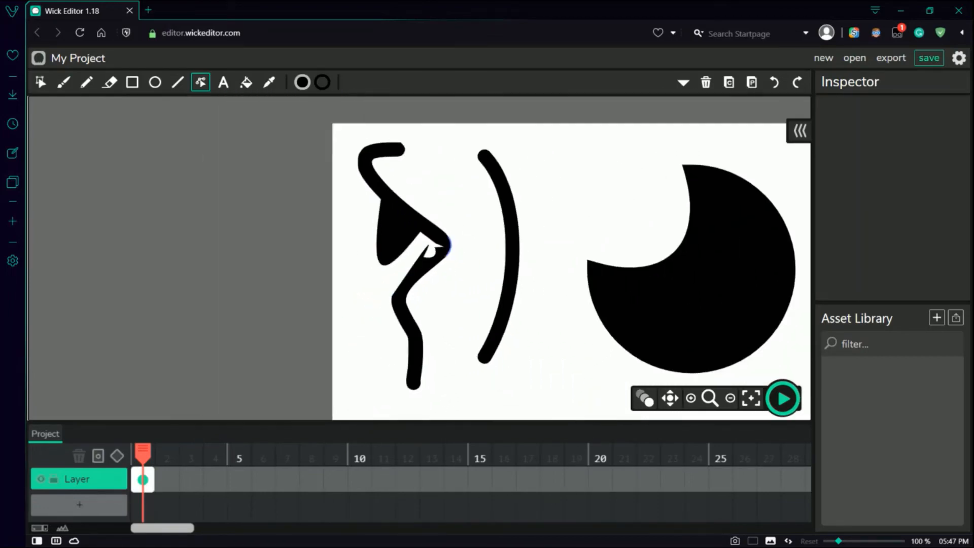
key("ctrl+z")
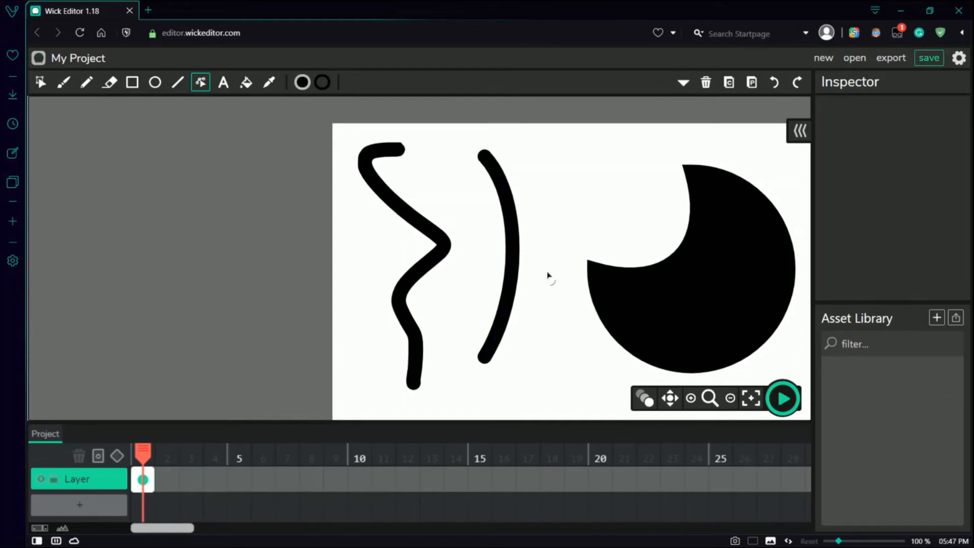
Select every object on the canvas and delete them all
key("ctrl+a")
key("Delete")
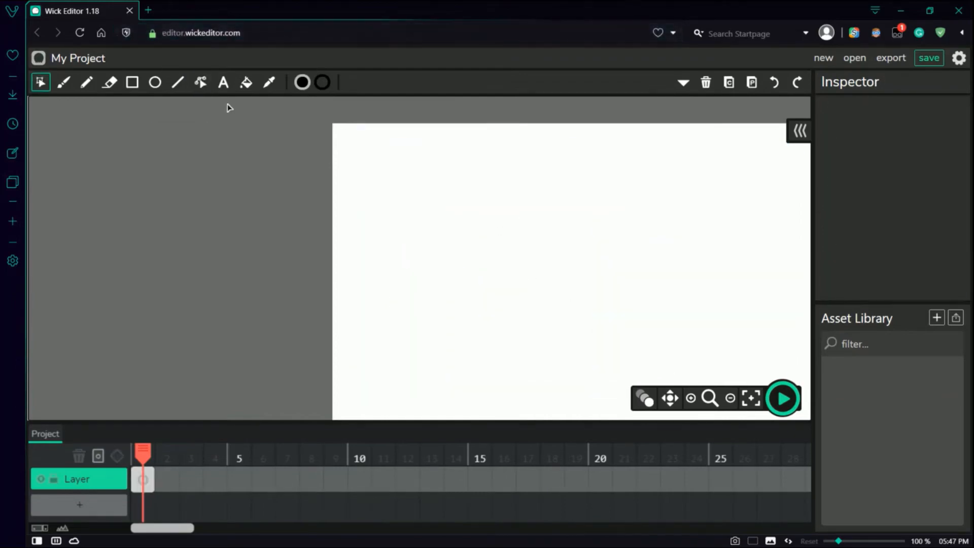
Add the text "Allows us to type text! YAYA!" in the canvas's upper-left area with the Text tool
left_click(224, 83)
left_click(396, 197)
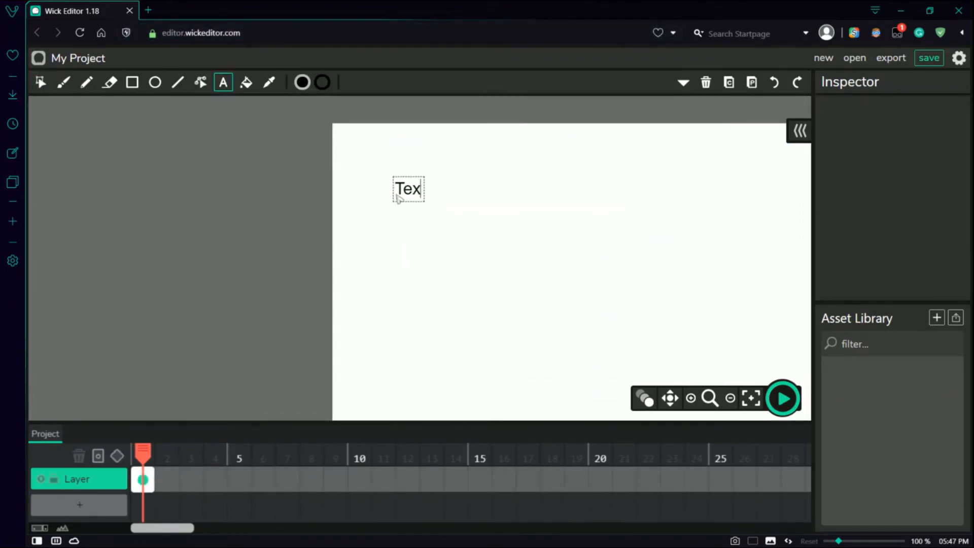
type("Allows")
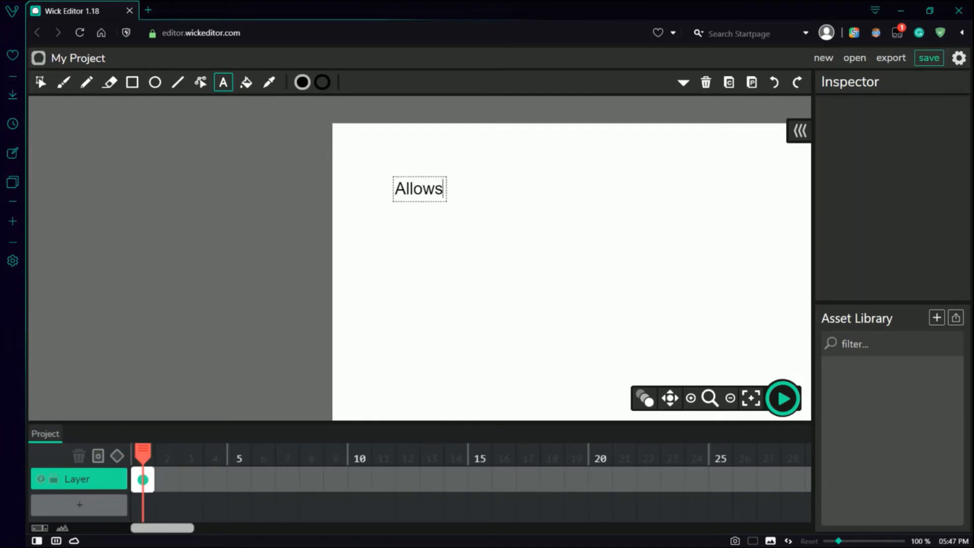
type(" up to type text@")
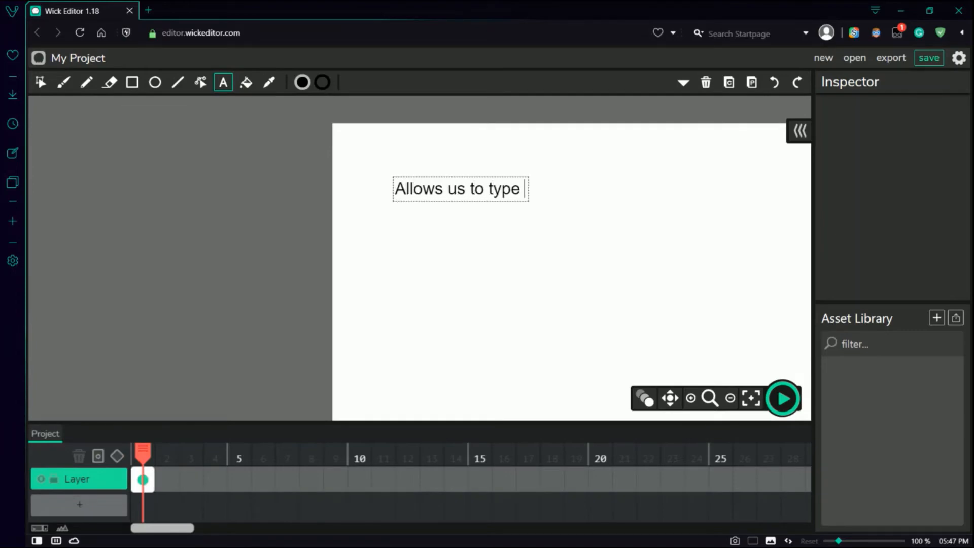
key("BackSpace")
key("BackSpace")
key("BackSpace")
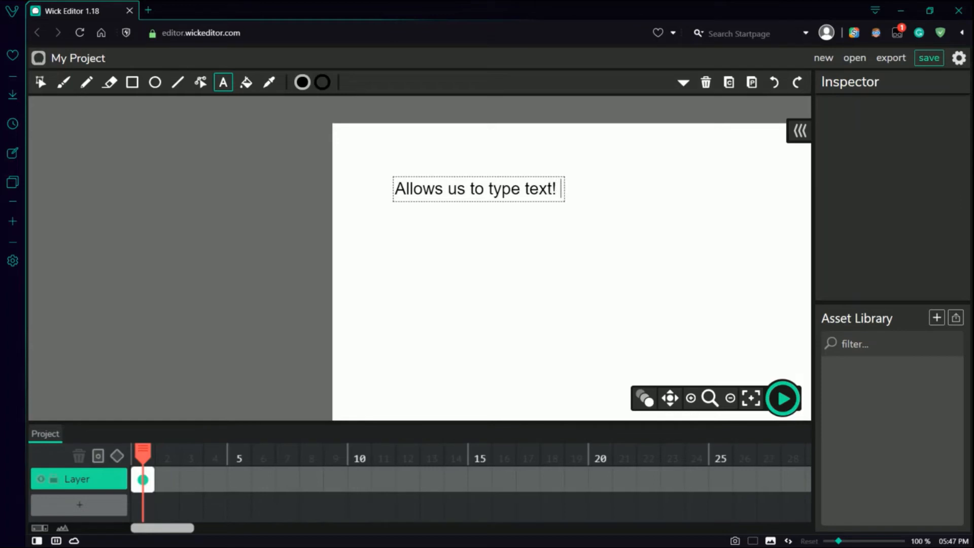
type("t! YAYA!")
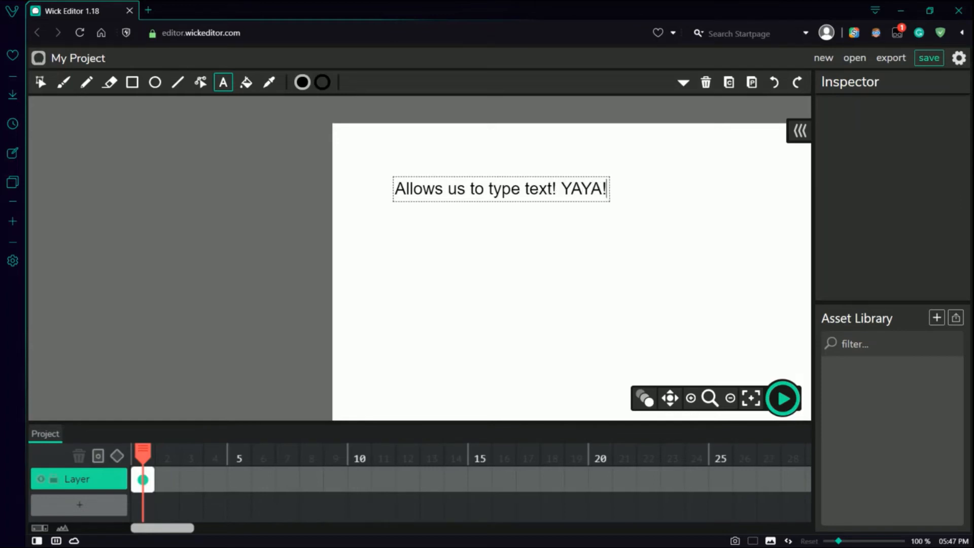
Select the text with the Cursor tool and move it down the canvas
left_click(41, 82)
left_click(435, 189)
left_click_drag(446, 189, 442, 270)
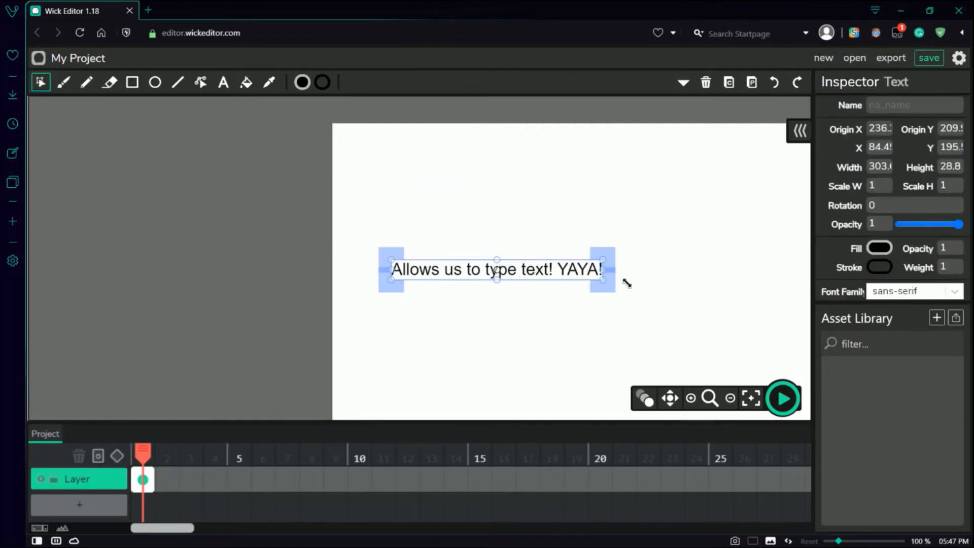
Try stretching and mirroring the text by its upper-right corner handle, and undo the resizing
left_click_drag(602, 260, 667, 221)
key("ctrl+z")
left_click_drag(603, 262, 165, 208)
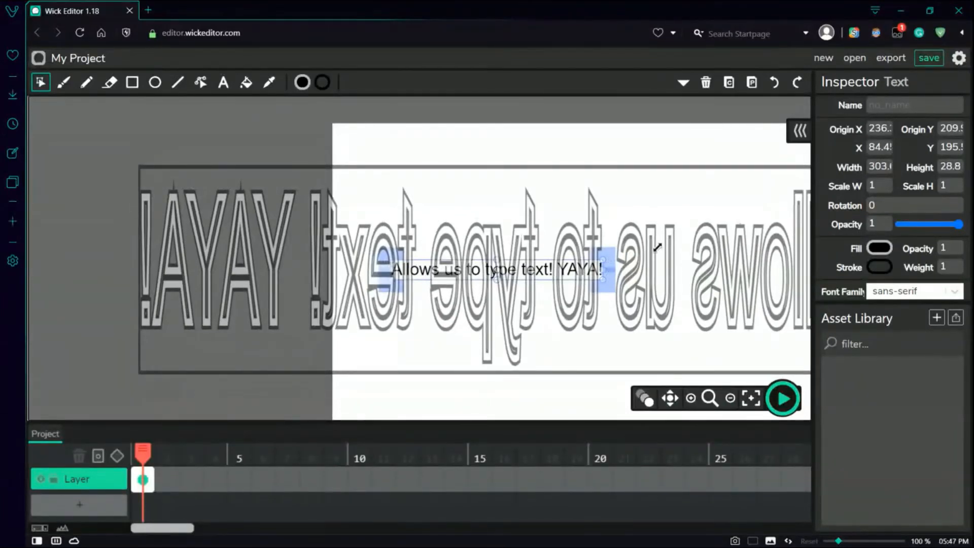
left_click_drag(657, 247, 724, 242)
left_click_drag(776, 214, 634, 313)
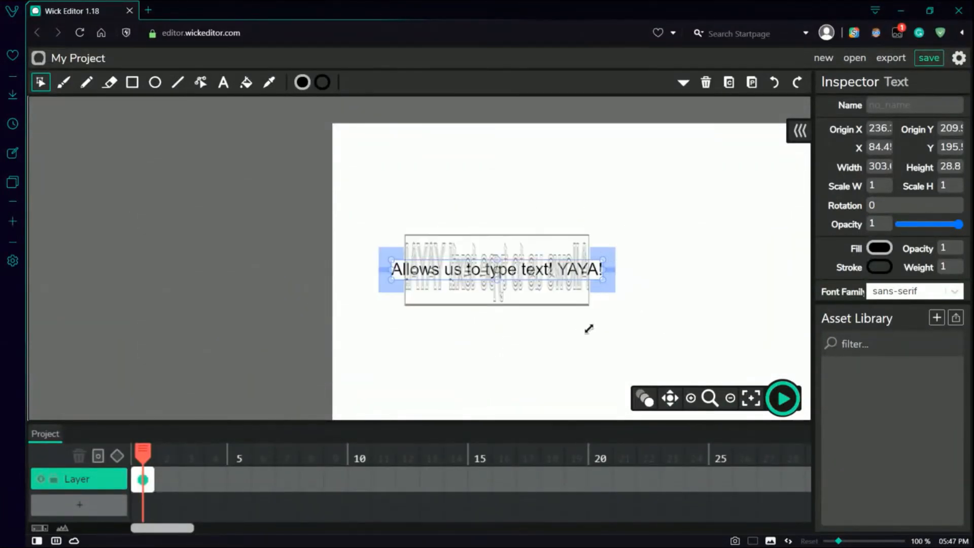
left_click_drag(680, 273, 681, 273)
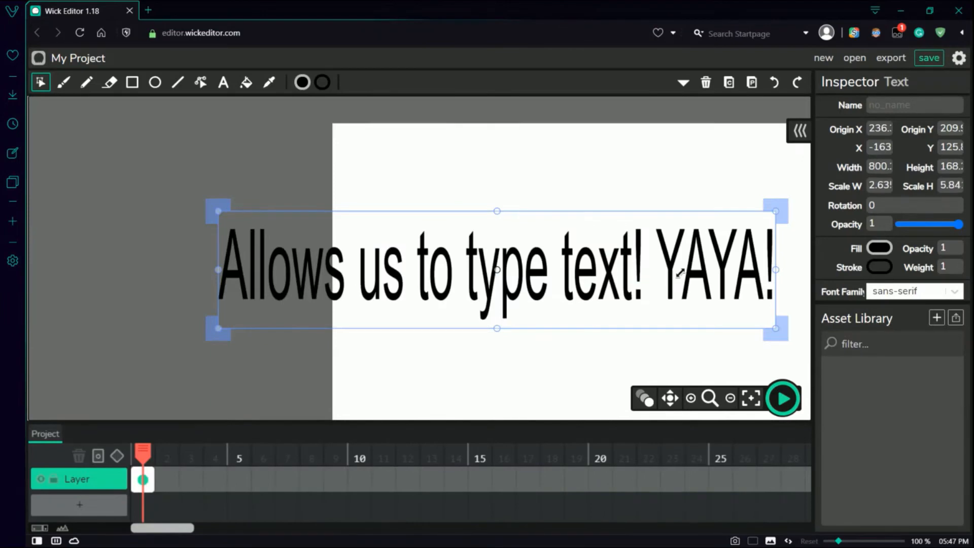
key("ctrl+z")
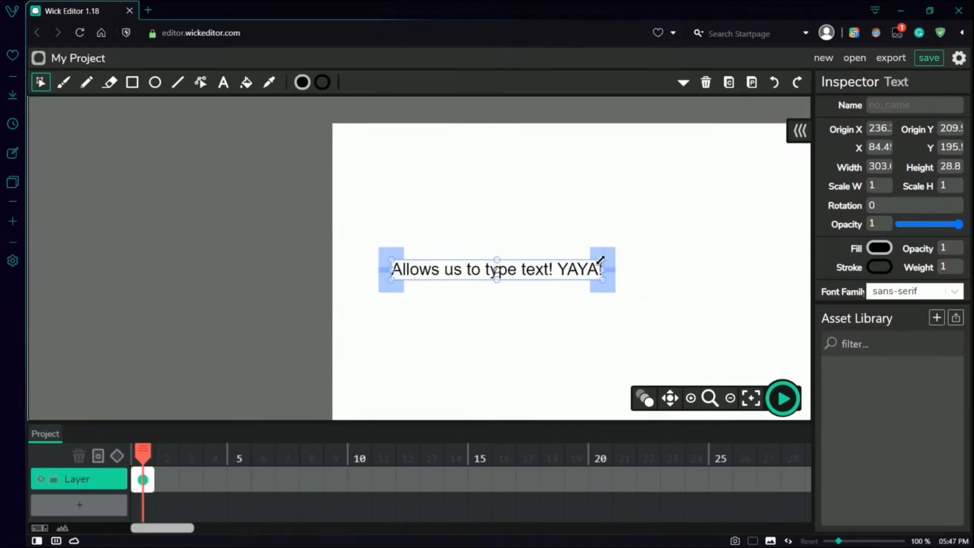
Undo a trial stretch of the text and enlarge it to about 389 wide and 44 high
mouse_move(600, 261)
left_mouse_down()
mouse_move(576, 204)
mouse_move(636, 189)
mouse_move(648, 219)
mouse_move(681, 239)
left_mouse_up()
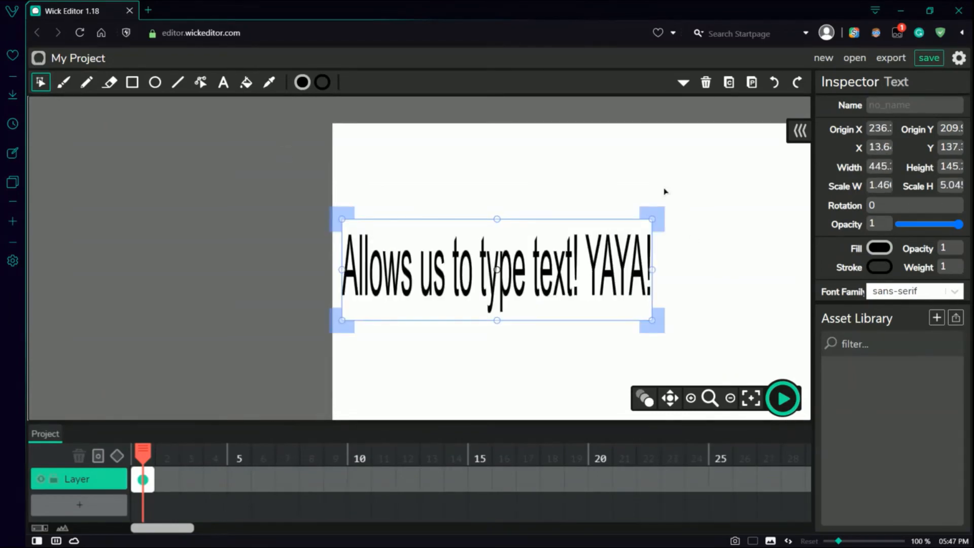
key("ctrl+z")
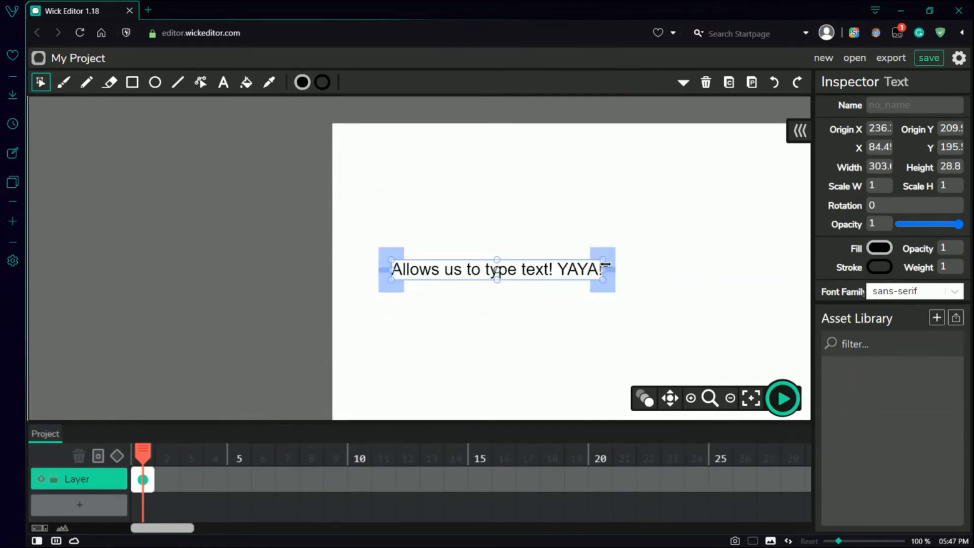
left_click_drag(603, 260, 636, 247)
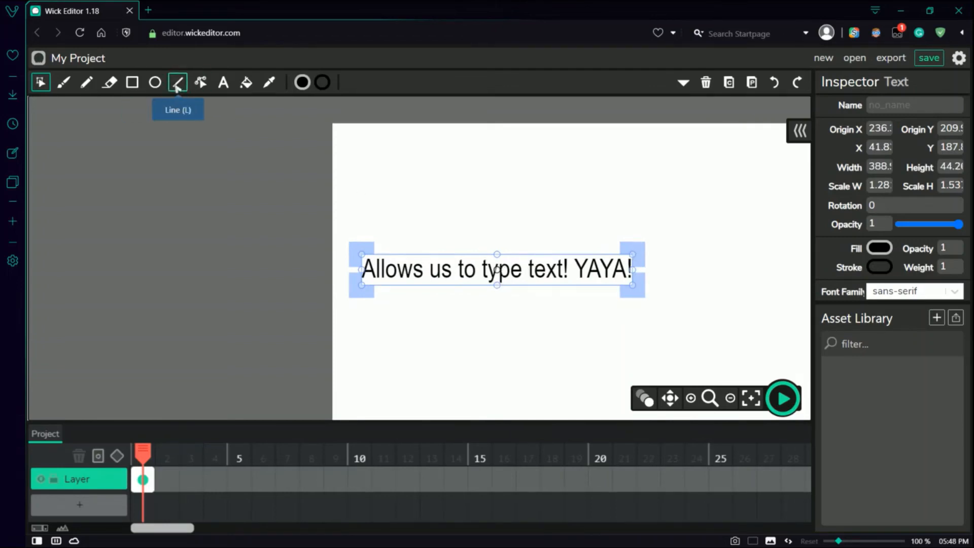
Insert "We can edit!" at the beginning of the existing text with the Text tool
left_click(224, 83)
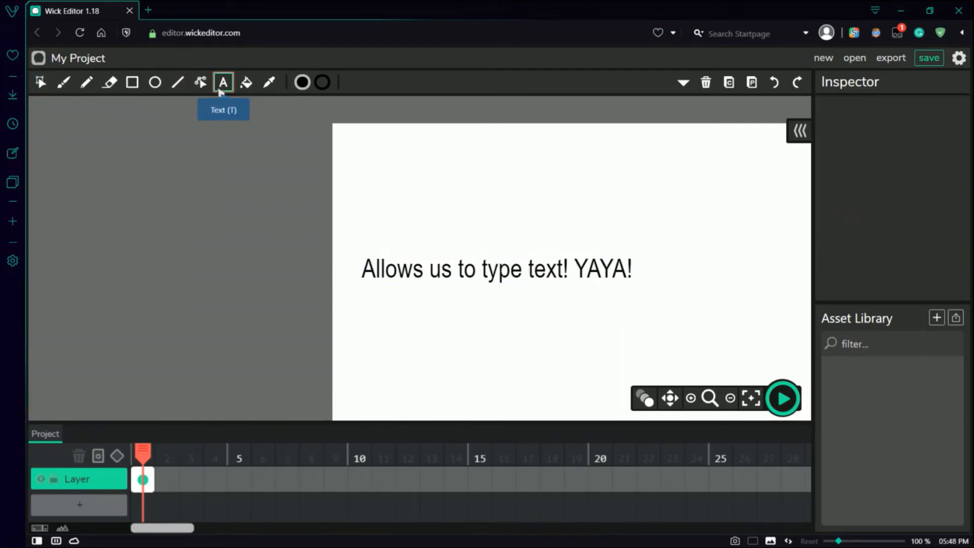
left_click(494, 272)
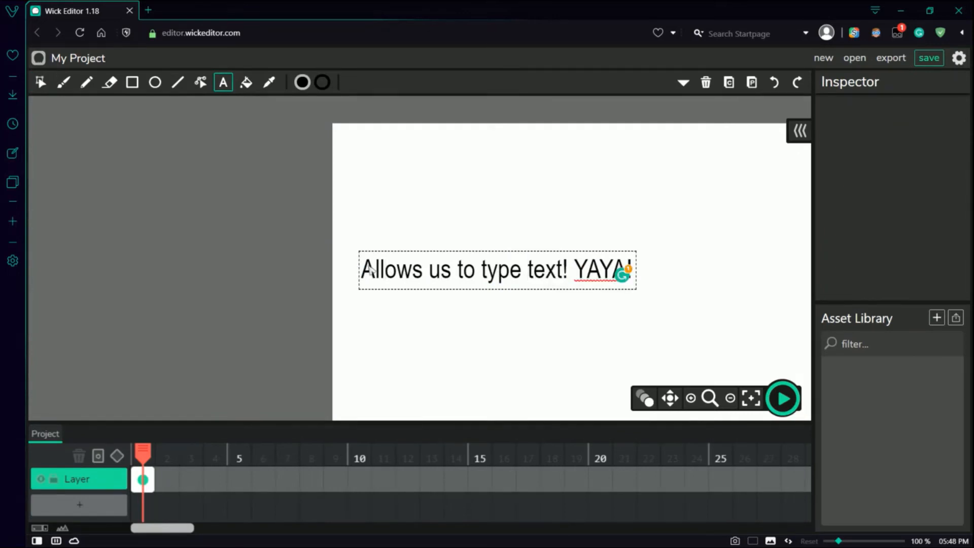
type("We")
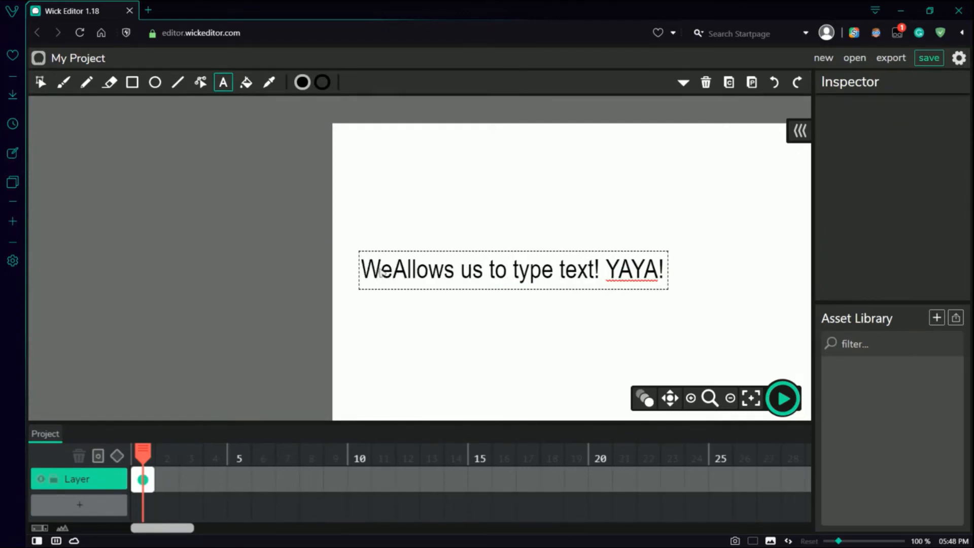
type("can edit@")
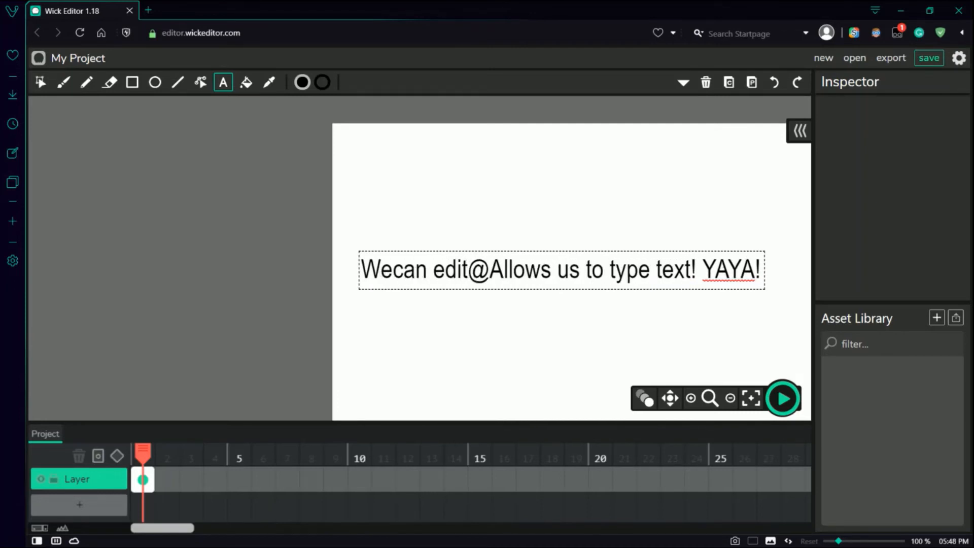
key("BackSpace")
type("!")
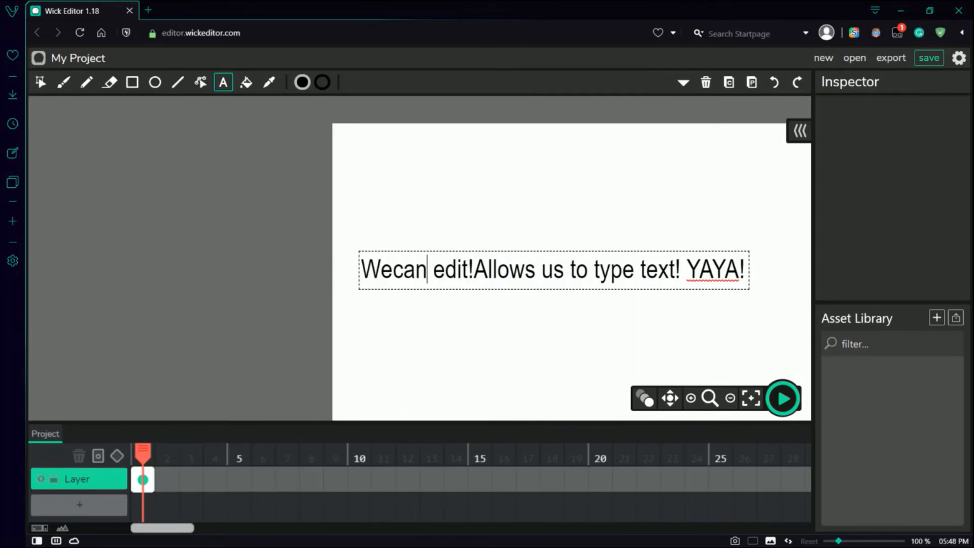
left_click(541, 345)
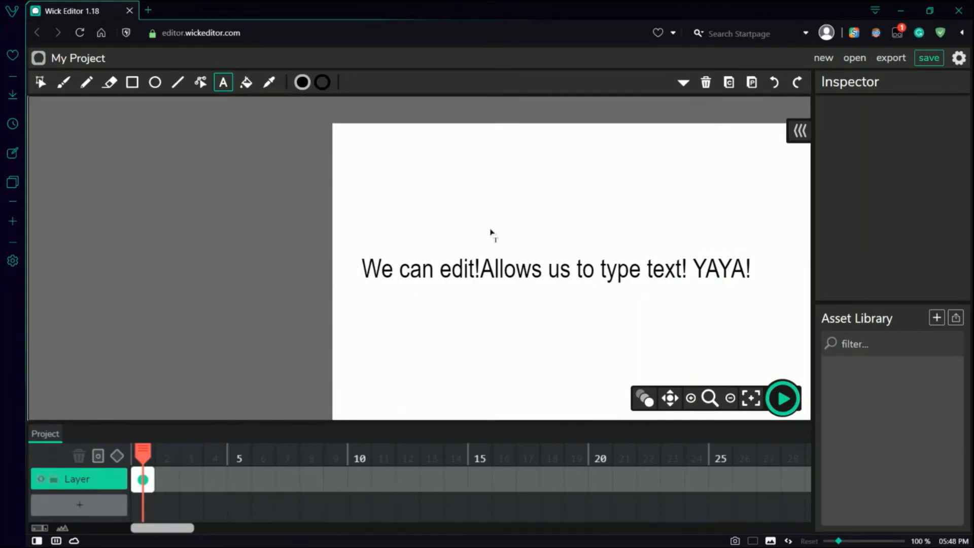
Delete the text from the canvas and try the Fill Bucket on the empty canvas
key("ctrl+a")
key("Delete")
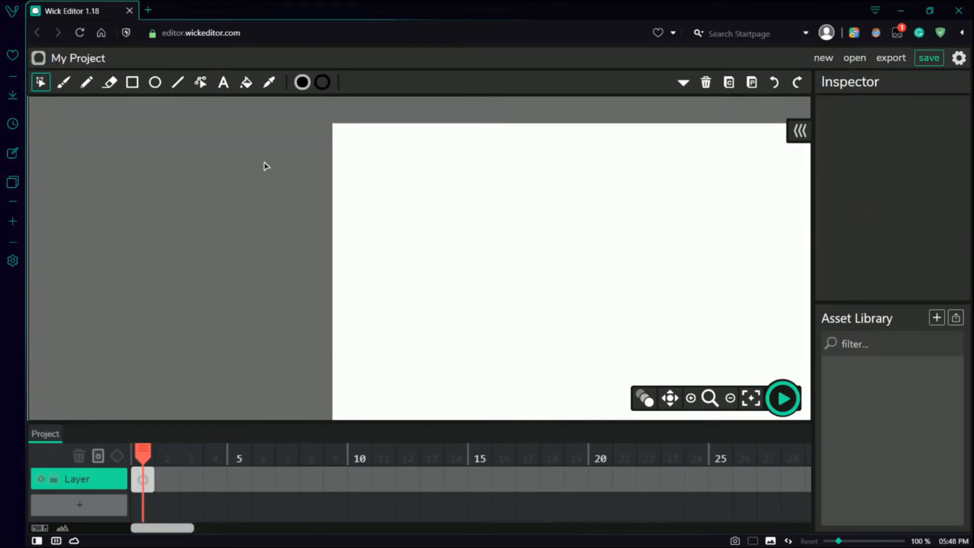
left_click(254, 83)
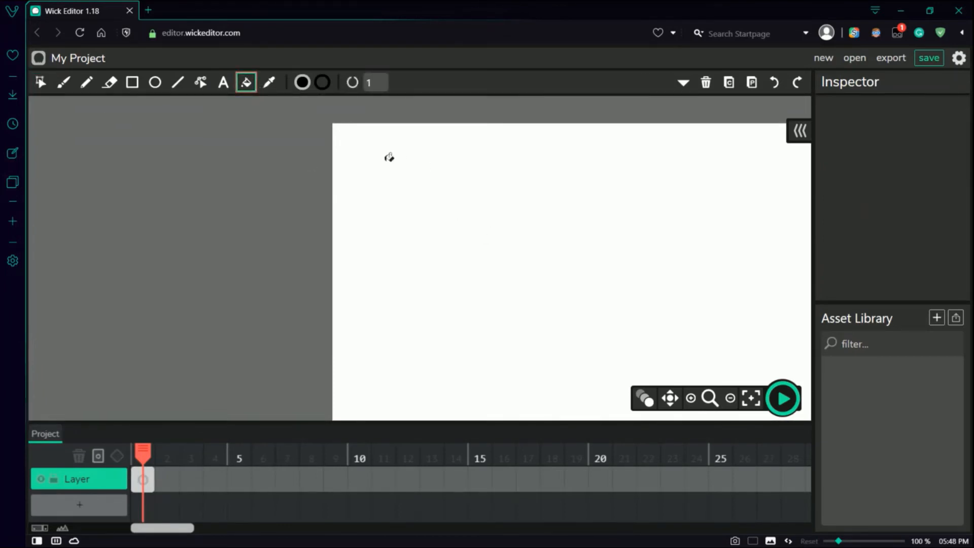
left_click(367, 158)
left_click(544, 207)
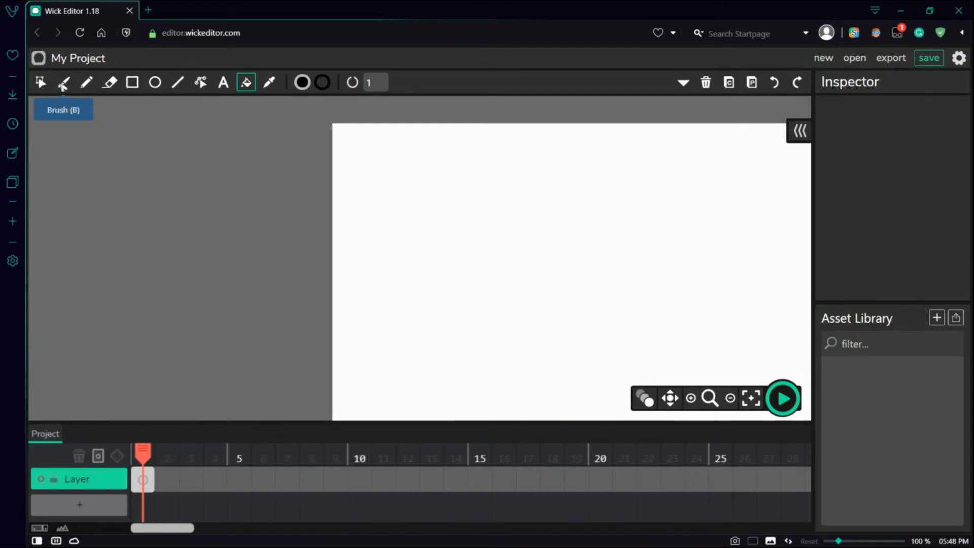
Brush a large outline with a small gap near its top, try to fill it, and undo the drawing
left_click(64, 84)
mouse_move(464, 165)
left_mouse_down()
mouse_move(371, 316)
mouse_move(626, 345)
mouse_move(631, 194)
mouse_move(540, 197)
mouse_move(501, 229)
mouse_move(476, 184)
left_mouse_up()
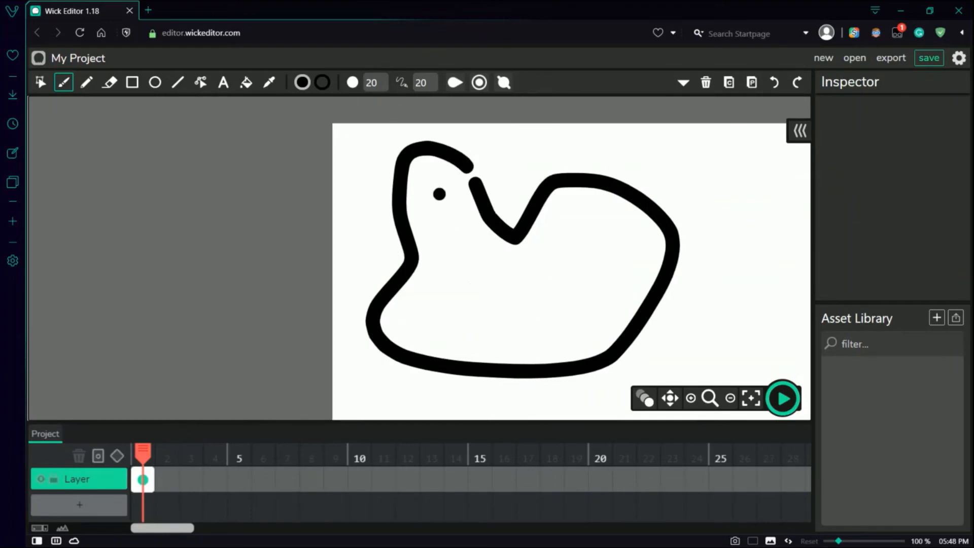
left_click(246, 82)
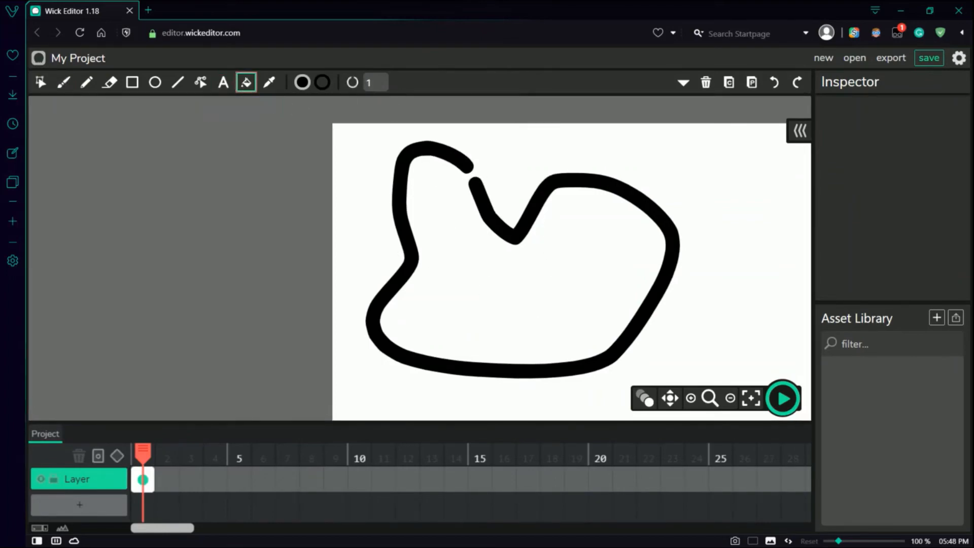
left_click(302, 83)
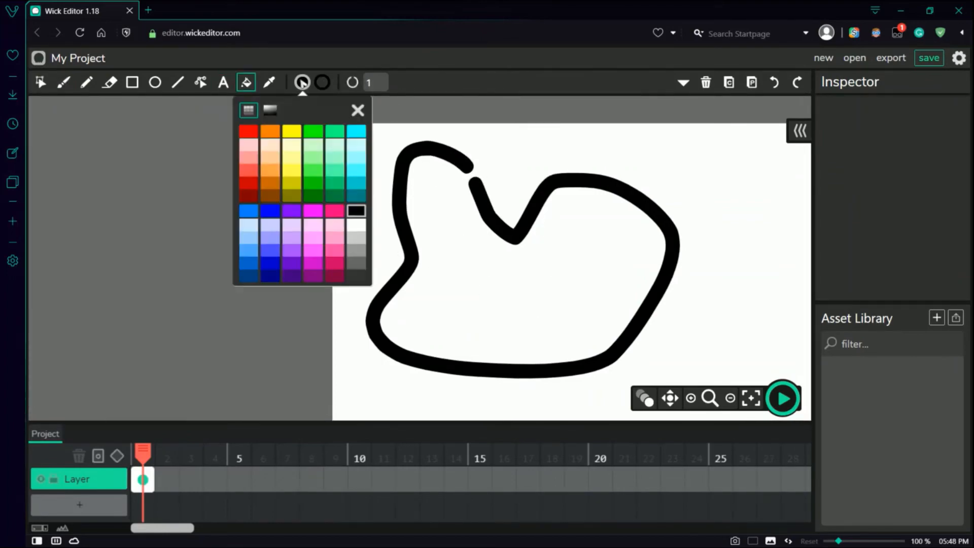
left_click(302, 83)
left_click(617, 238)
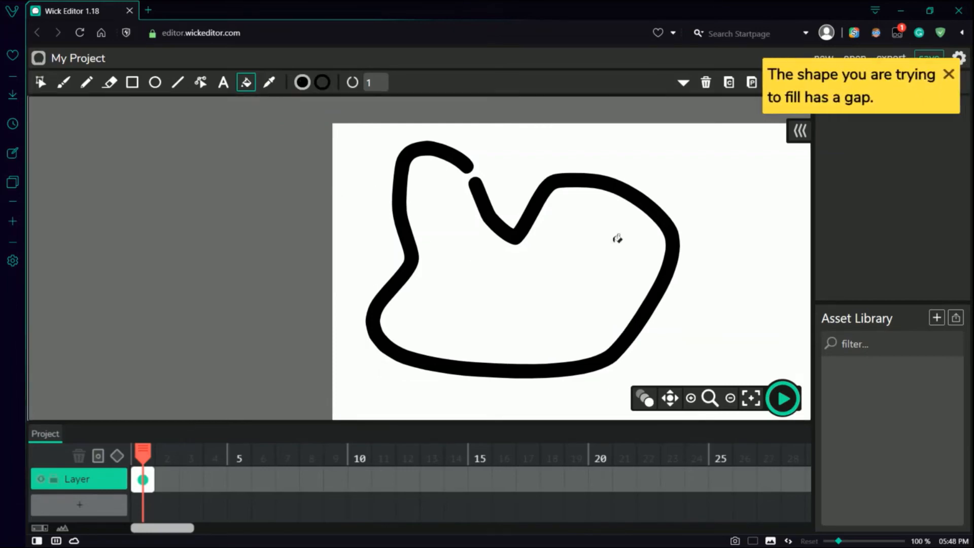
left_click(948, 75)
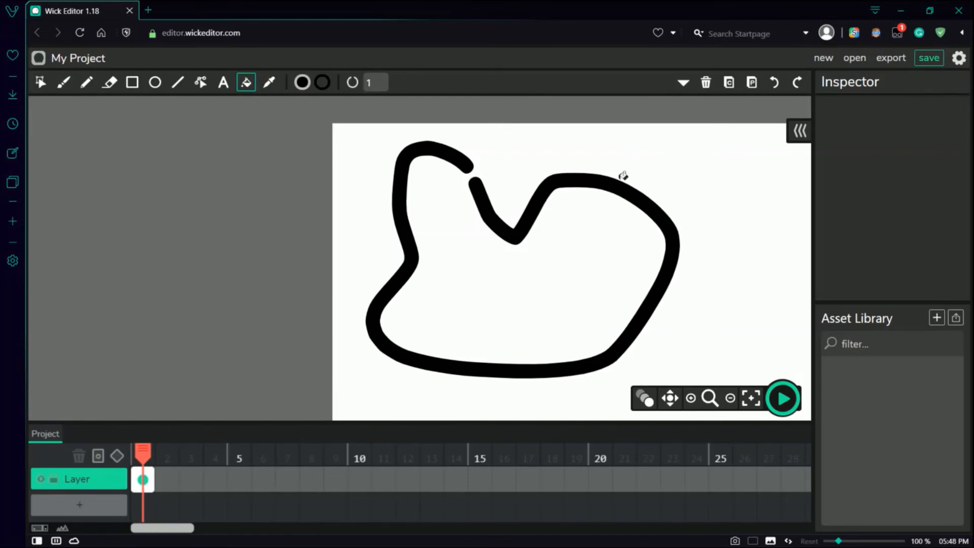
key("ctrl+z")
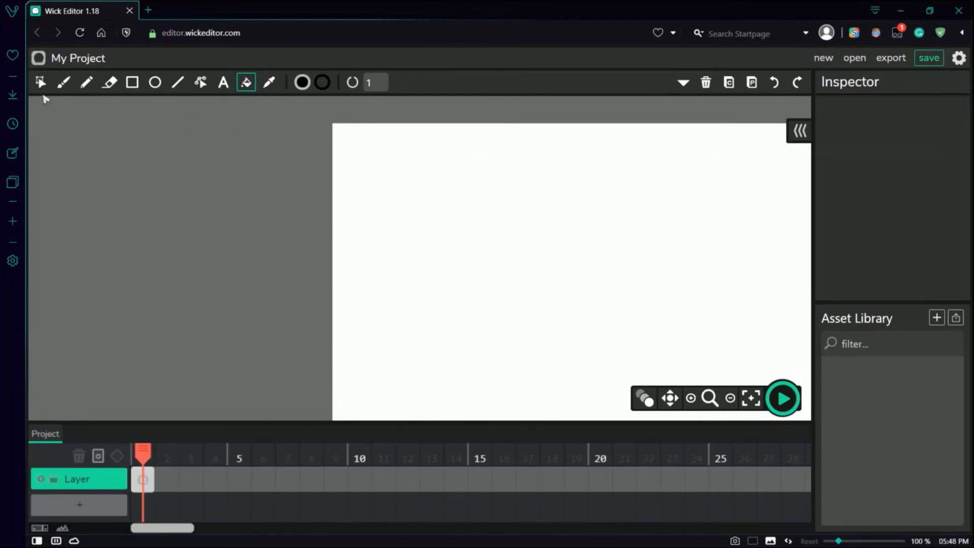
Brush a large closed oval outline across the canvas and fill its interior black with the Fill Bucket
left_click(63, 82)
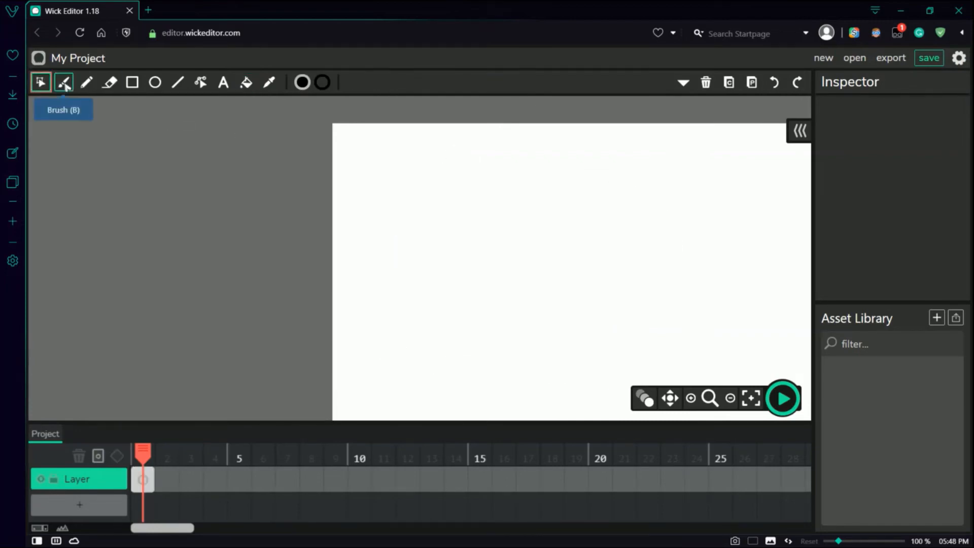
mouse_move(429, 157)
left_mouse_down()
mouse_move(387, 193)
mouse_move(644, 200)
mouse_move(432, 165)
mouse_move(427, 154)
left_mouse_up()
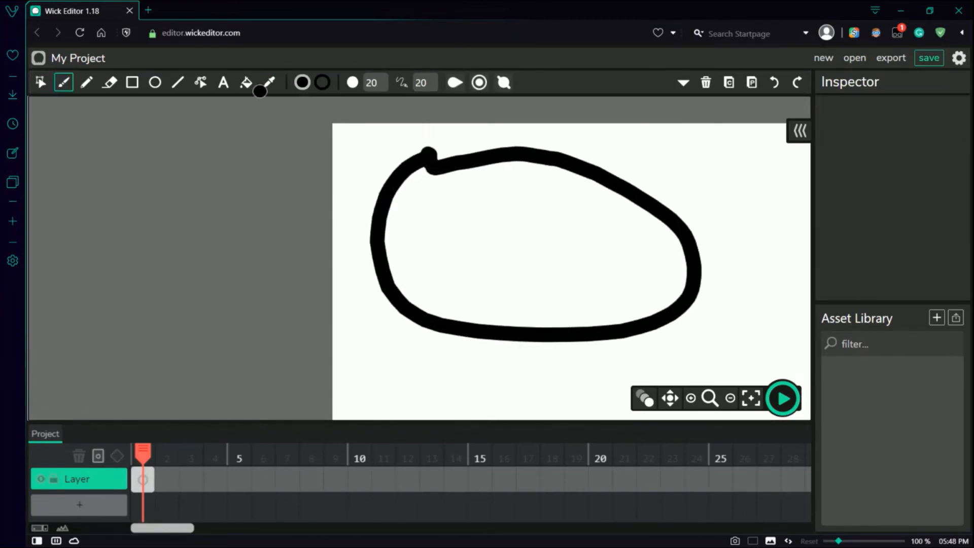
left_click(249, 85)
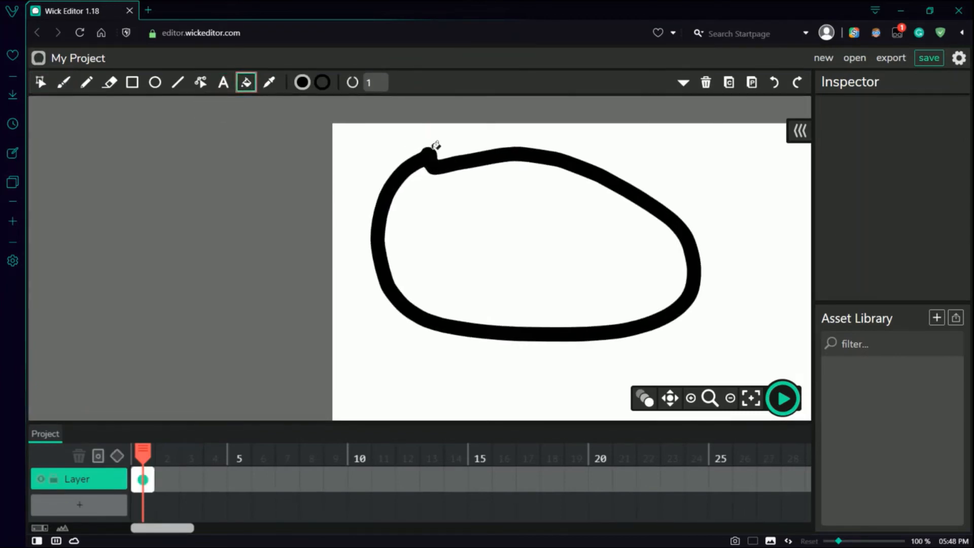
left_click(449, 238)
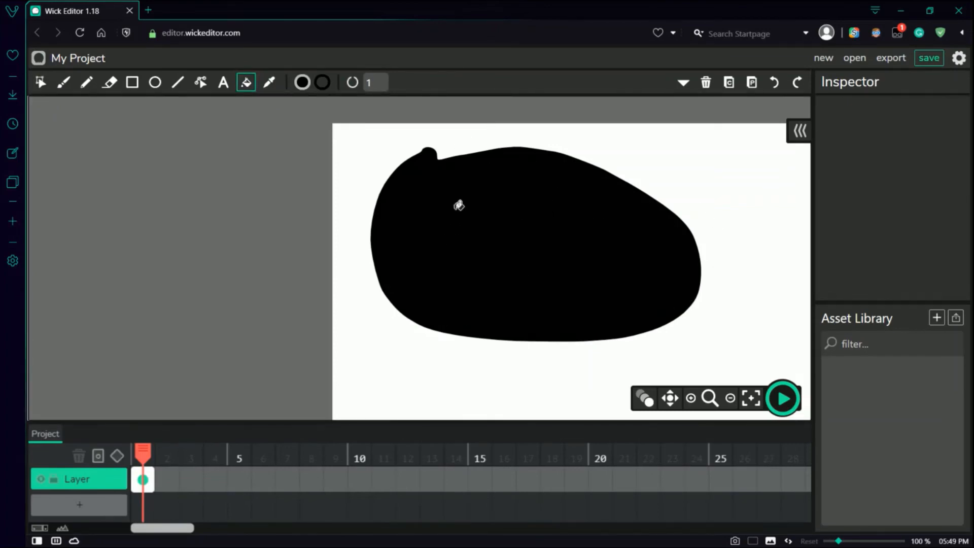
scroll(443, 203, "up", 5)
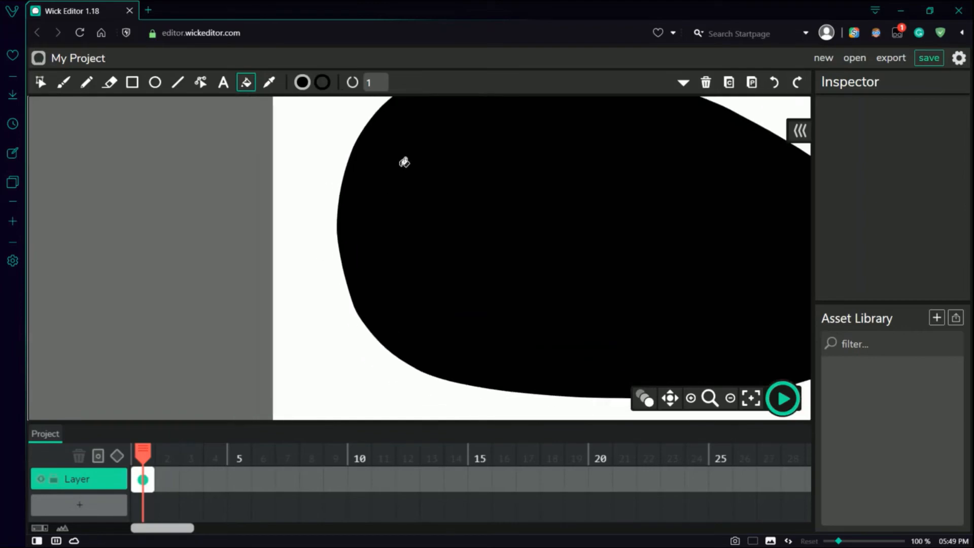
Undo the black fill and the oval outline
scroll(628, 172, "down", 4)
key("ctrl+z")
key("ctrl+z")
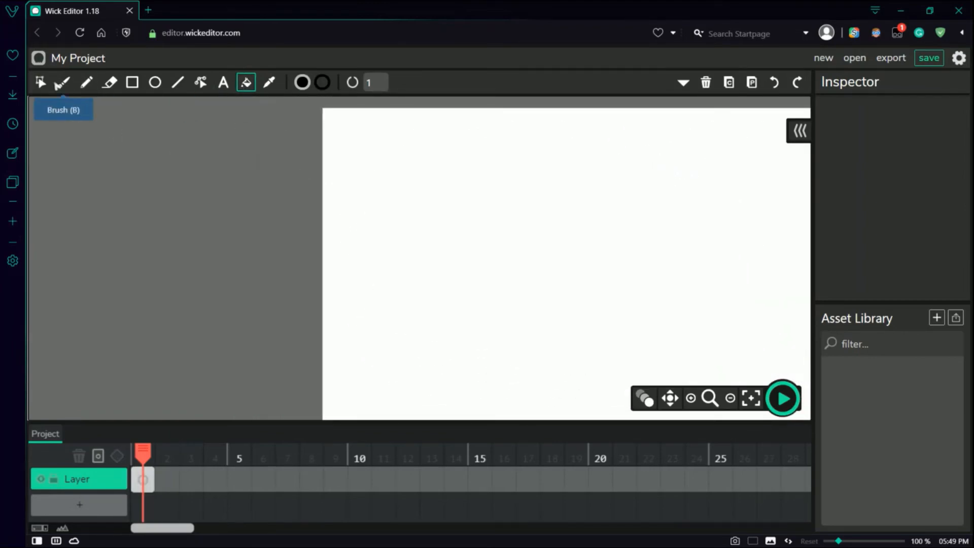
Brush a closed curvy outline with a stroke dividing off its lower-right part, and fill the larger section black
left_click(61, 83)
mouse_move(349, 173)
left_mouse_down()
mouse_move(605, 194)
mouse_move(708, 309)
mouse_move(511, 348)
mouse_move(356, 174)
left_mouse_up()
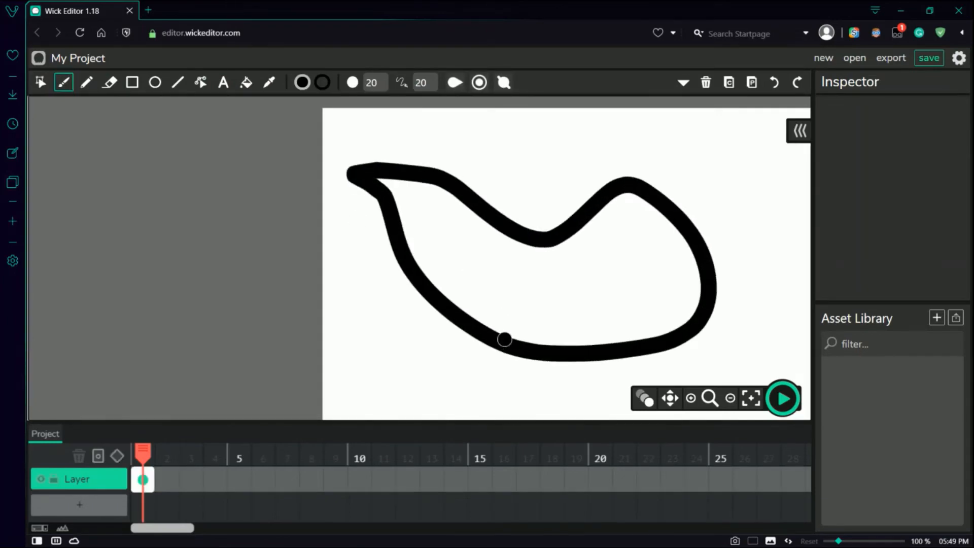
mouse_move(505, 337)
left_mouse_down()
mouse_move(658, 244)
mouse_move(717, 254)
left_mouse_up()
key("ctrl+z")
left_click_drag(534, 341, 697, 253)
left_click(246, 83)
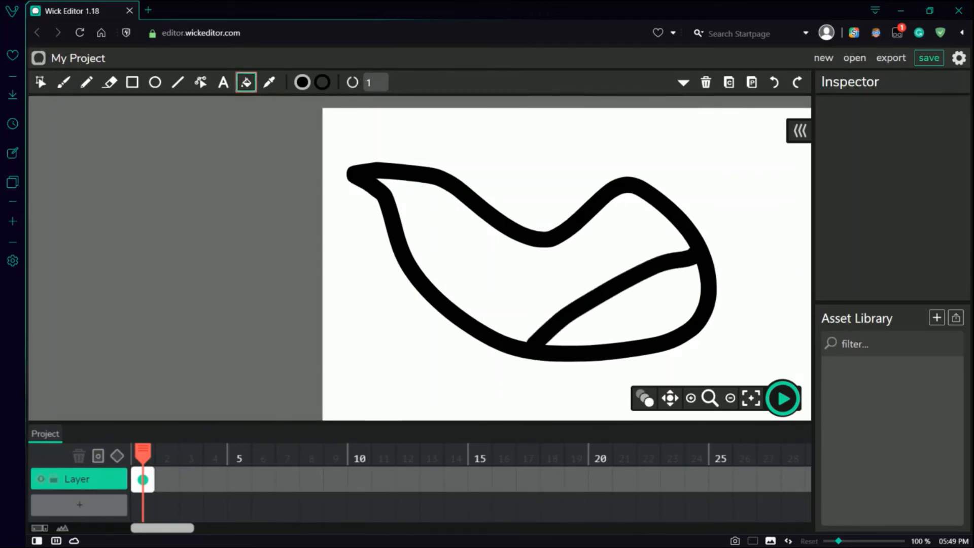
left_click(486, 285)
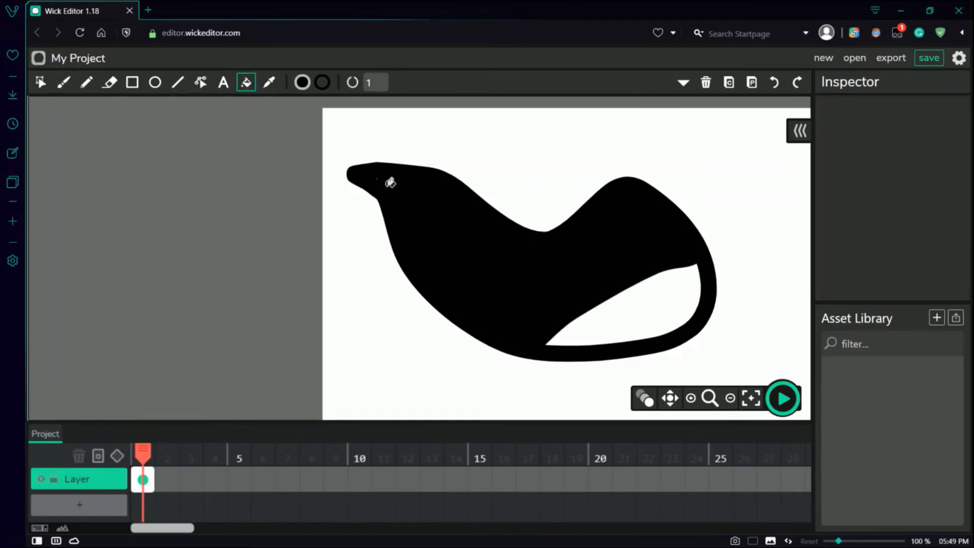
Examine the shape's pointed upper-left end up close for spots the Fill Bucket left unfilled
scroll(384, 187, "up", 12)
key("space")
left_click_drag(339, 120, 463, 323)
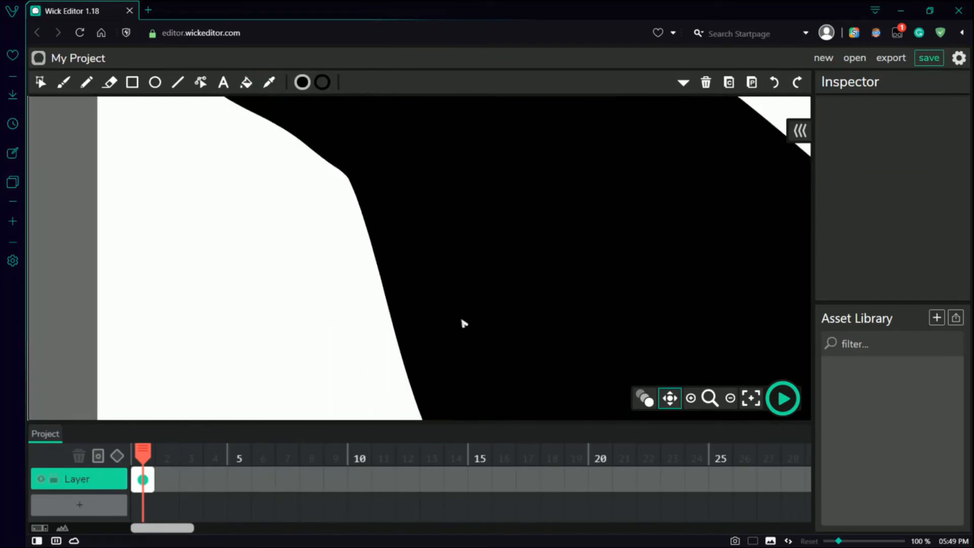
left_click_drag(374, 123, 415, 196)
scroll(455, 321, "up", 5)
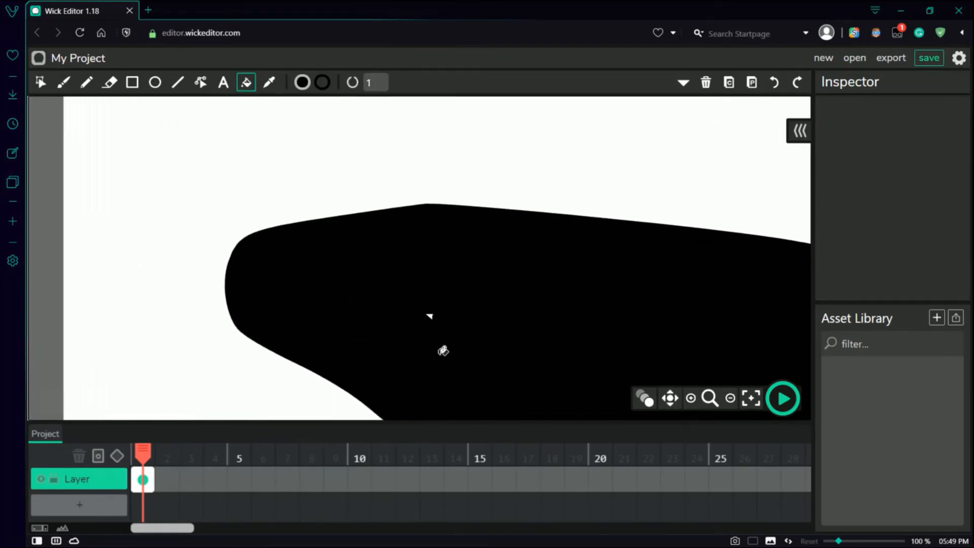
scroll(443, 350, "up", 3)
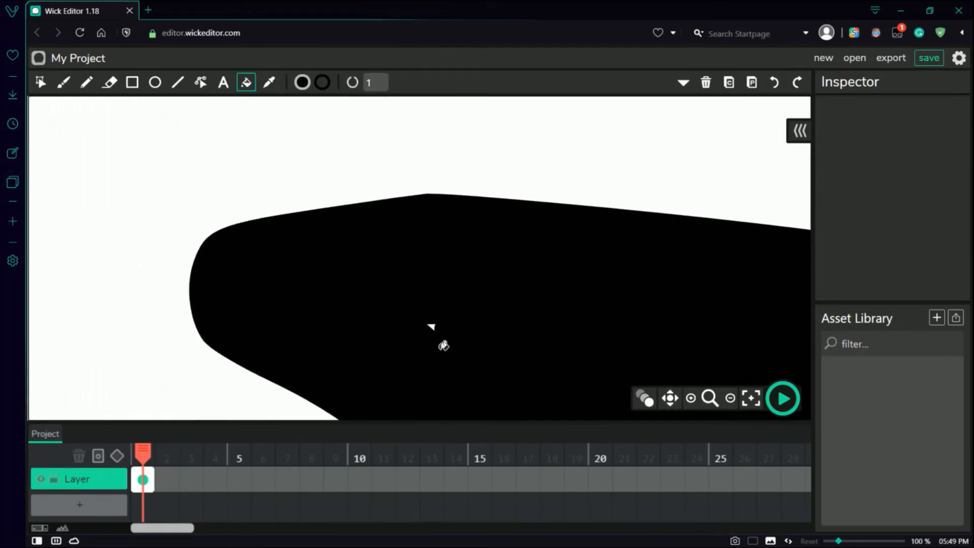
Try shifting the black shape slightly with the Cursor tool, undo the change and deselect it
left_click(41, 82)
left_click(410, 331)
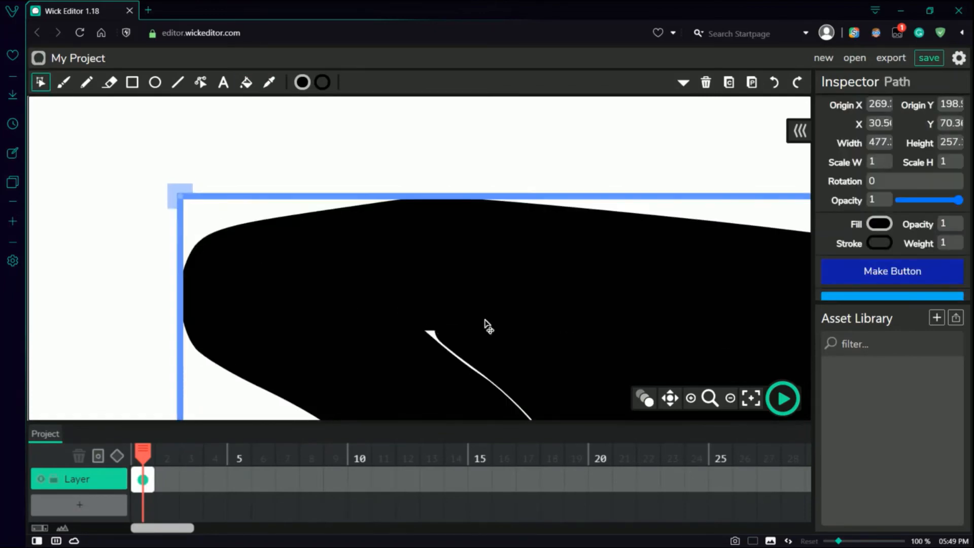
key("ctrl+z")
left_click(226, 138)
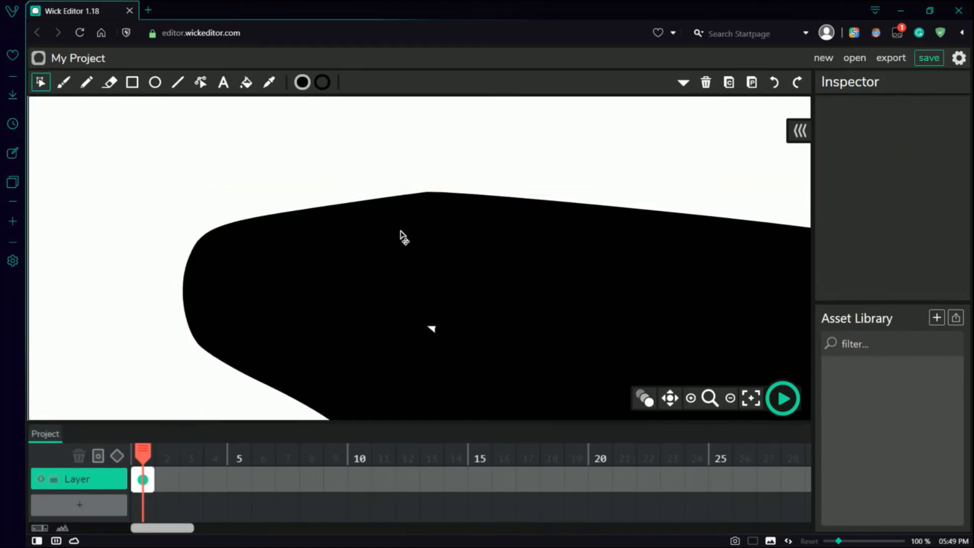
Examine the rest of the filled shape, from its pointed end to the unfilled lower-right section
key("b")
scroll(441, 228, "down", 5)
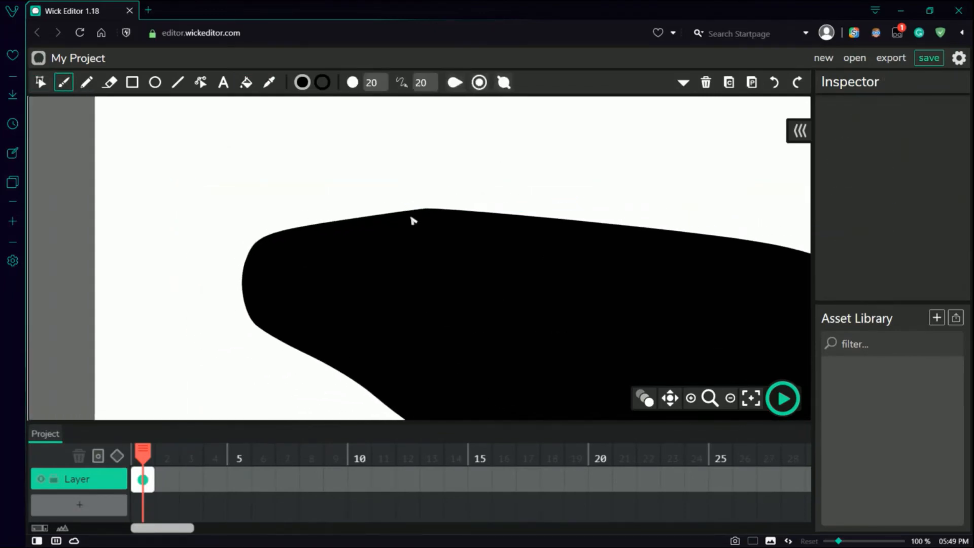
key("space")
left_click_drag(731, 342, 450, 184)
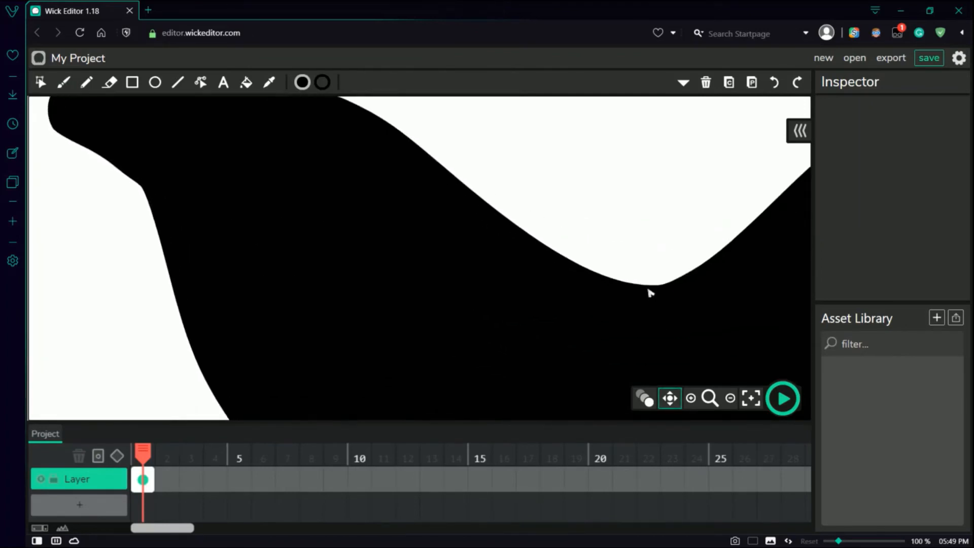
scroll(548, 250, "down", 2)
scroll(548, 251, "down", 6)
key("space")
left_click_drag(656, 321, 597, 262)
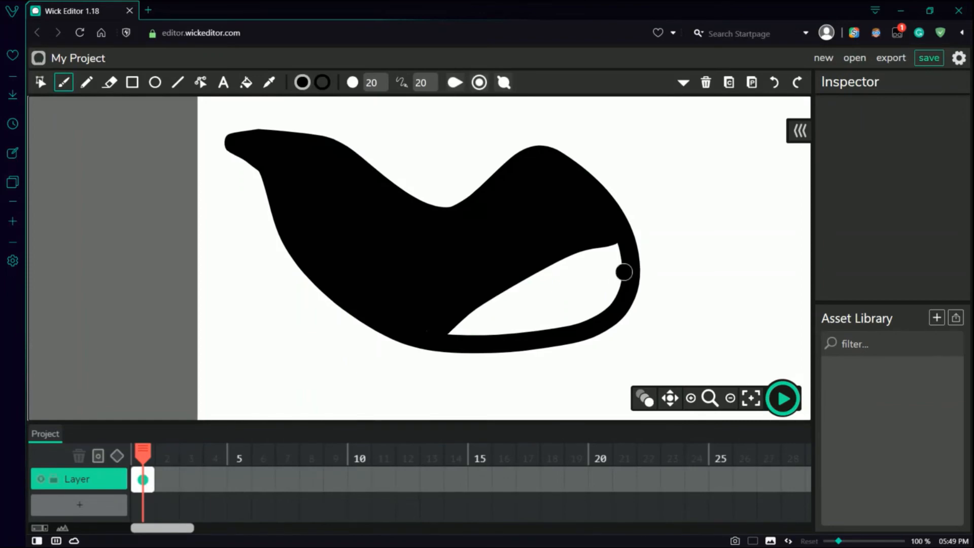
Select the whole drawing with the Cursor tool, delete it, and switch to the Brush tool
left_click(41, 82)
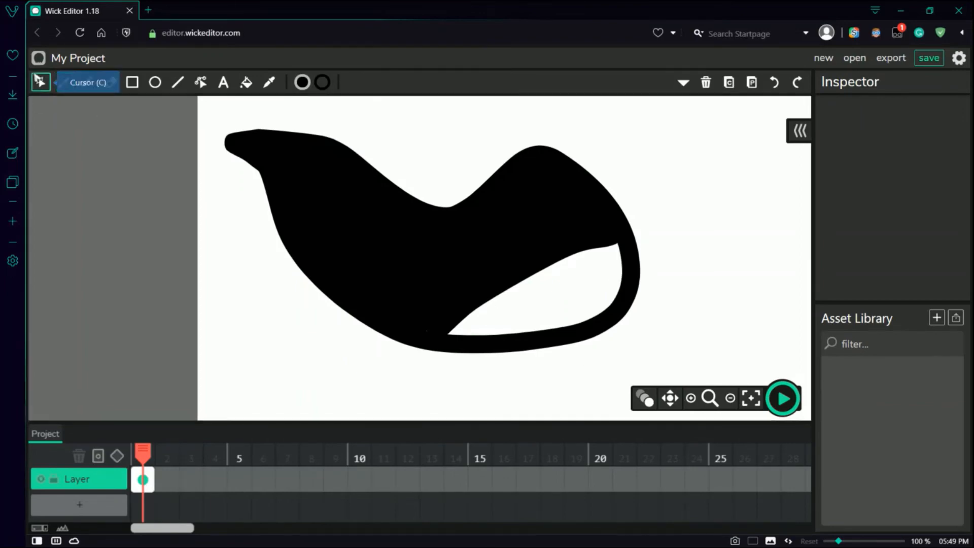
left_click_drag(204, 124, 688, 386)
key("Delete")
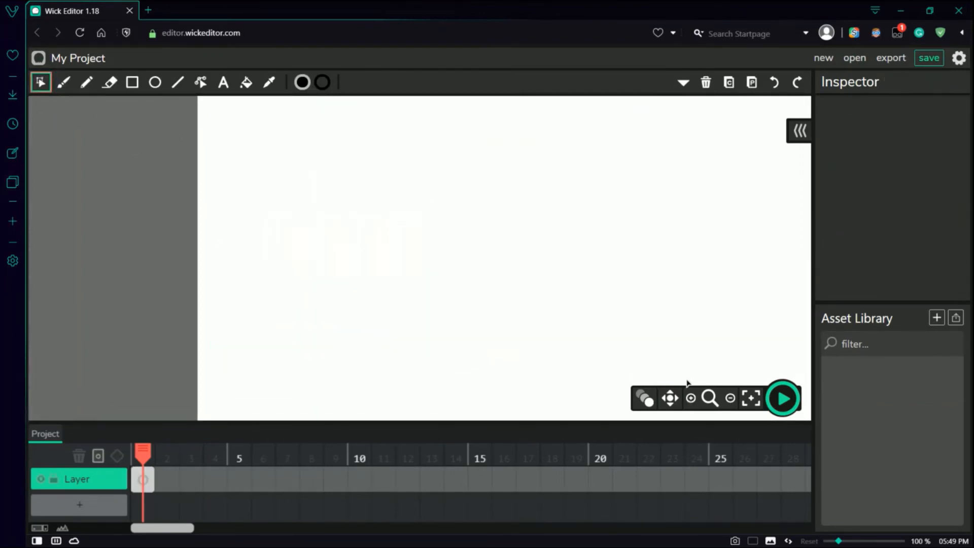
key("b")
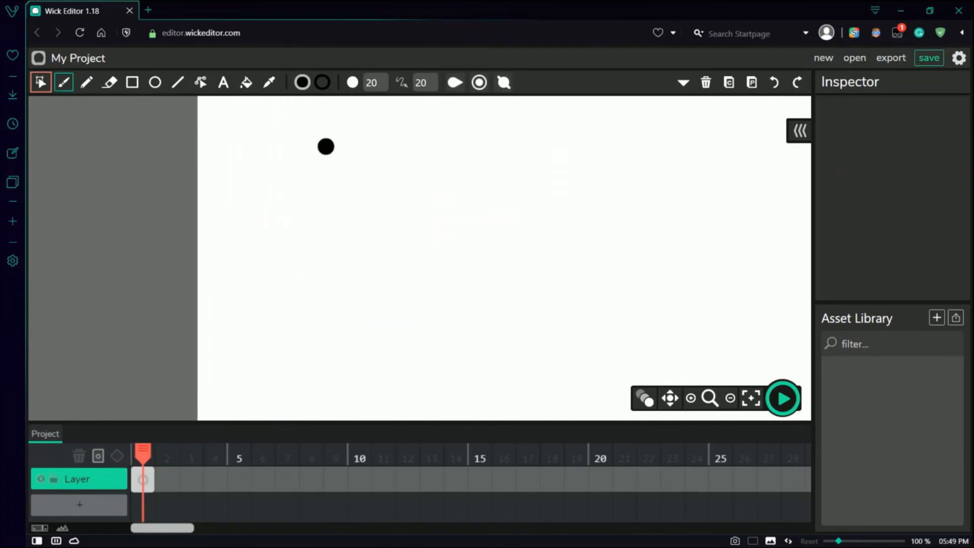
Paint a closed leaf-shaped outline with the Brush and redraw the curve dividing off its lower-right part until it is flatter
mouse_move(300, 151)
left_mouse_down()
mouse_move(502, 166)
mouse_move(593, 314)
mouse_move(432, 321)
mouse_move(349, 242)
mouse_move(313, 158)
left_mouse_up()
mouse_move(447, 317)
left_mouse_down()
mouse_move(522, 224)
mouse_move(570, 218)
left_mouse_up()
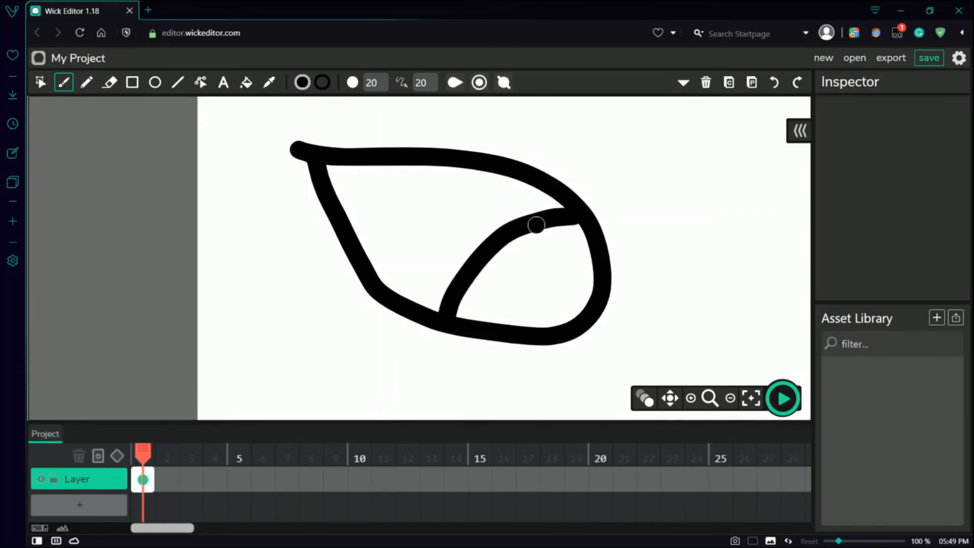
key("ctrl+z")
mouse_move(457, 319)
left_mouse_down()
mouse_move(474, 291)
mouse_move(605, 228)
left_mouse_up()
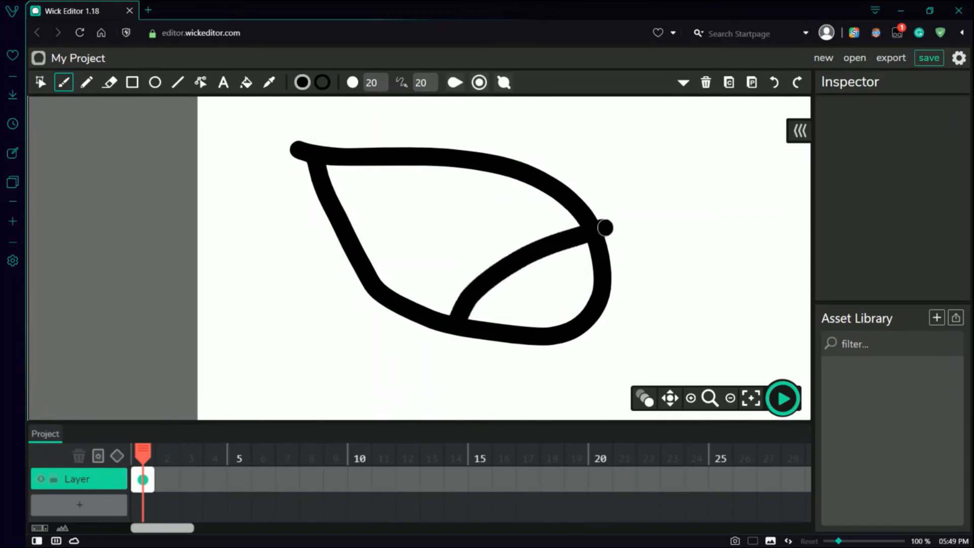
key("ctrl+z")
left_click_drag(465, 317, 508, 282)
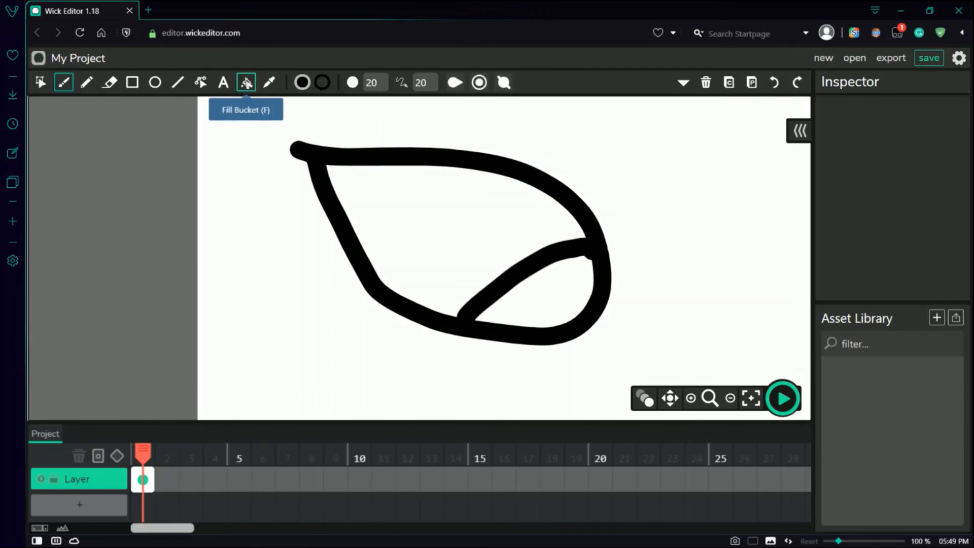
Undo the brushed dividing curve and draw a straight line across the leaf outline's lower-right part with the Line tool
left_click(247, 82)
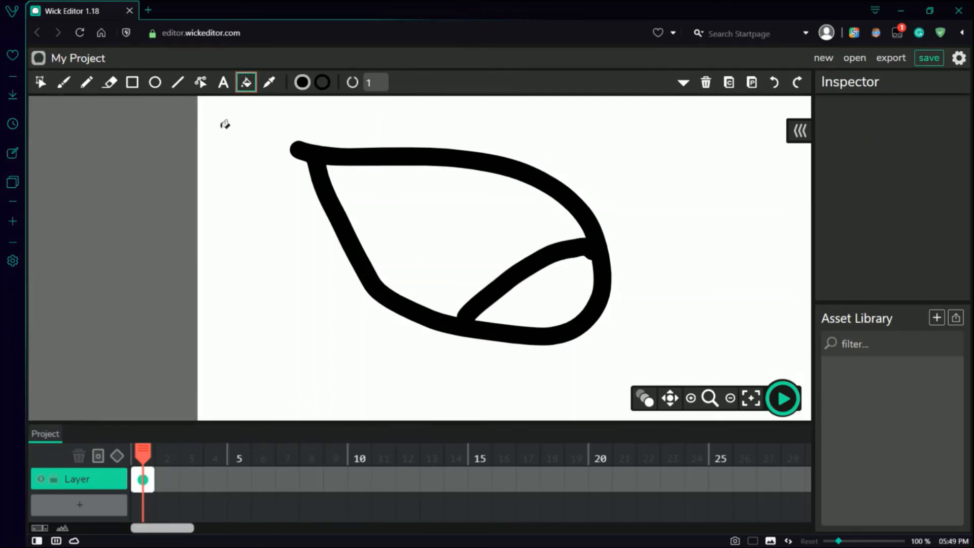
left_click(63, 82)
key("ctrl+z")
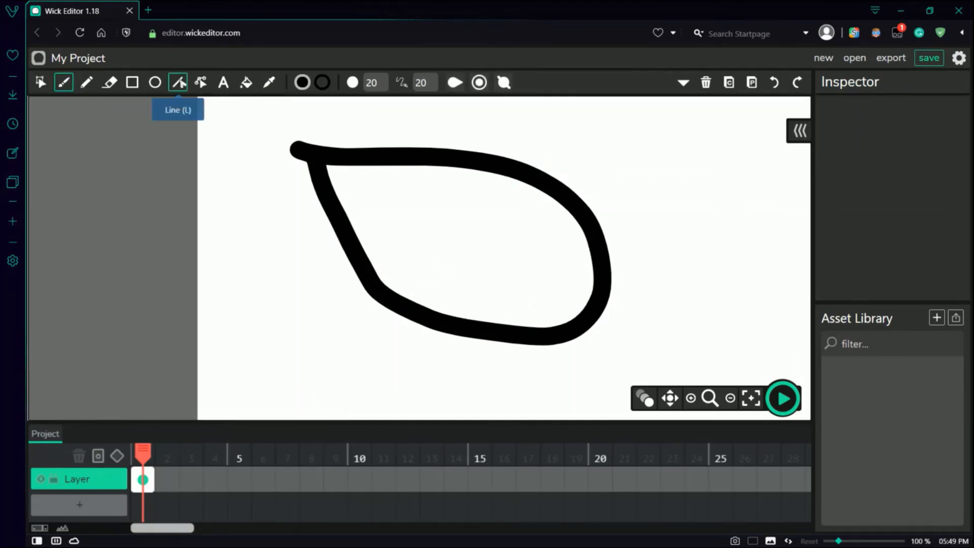
left_click(177, 82)
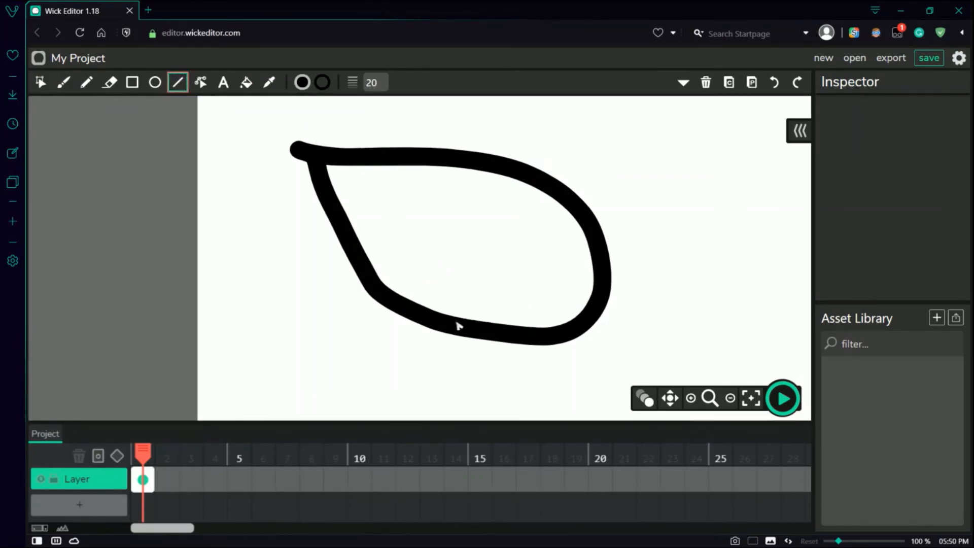
mouse_move(448, 325)
left_mouse_down()
mouse_move(600, 283)
mouse_move(597, 247)
left_mouse_up()
Bend the dividing line upward into an arc with the Path Cursor and fill the larger upper-left region black with the Fill Bucket
left_click(201, 82)
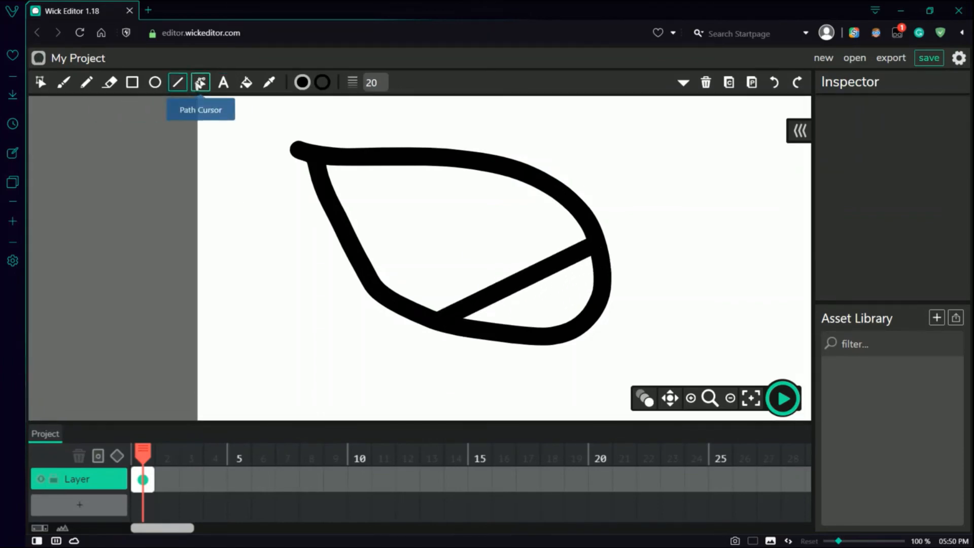
left_click_drag(523, 290, 512, 260)
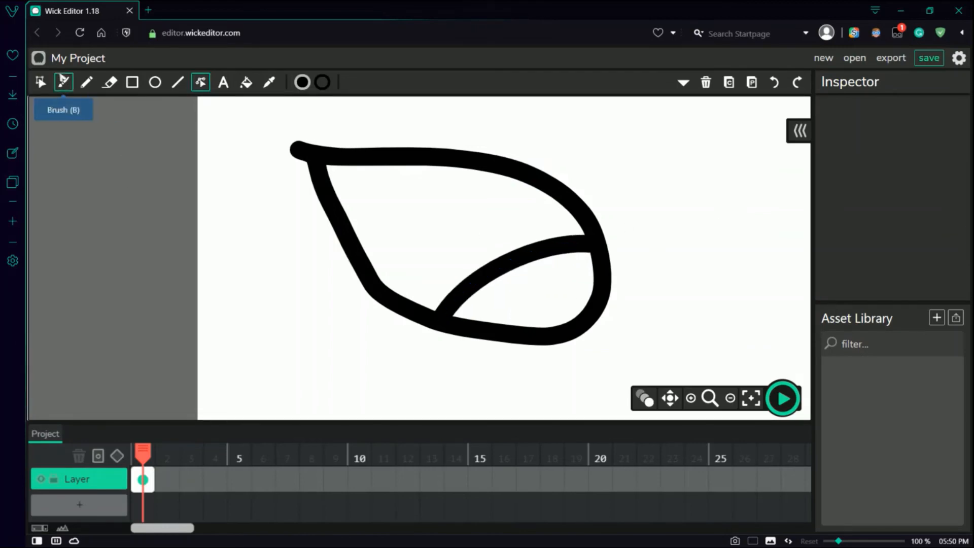
left_click(41, 83)
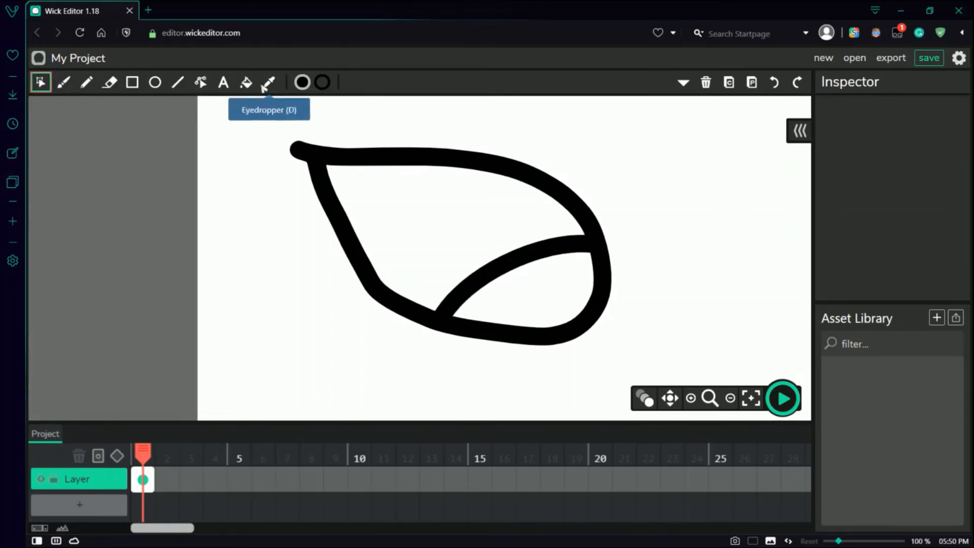
left_click(246, 82)
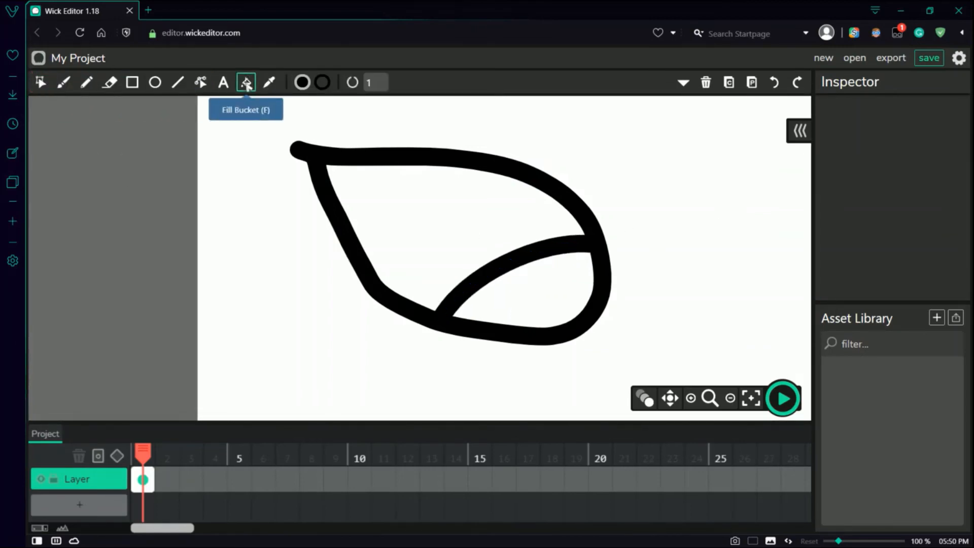
left_click(453, 216)
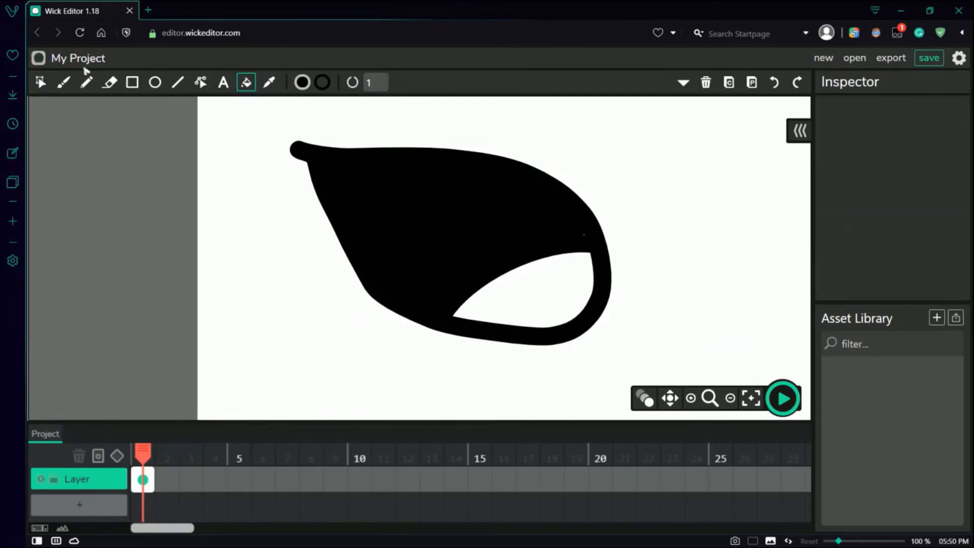
Select the entire filled leaf drawing and delete it from the canvas
key("b")
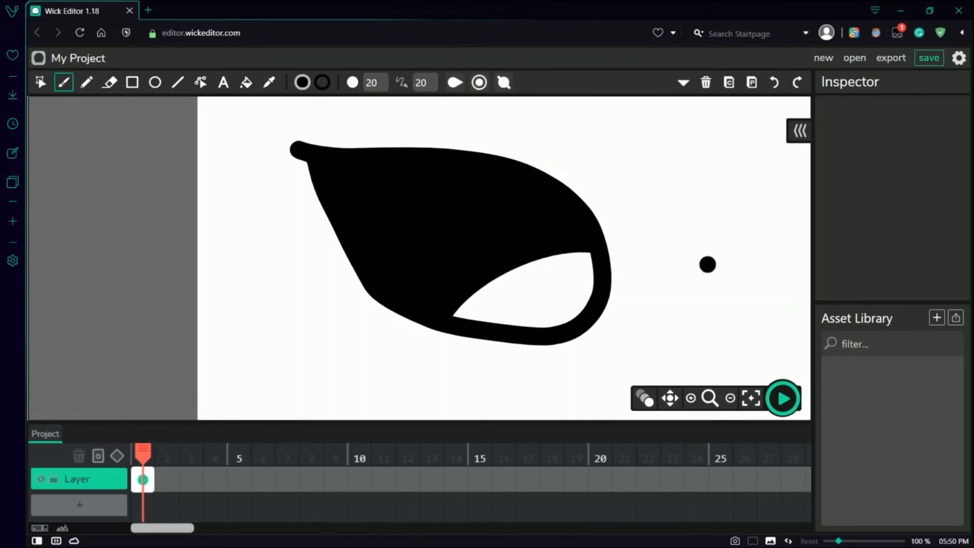
key("space")
mouse_move(687, 283)
left_mouse_down()
mouse_move(340, 261)
mouse_move(667, 230)
mouse_move(649, 262)
left_mouse_up()
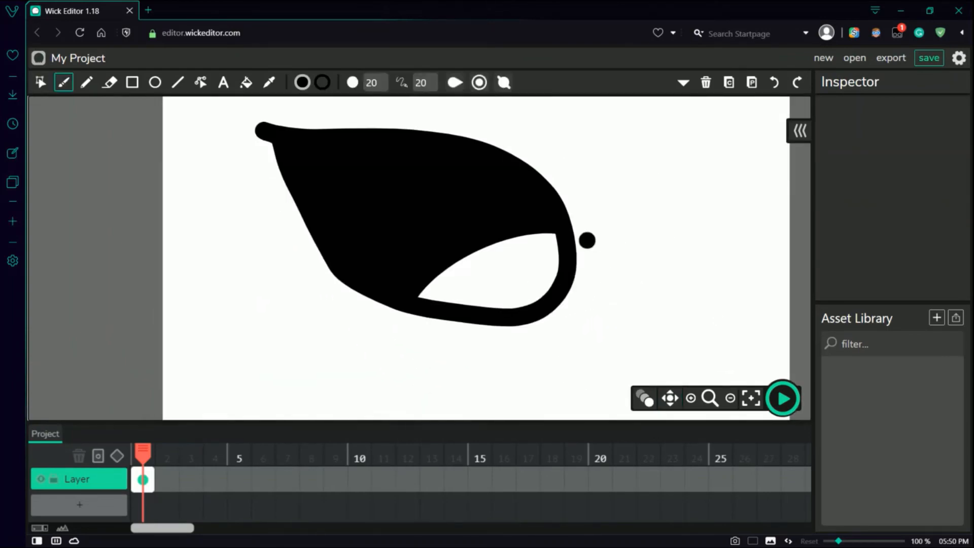
key("ctrl+a")
key("Delete")
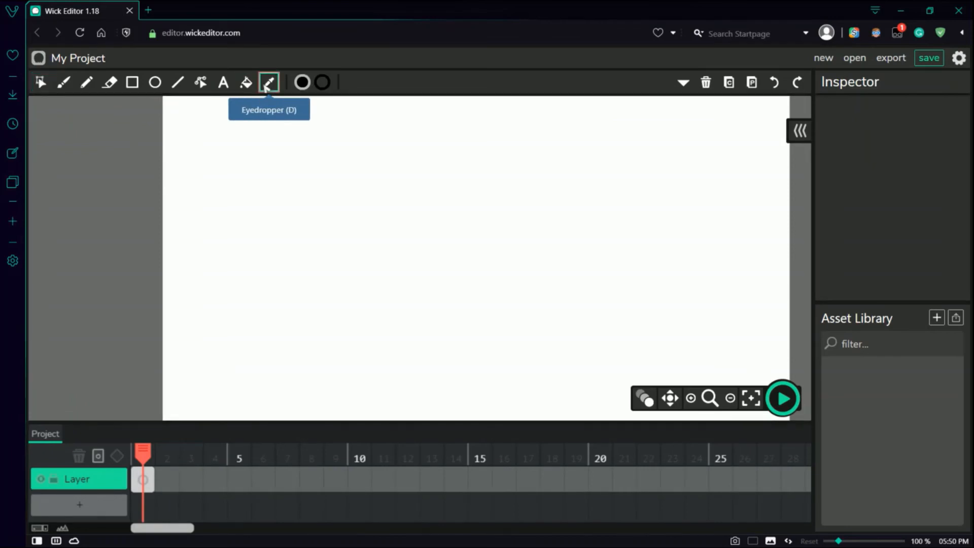
Paint a black curved stroke ending in a small loop across the canvas's upper-left half with the Brush
left_click(63, 82)
left_click_drag(207, 133, 257, 131)
left_click_drag(321, 135, 464, 273)
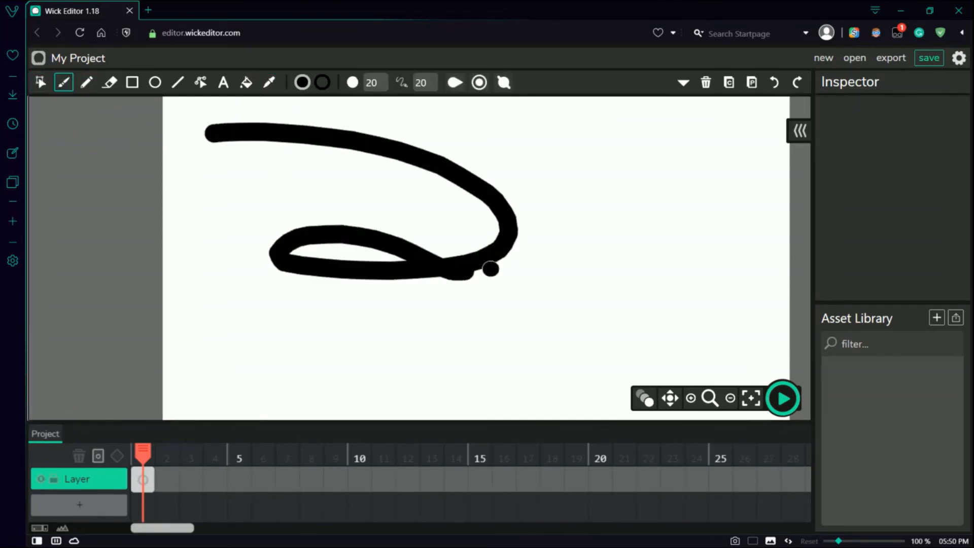
Set the fill color to bright yellow and paint a long stroke below the black one that curls up at the right
left_click(302, 83)
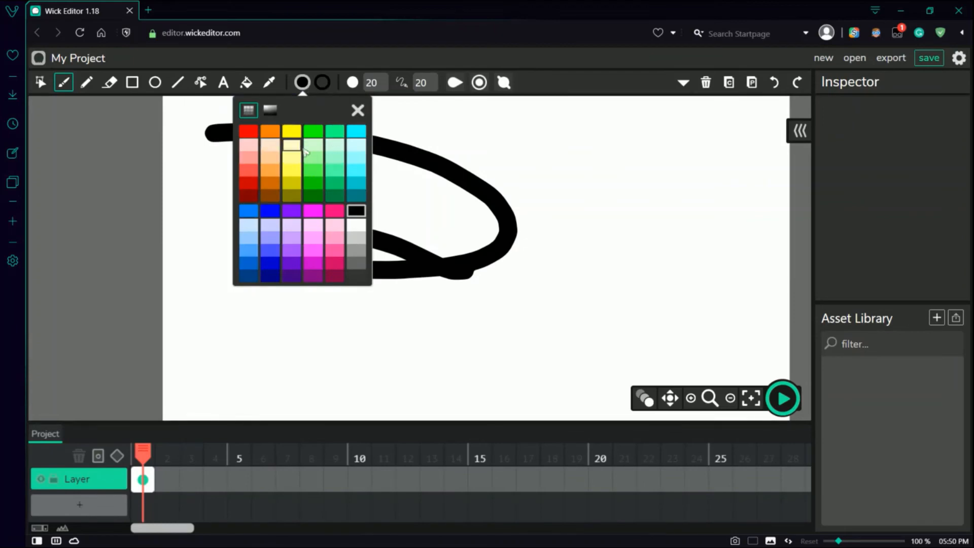
left_click(292, 131)
left_click(301, 83)
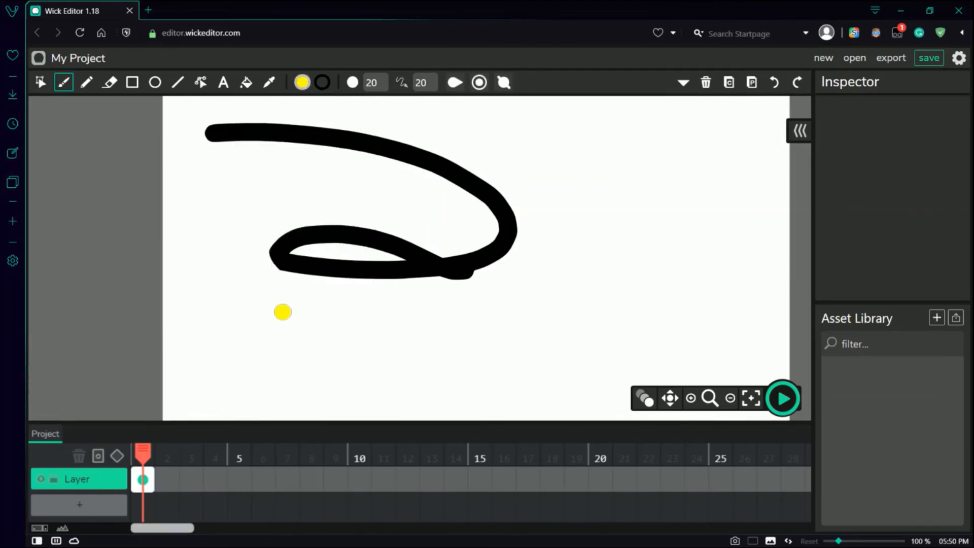
mouse_move(286, 308)
left_mouse_down()
mouse_move(334, 337)
mouse_move(657, 215)
mouse_move(618, 339)
left_mouse_up()
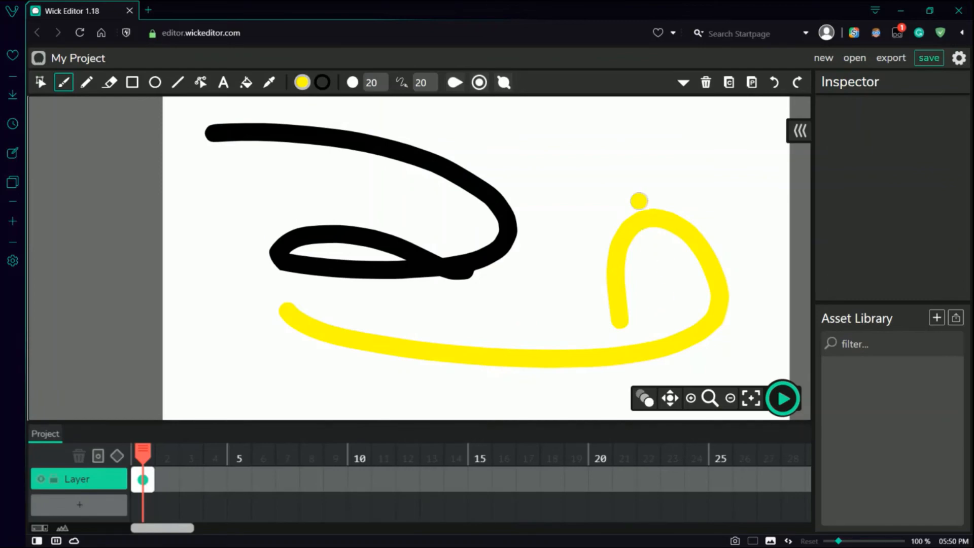
Set the fill color to bright green and paint a curved stroke between the black and yellow ones
left_click(301, 83)
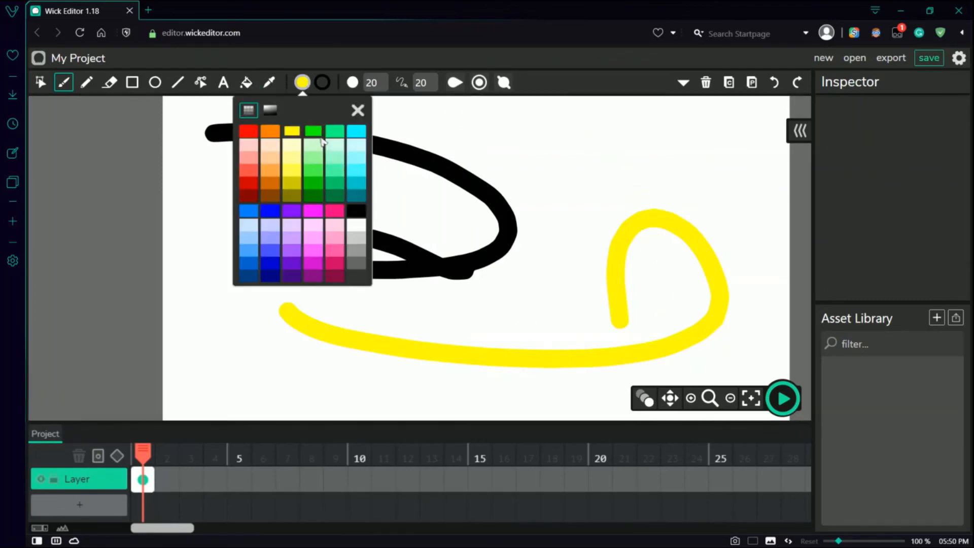
left_click(313, 131)
mouse_move(449, 125)
left_mouse_down()
mouse_move(546, 156)
mouse_move(575, 234)
mouse_move(481, 307)
left_mouse_up()
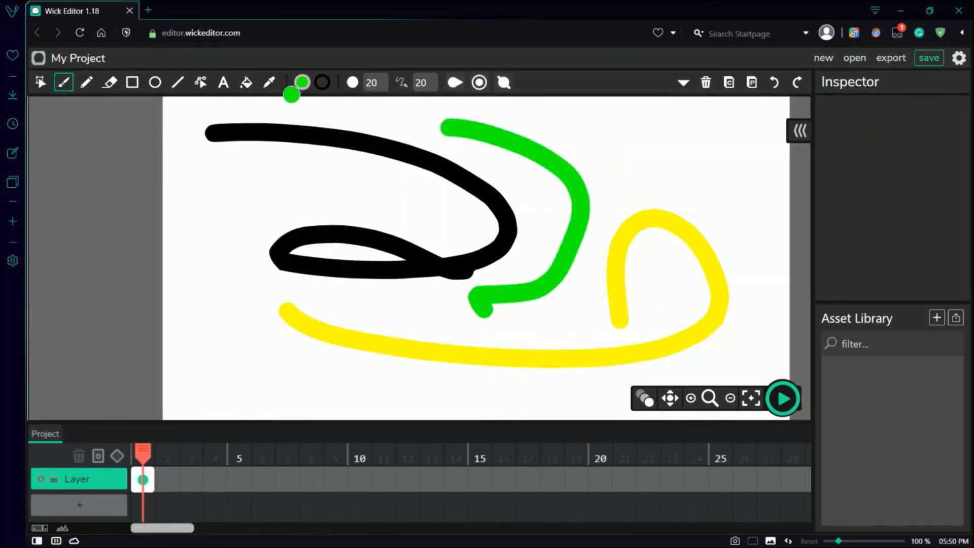
Mix a custom translucent grayish-blue fill color, hex 515D87 with 59 alpha
left_click(302, 83)
left_click(270, 109)
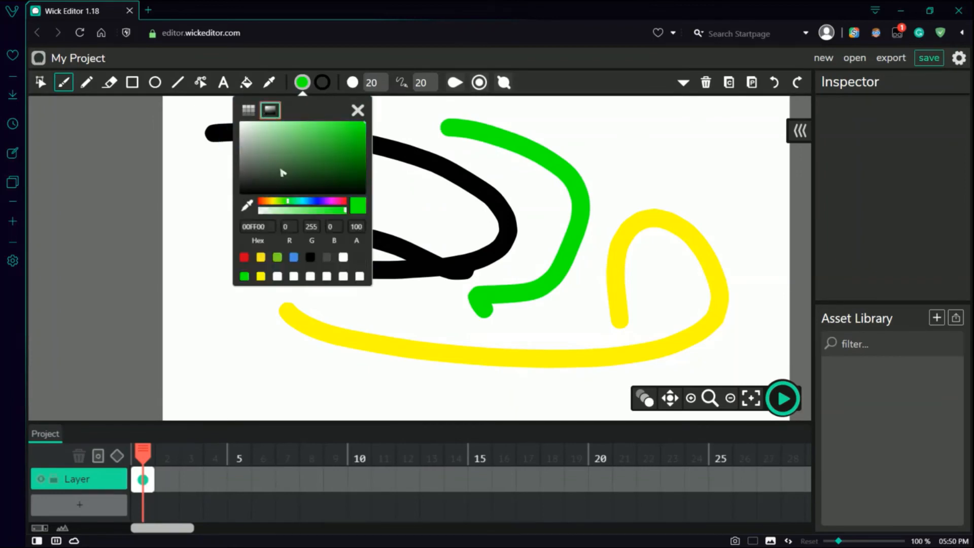
mouse_move(301, 169)
left_mouse_down()
mouse_move(311, 138)
mouse_move(290, 155)
left_mouse_up()
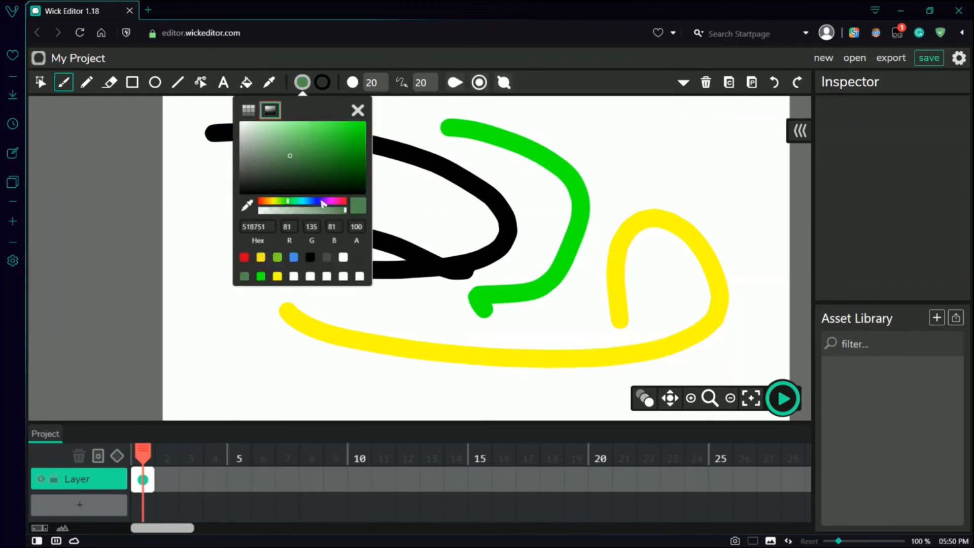
left_click(312, 212)
left_click_drag(288, 201, 314, 200)
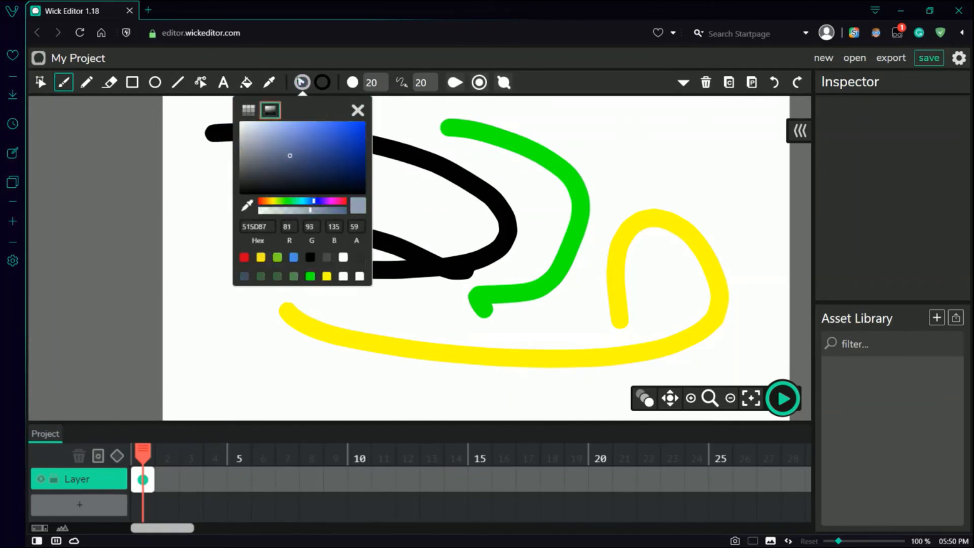
left_click(307, 83)
Paint a translucent grayish-blue S-shaped stroke across the black loop, redrawing it once longer, and add a dot beside its lower end
mouse_move(238, 181)
left_mouse_down()
mouse_move(306, 211)
mouse_move(248, 317)
left_mouse_up()
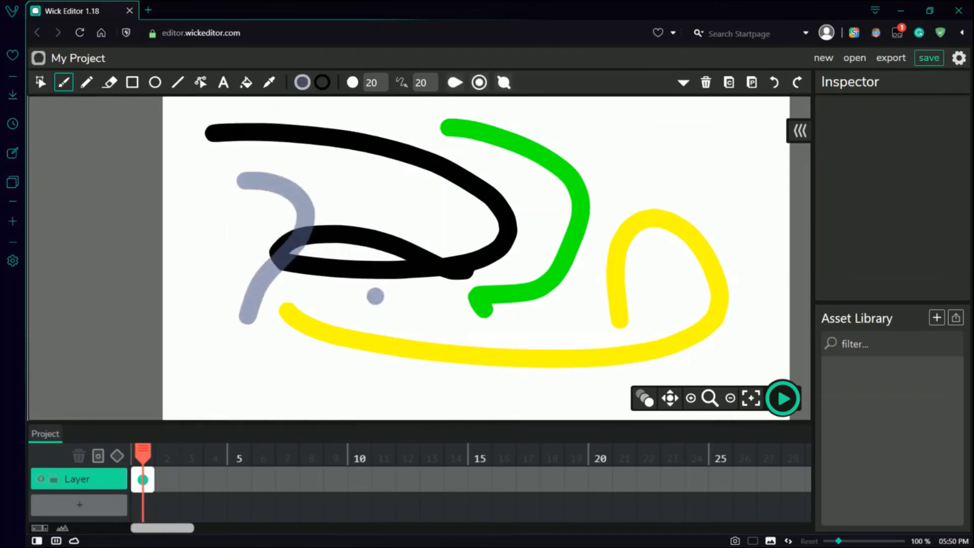
key("ctrl+z")
mouse_move(208, 168)
left_mouse_down()
mouse_move(311, 174)
mouse_move(221, 388)
left_mouse_up()
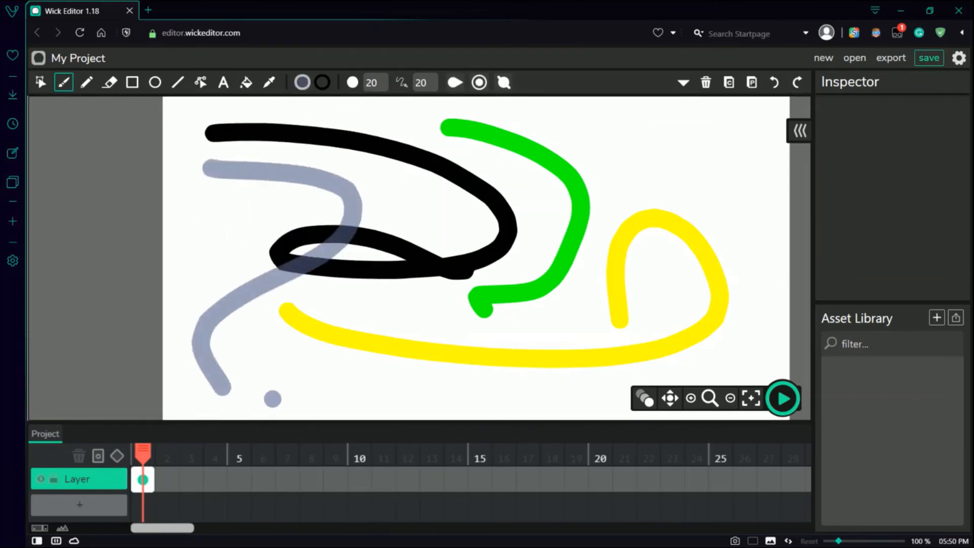
left_click(249, 396)
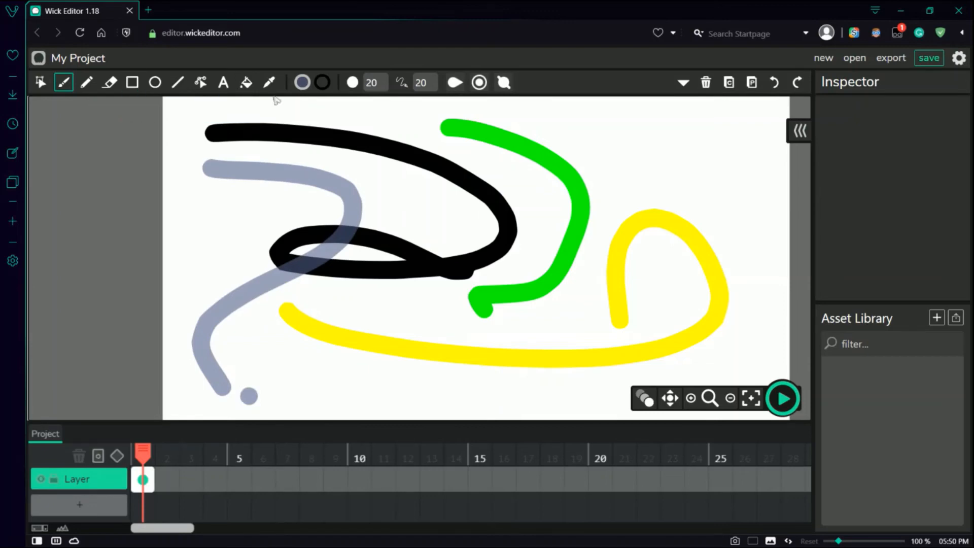
Set the fill color back to black from the color swatches
left_click(302, 82)
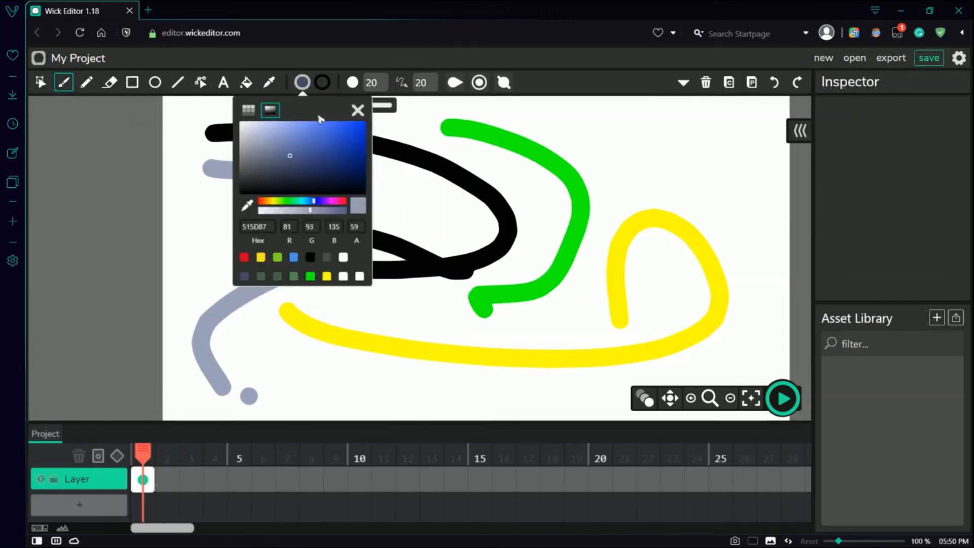
left_click(247, 110)
left_click(356, 211)
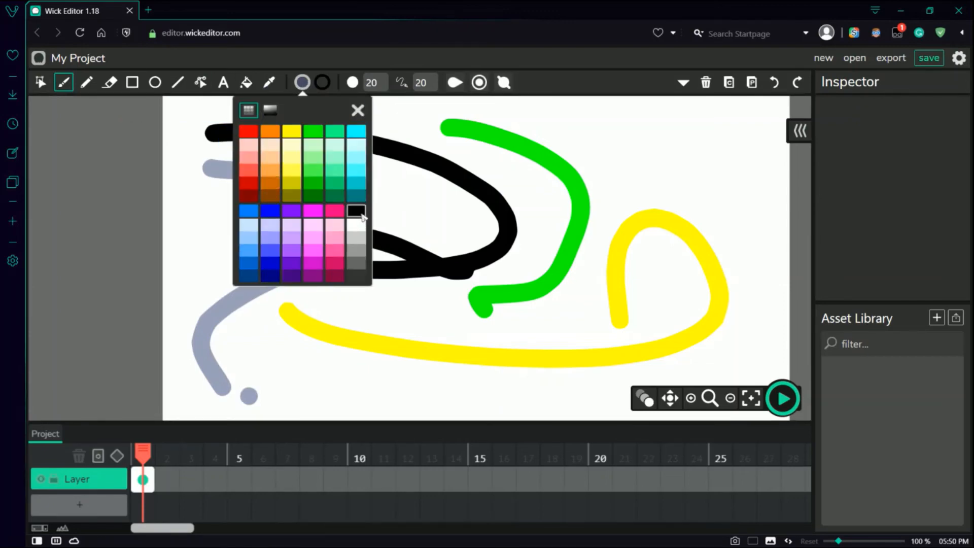
left_click(303, 83)
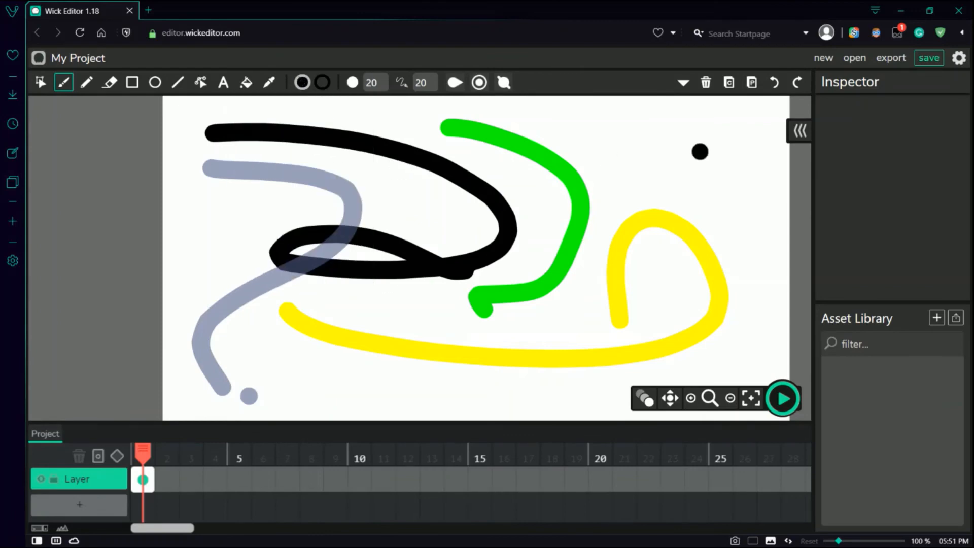
Sample the grayish-blue stroke's color with the Eyedropper, try two brush strokes over the green and yellow ones, and undo both
left_click(269, 82)
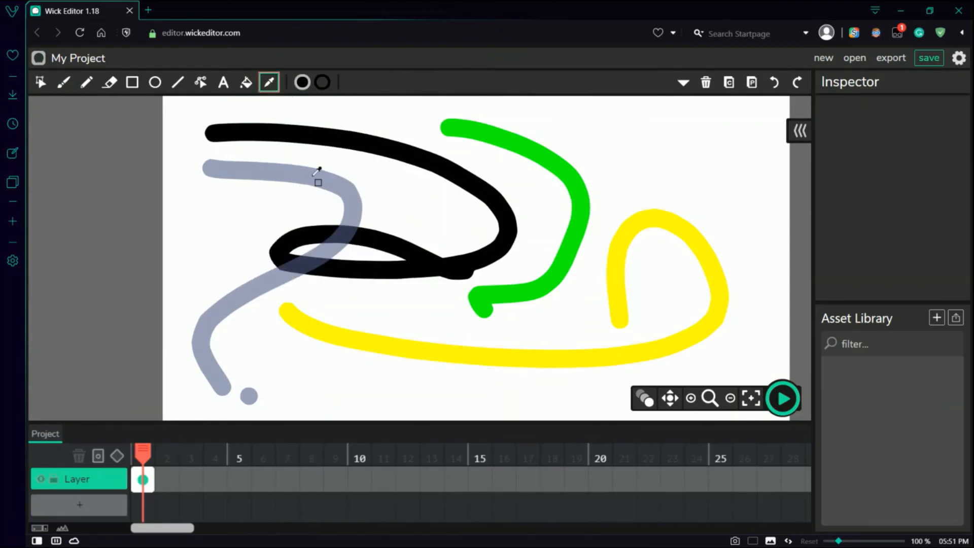
left_click(319, 168)
mouse_move(652, 146)
left_mouse_down()
mouse_move(552, 140)
mouse_move(616, 354)
left_mouse_up()
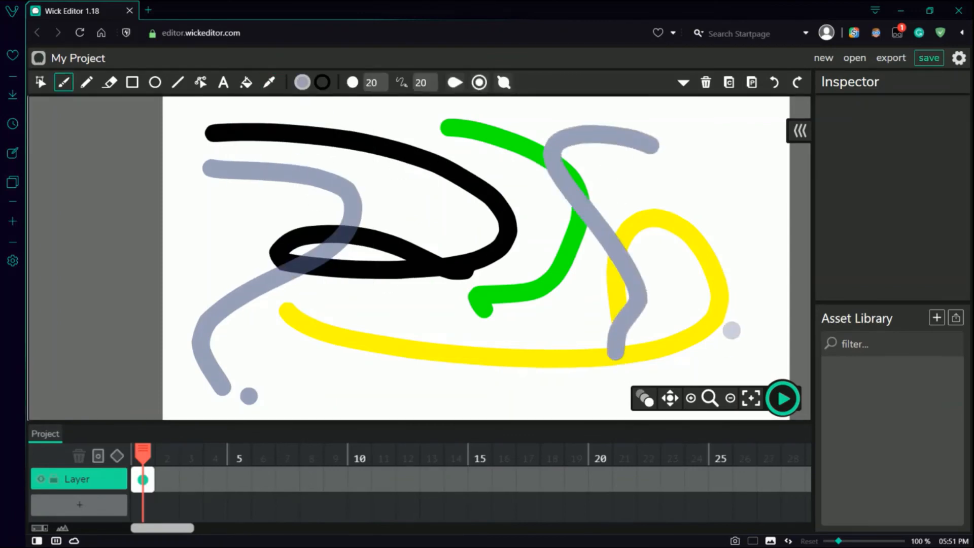
key("ctrl+z")
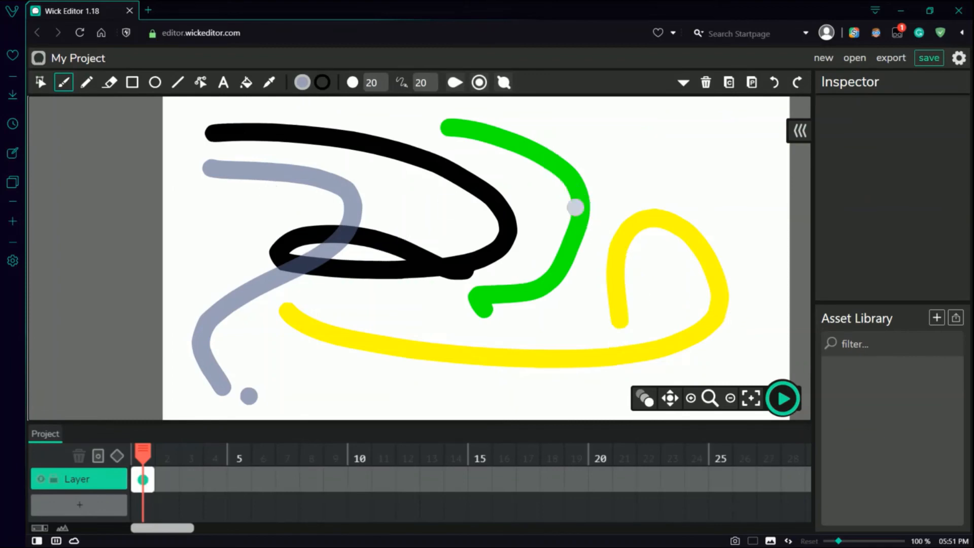
mouse_move(603, 159)
left_mouse_down()
mouse_move(538, 248)
mouse_move(691, 406)
left_mouse_up()
key("ctrl+z")
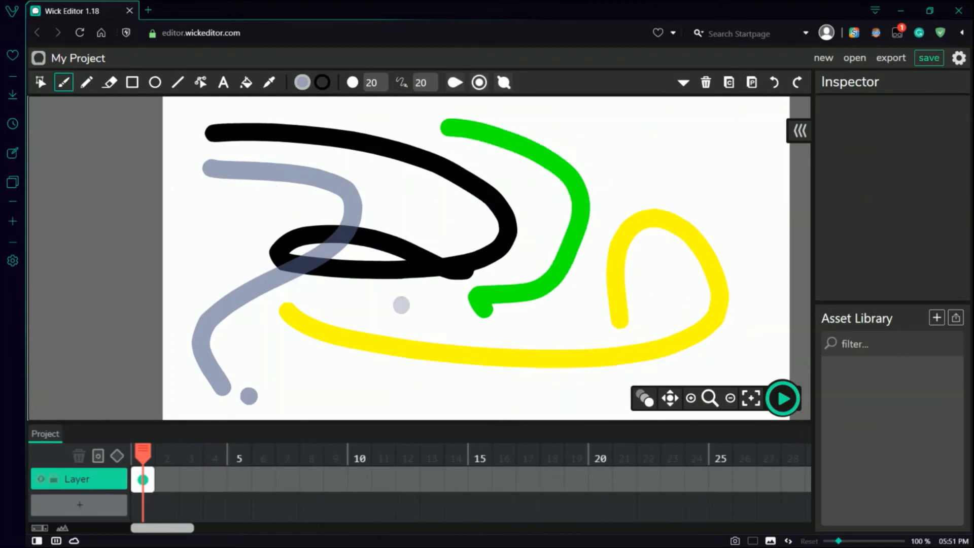
Sample the color where the grayish-blue stroke meets the black loop with the Eyedropper, then paint a test stroke and undo it
left_click(302, 83)
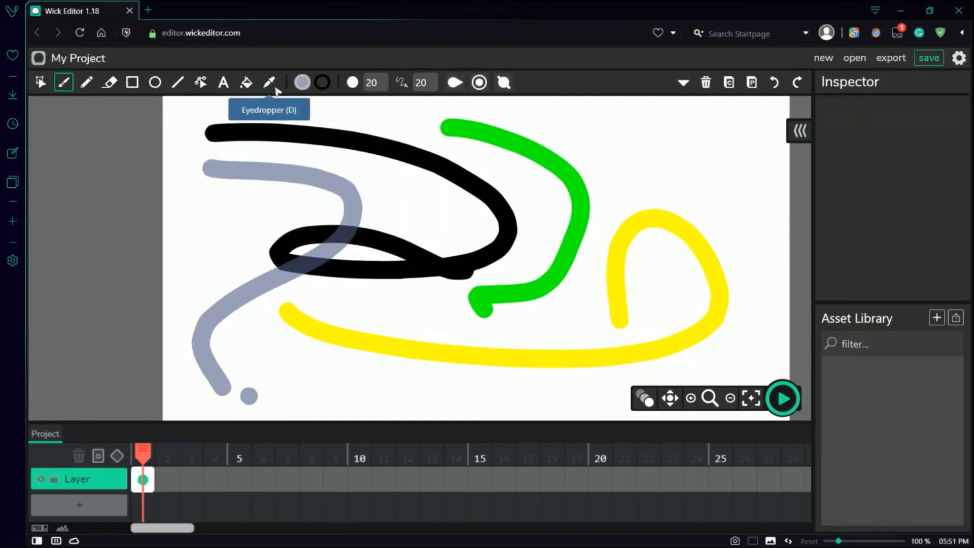
left_click(269, 82)
left_click(345, 225)
key("b")
mouse_move(591, 163)
left_mouse_down()
mouse_move(691, 328)
mouse_move(681, 355)
left_mouse_up()
key("ctrl+z")
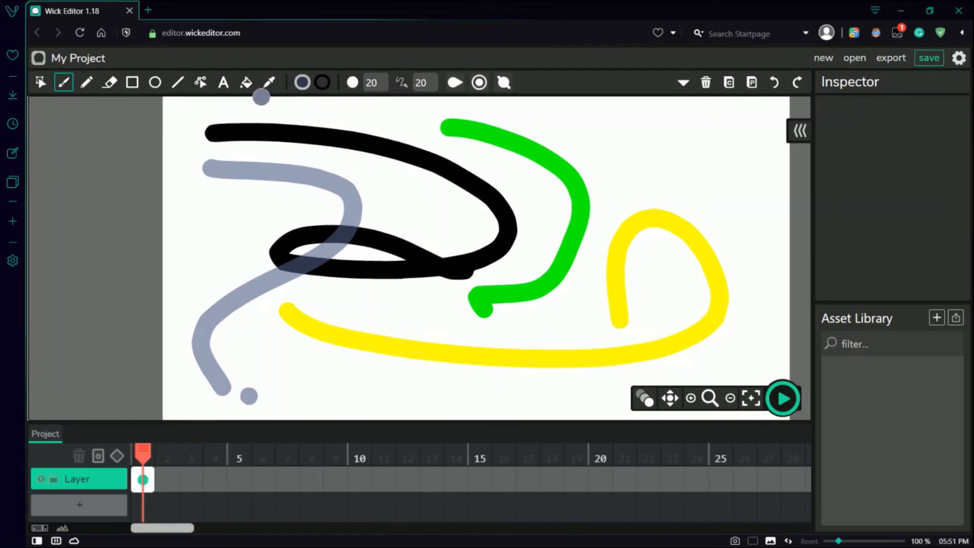
Sample the green stroke's color with the Eyedropper, then paint a simple green smiling face of dots and strokes above the yellow loop
left_click(269, 83)
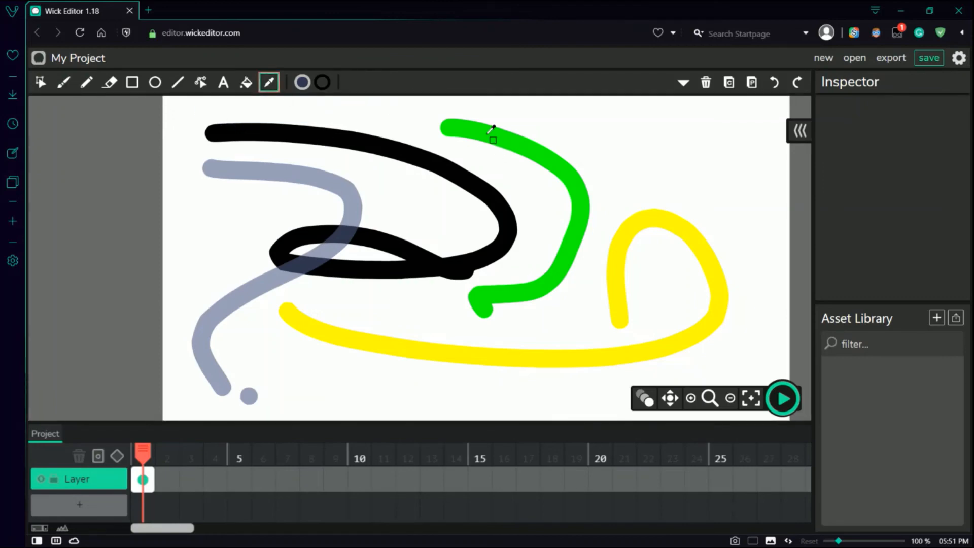
left_click(489, 131)
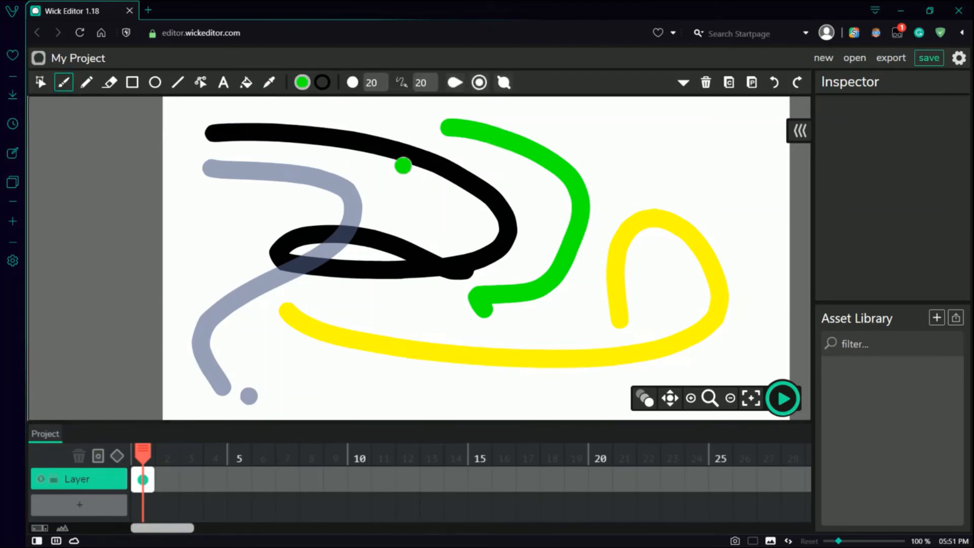
left_click(633, 126)
left_click(690, 128)
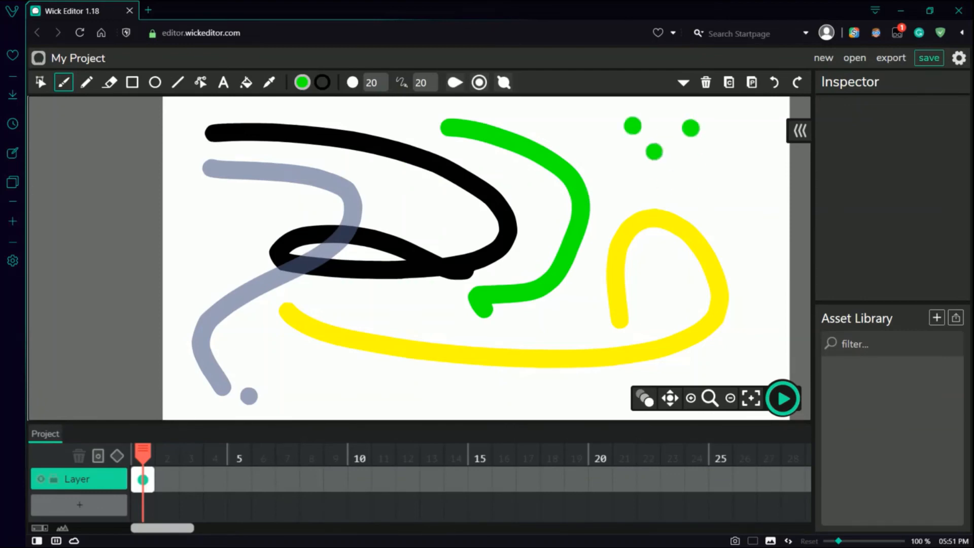
left_click_drag(645, 160, 691, 169)
key("ctrl+z")
mouse_move(593, 127)
left_mouse_down()
mouse_move(713, 161)
mouse_move(714, 131)
left_mouse_up()
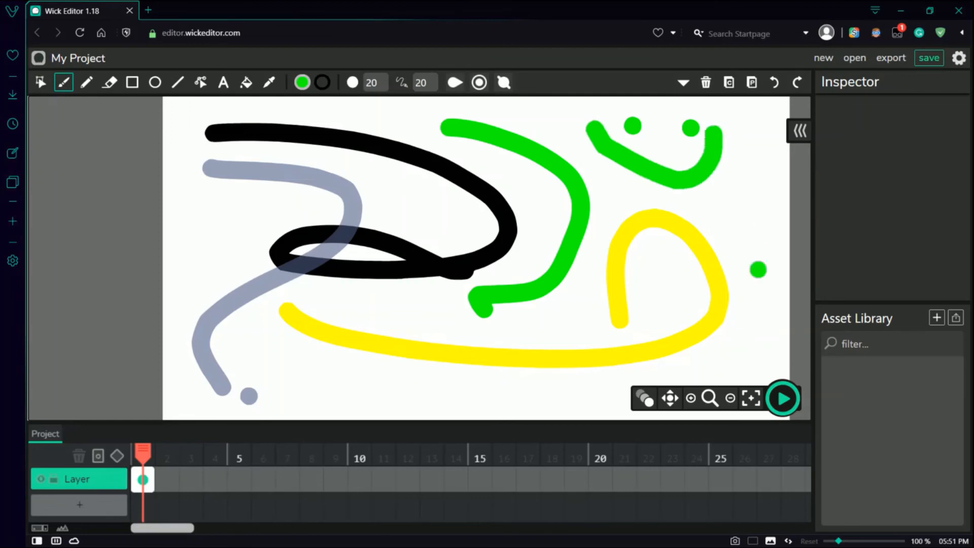
left_click_drag(701, 195, 703, 209)
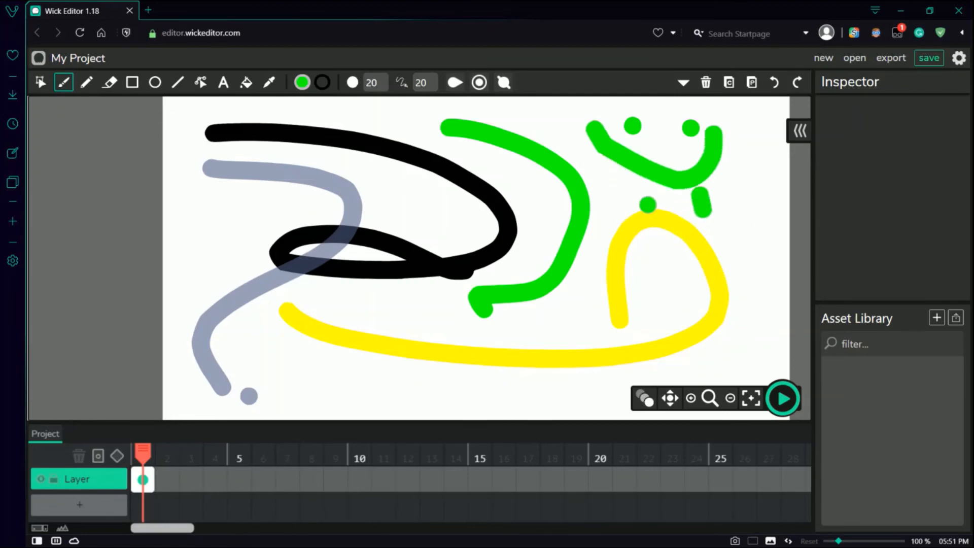
Delete all the artwork from the canvas and fit the whole canvas in view
key("ctrl+a")
key("Delete")
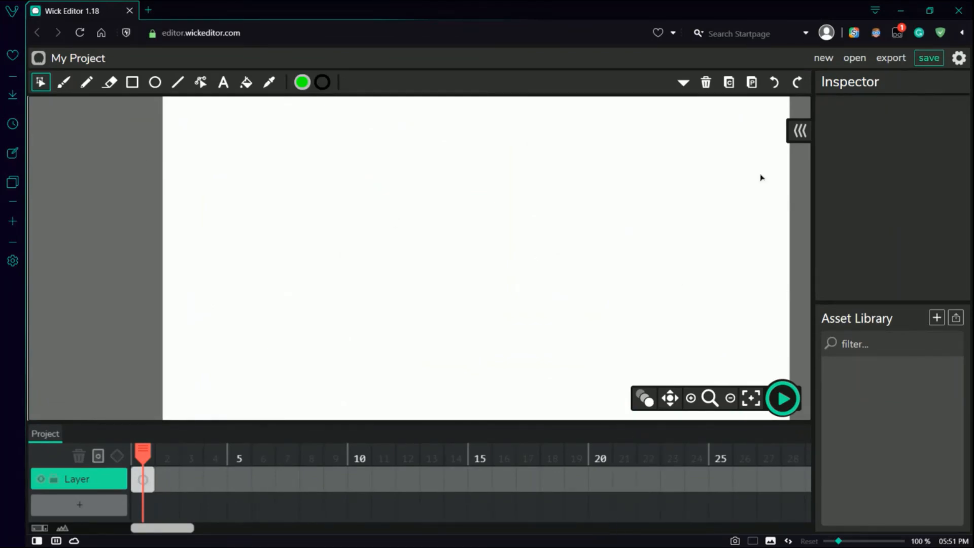
key("space")
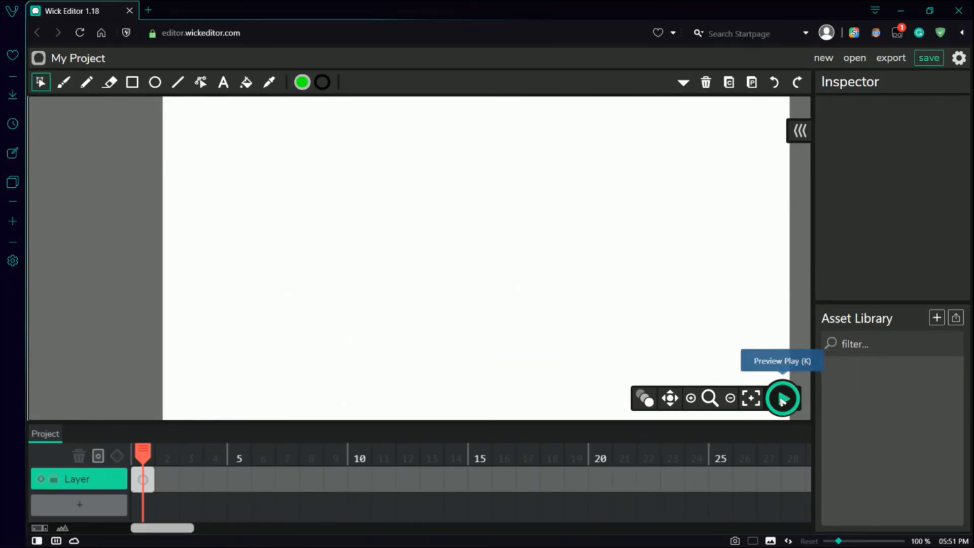
left_click(751, 398)
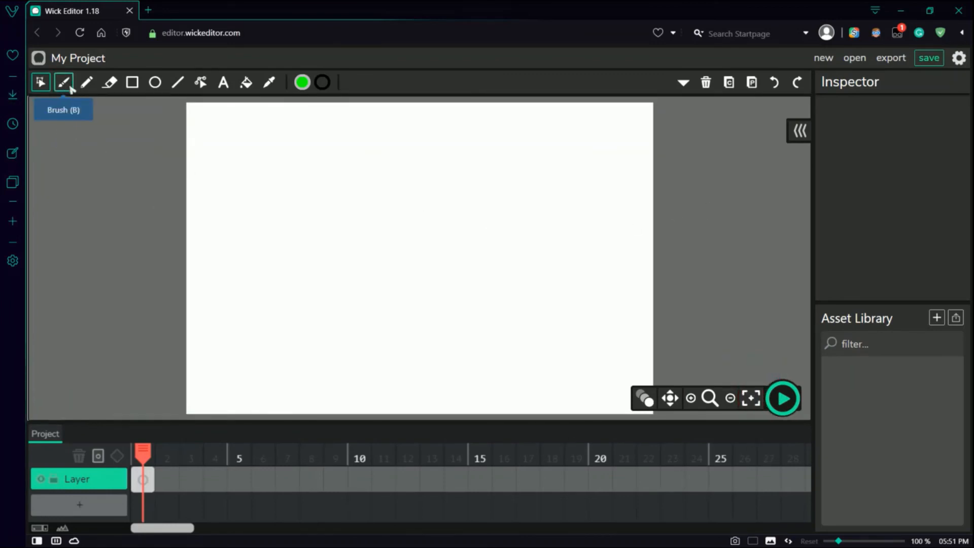
Set the fill color to black, draw a circle about 320 wide near the canvas center, and nudge it slightly left
left_click(155, 82)
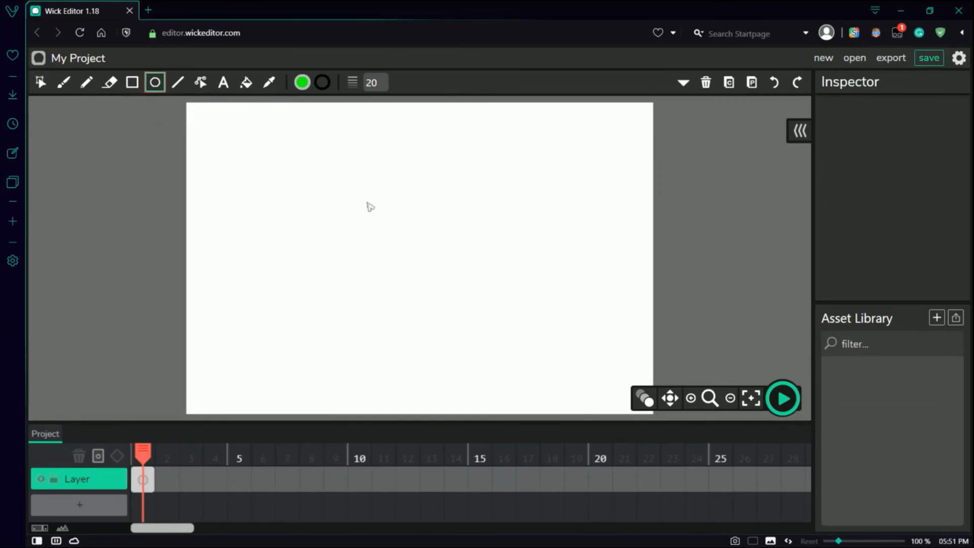
left_click(301, 82)
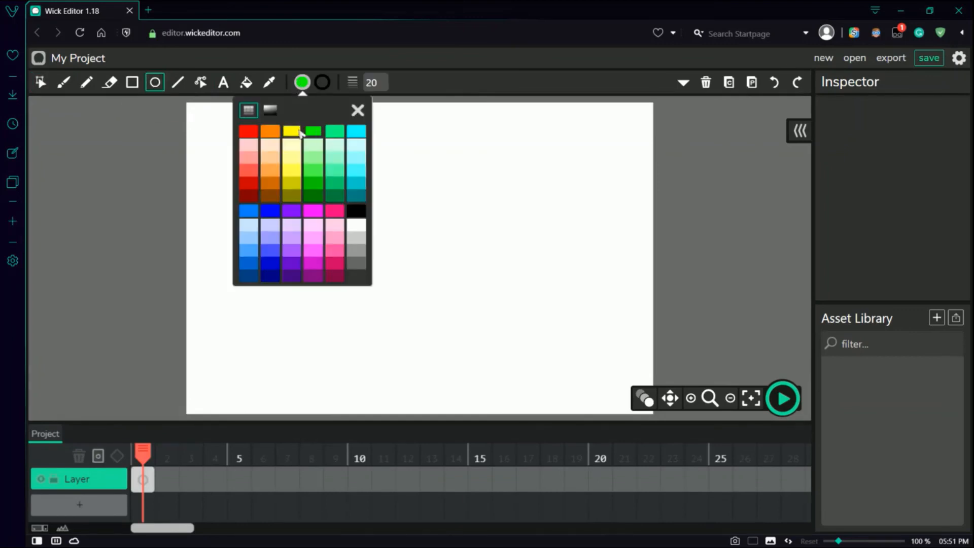
left_click(356, 210)
left_click(383, 105)
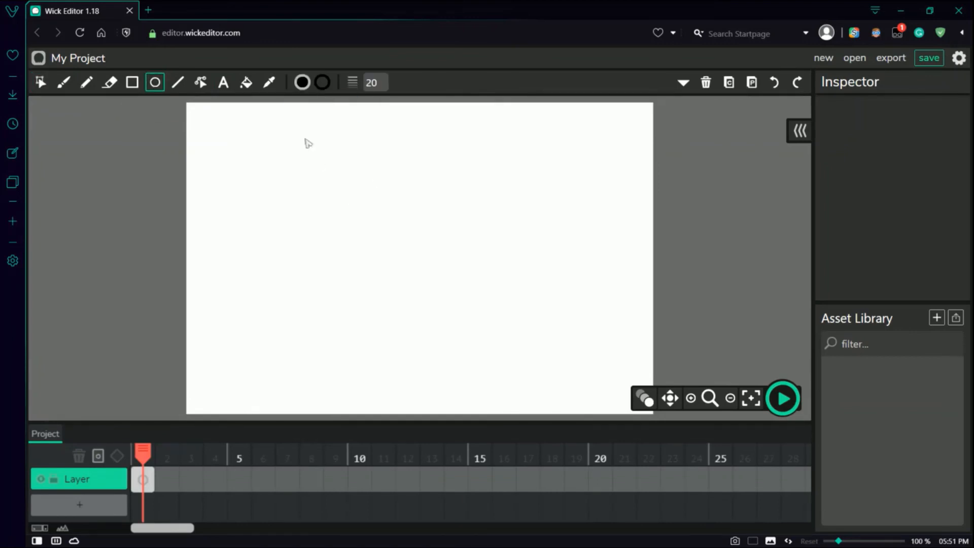
left_click_drag(297, 132, 516, 352)
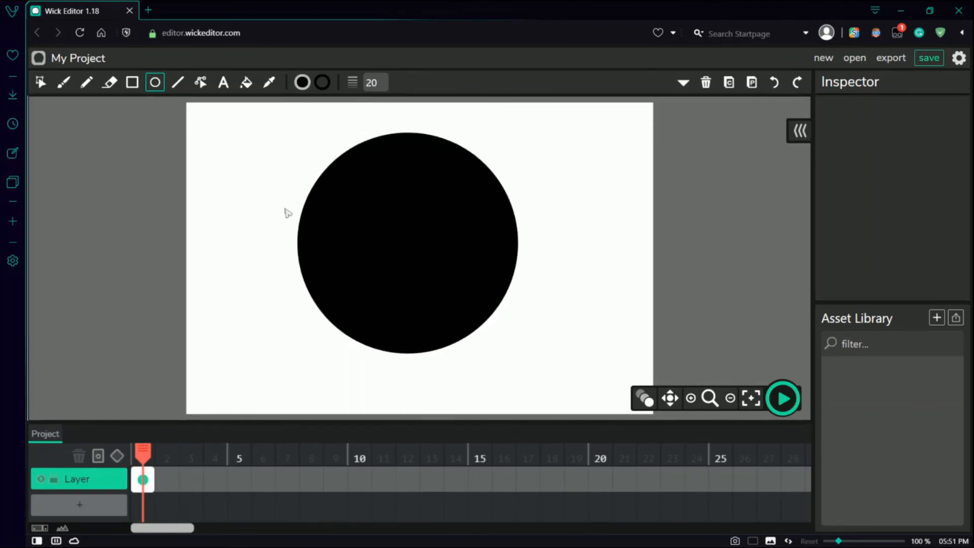
key("v")
left_click_drag(389, 253, 381, 253)
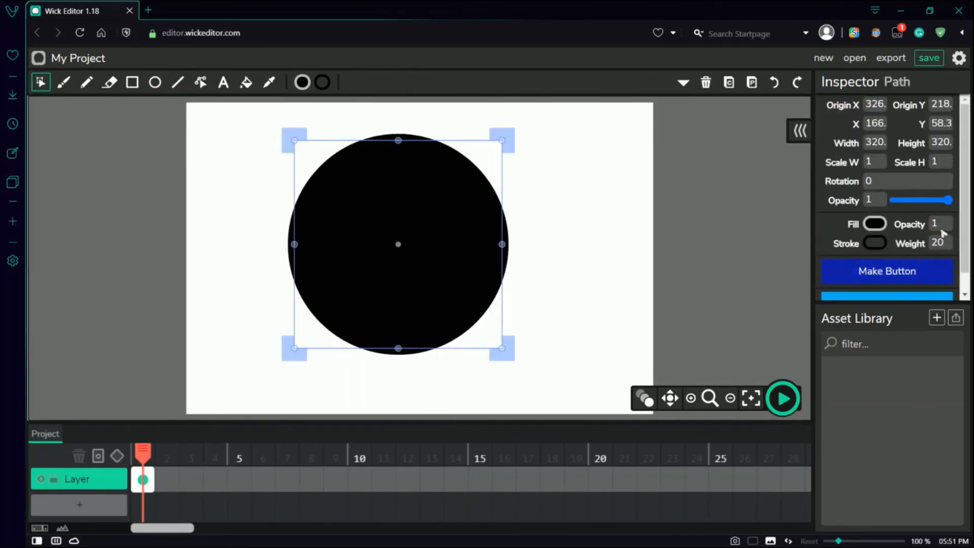
Try a light purple fill on the selected circle, then set its fill back to black
left_click(942, 226)
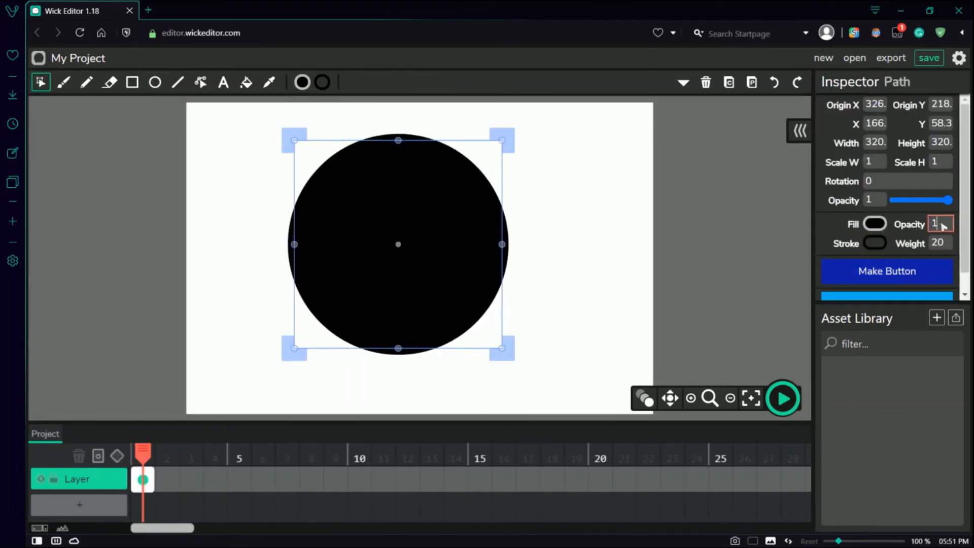
left_click(874, 224)
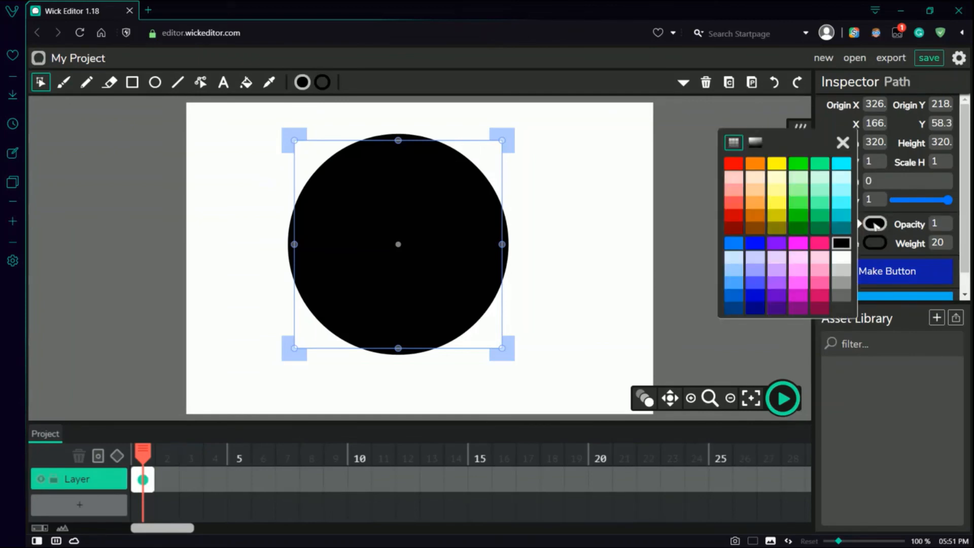
left_click(874, 225)
left_click(874, 224)
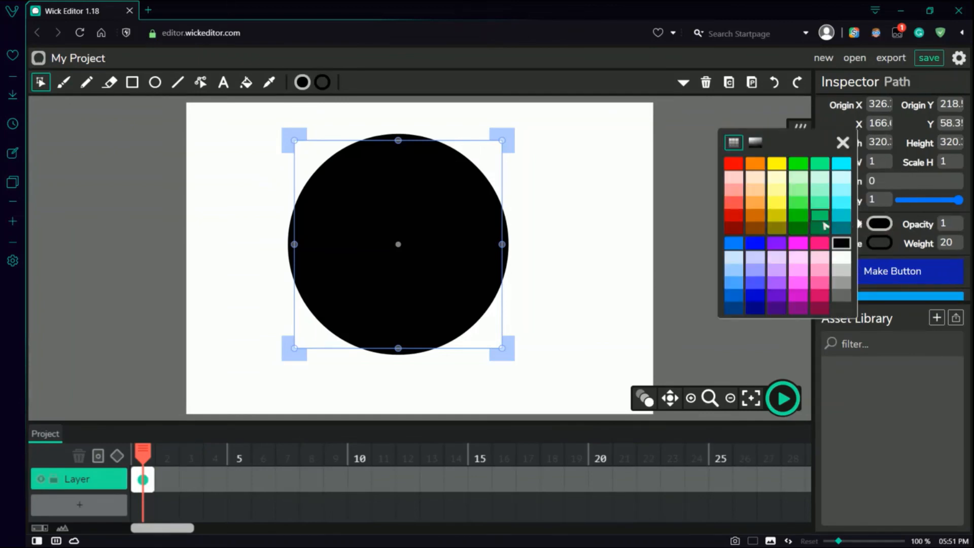
left_click(780, 260)
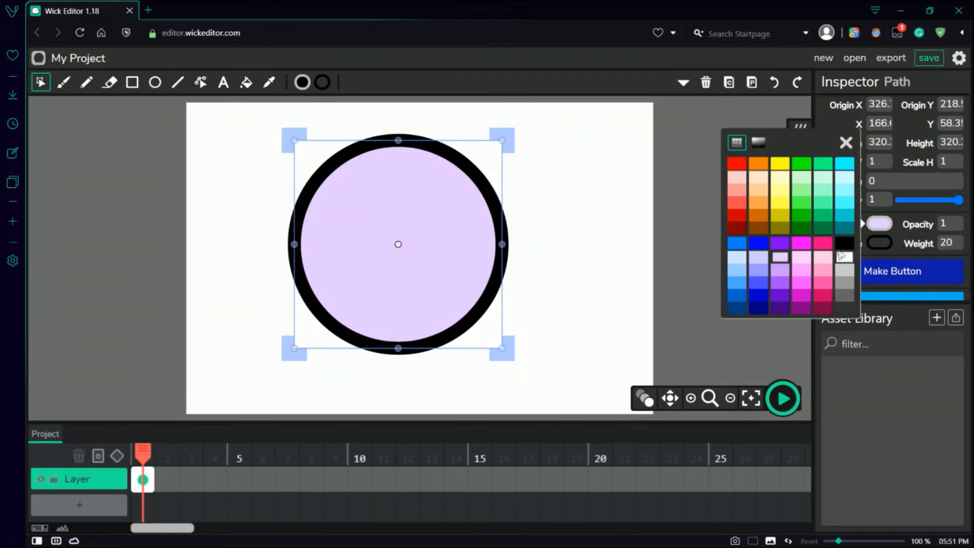
left_click(844, 244)
Set the selected circle's stroke weight to 1 and its fill opacity to 0
left_click(896, 241)
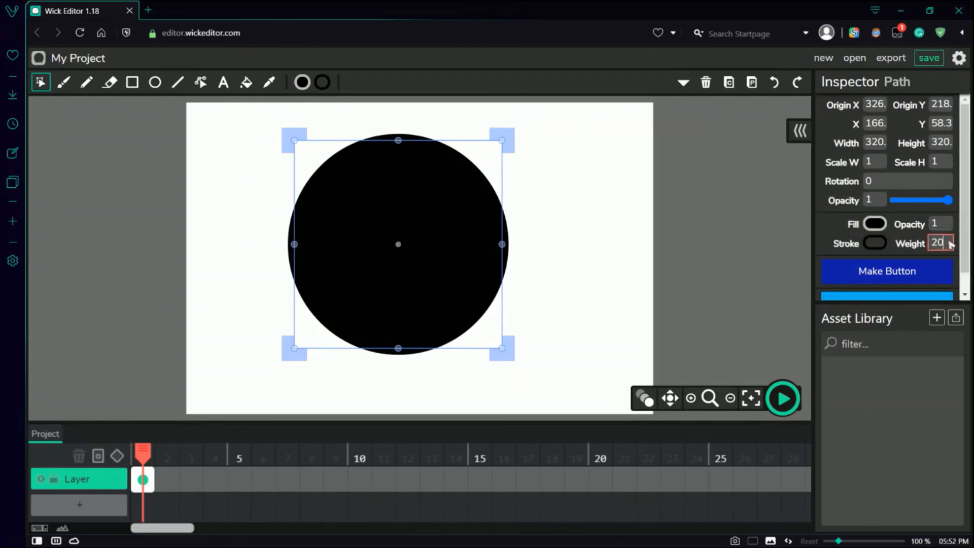
type("1")
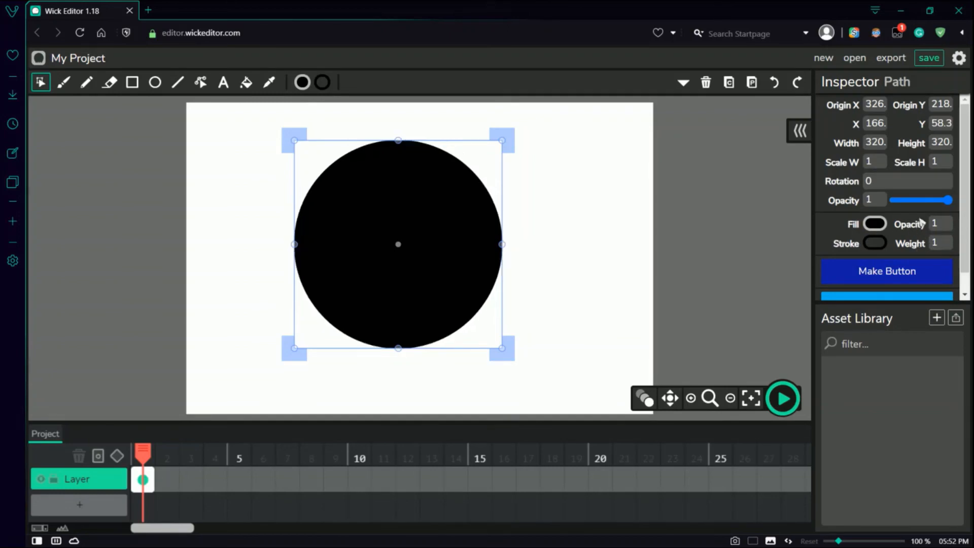
left_click(883, 224)
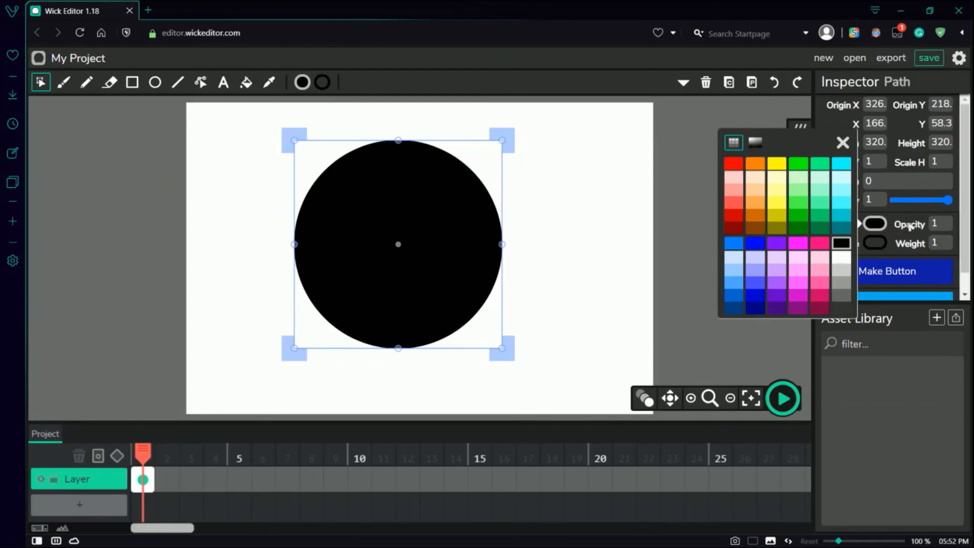
left_click(909, 226)
left_click(944, 224)
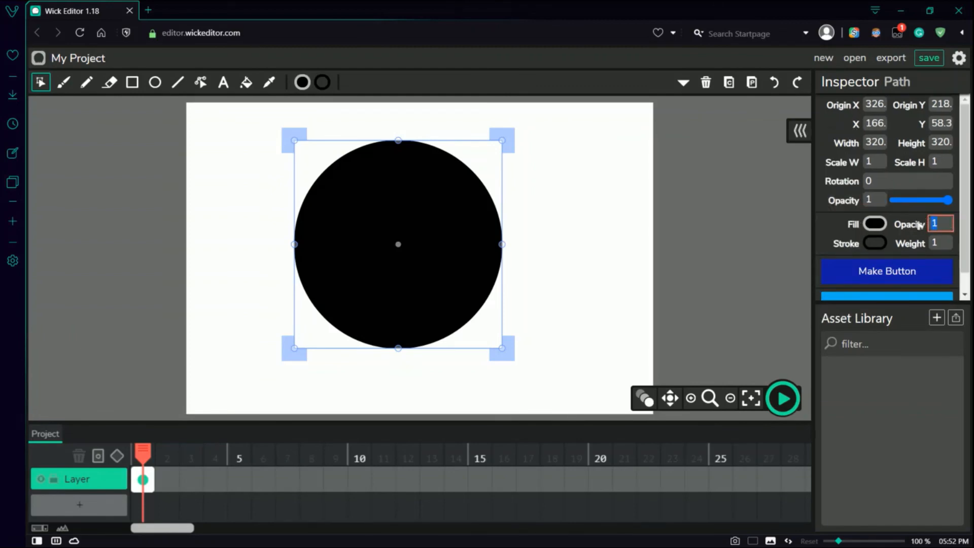
type("0")
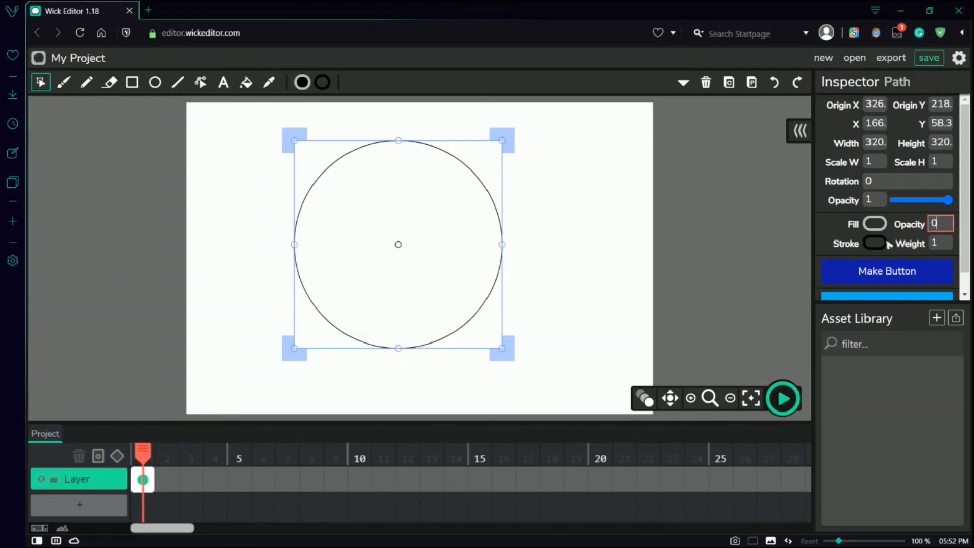
left_click(890, 233)
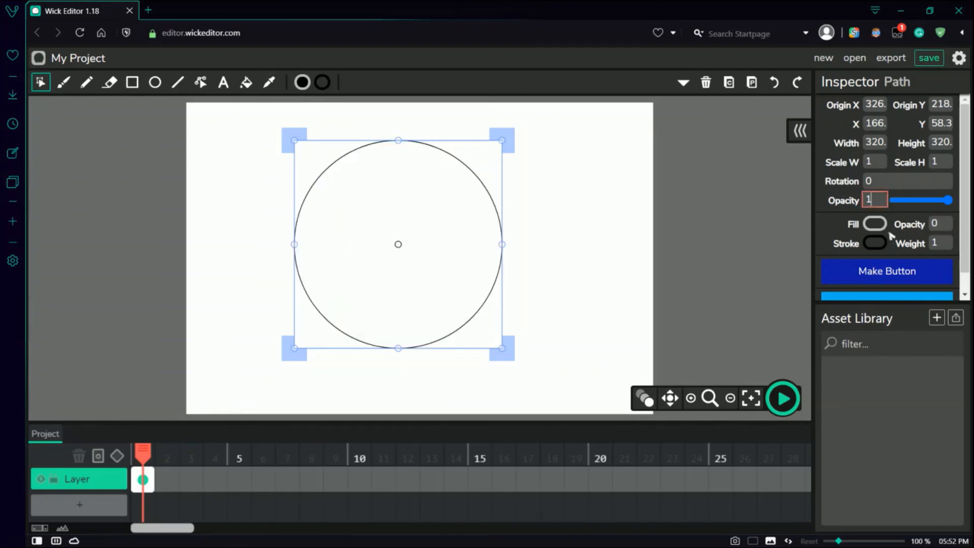
Set the circle's stroke weight to 20 and leave its overall opacity at 1
left_click(943, 245)
type("20")
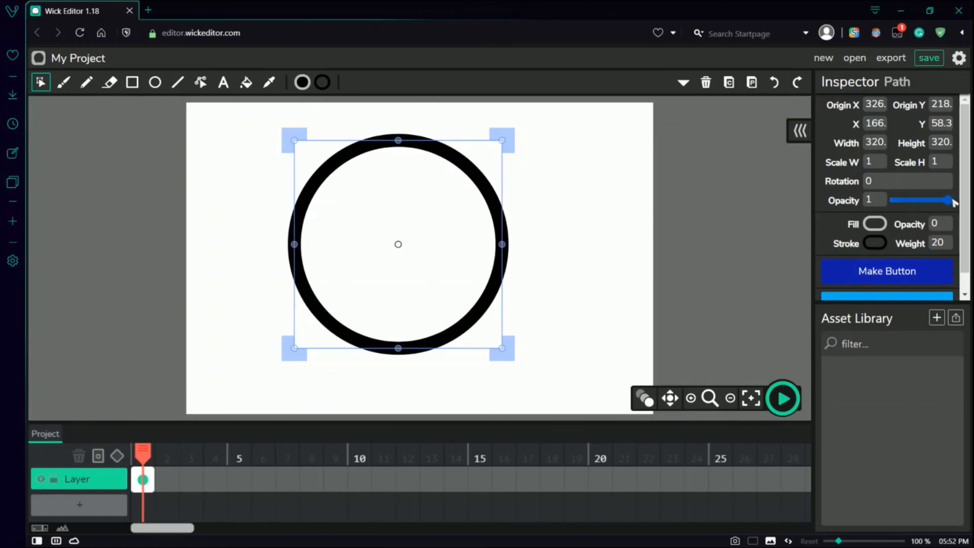
mouse_move(950, 202)
left_mouse_down()
mouse_move(930, 203)
mouse_move(963, 205)
left_mouse_up()
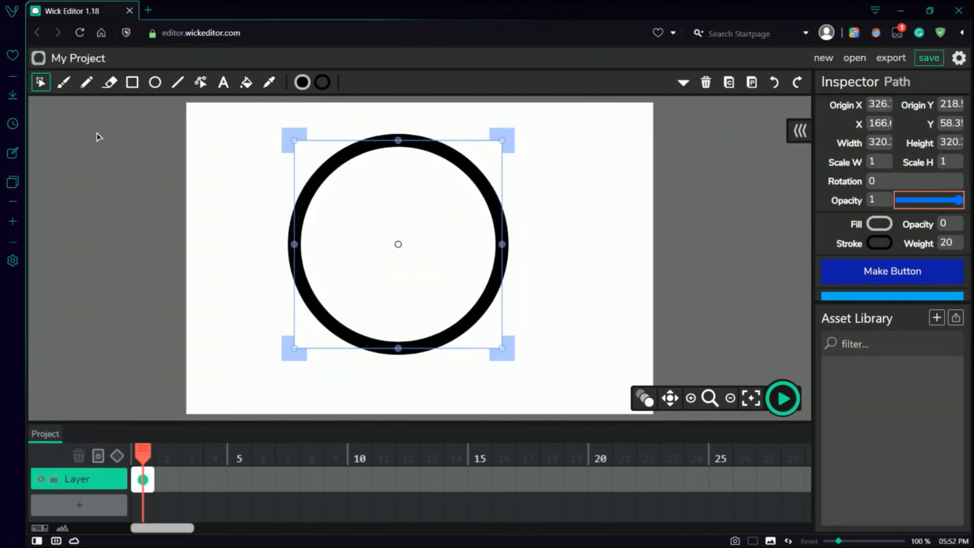
Shrink the circle outline proportionally and place it in the upper middle of the canvas, then deselect it
mouse_move(312, 187)
left_mouse_down()
mouse_move(327, 174)
mouse_move(300, 153)
mouse_move(313, 152)
mouse_move(316, 205)
left_mouse_up()
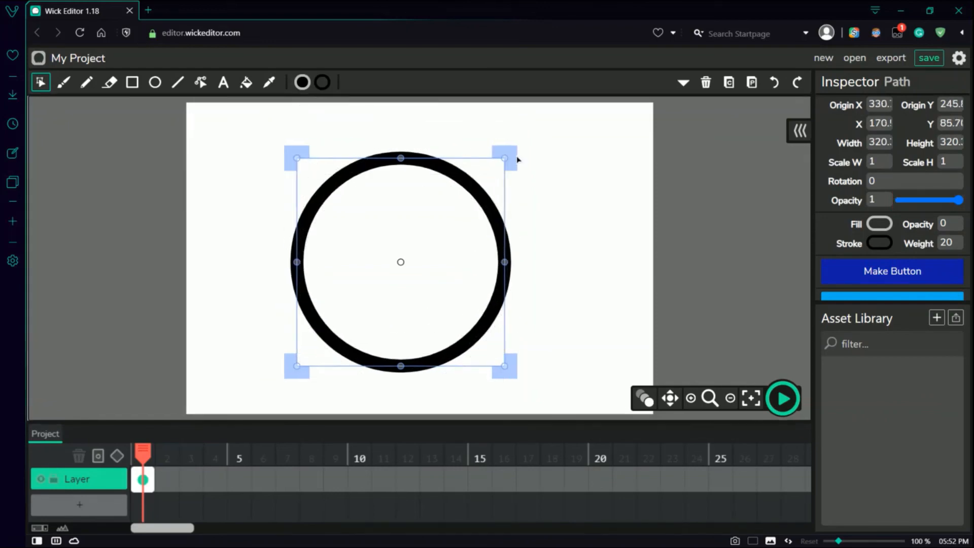
left_click_drag(505, 158, 468, 154)
left_click(553, 172)
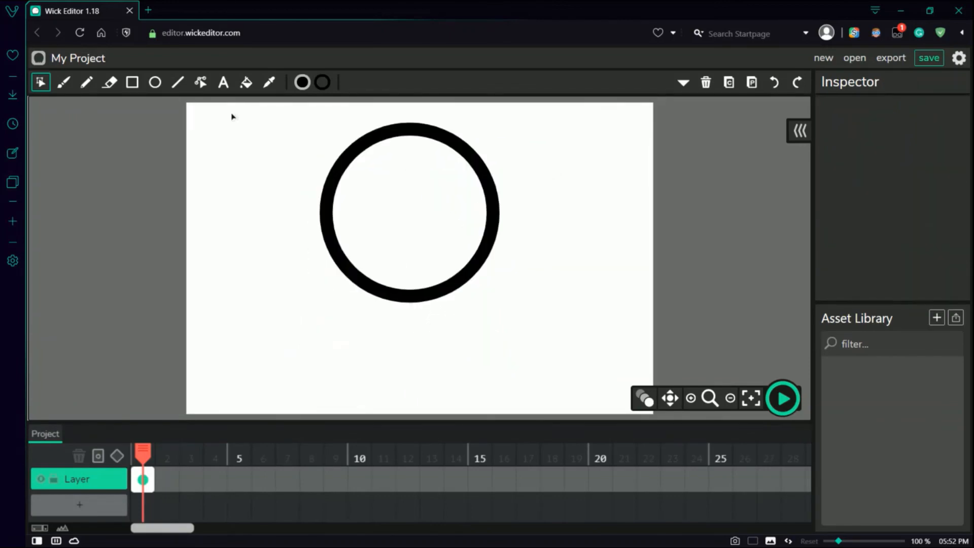
Draw two straight lines from the circle's lower left and lower right edges down to the canvas's bottom edge
left_click(184, 84)
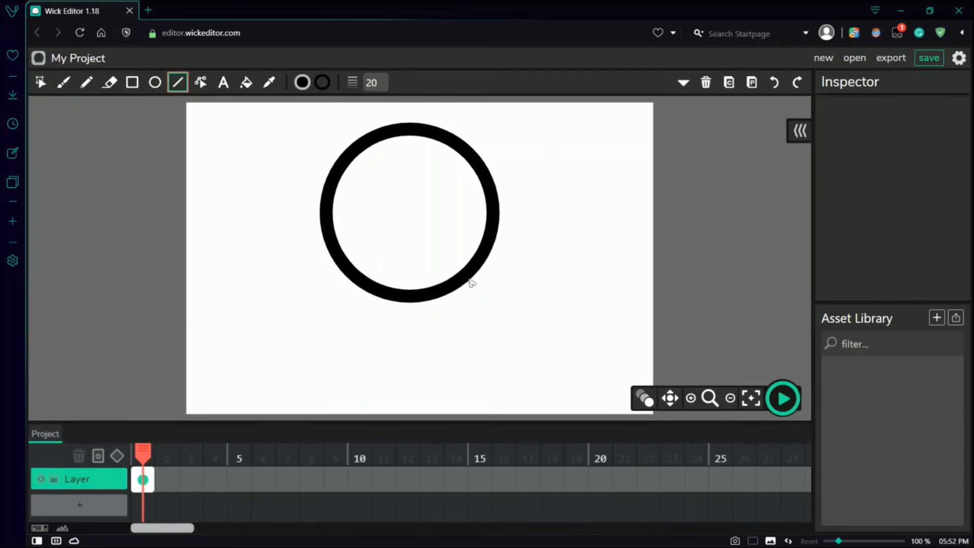
left_click_drag(469, 278, 534, 414)
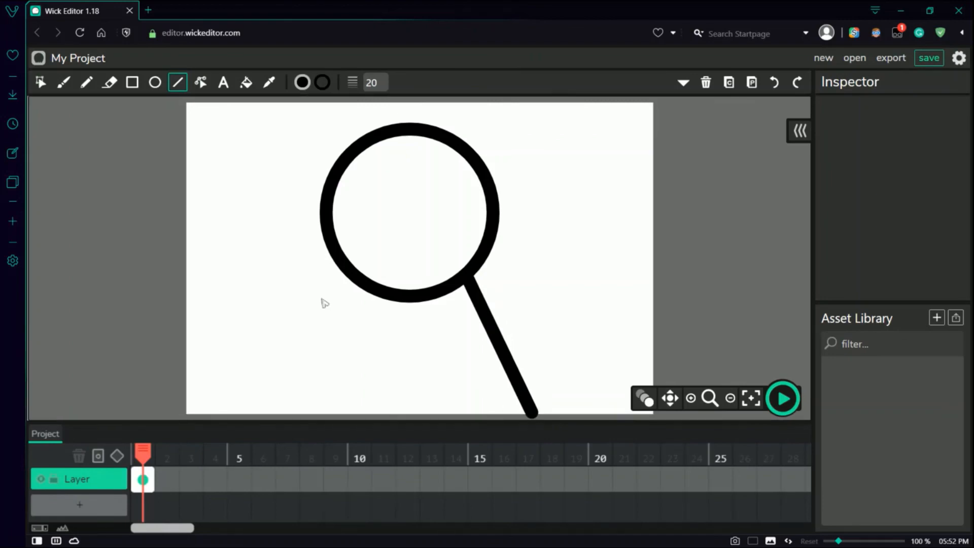
mouse_move(366, 289)
left_mouse_down()
mouse_move(349, 411)
mouse_move(358, 416)
mouse_move(347, 412)
left_mouse_up()
Bend both straight lines below the circle into curves that bulge to the right with the Path Cursor
left_click(201, 82)
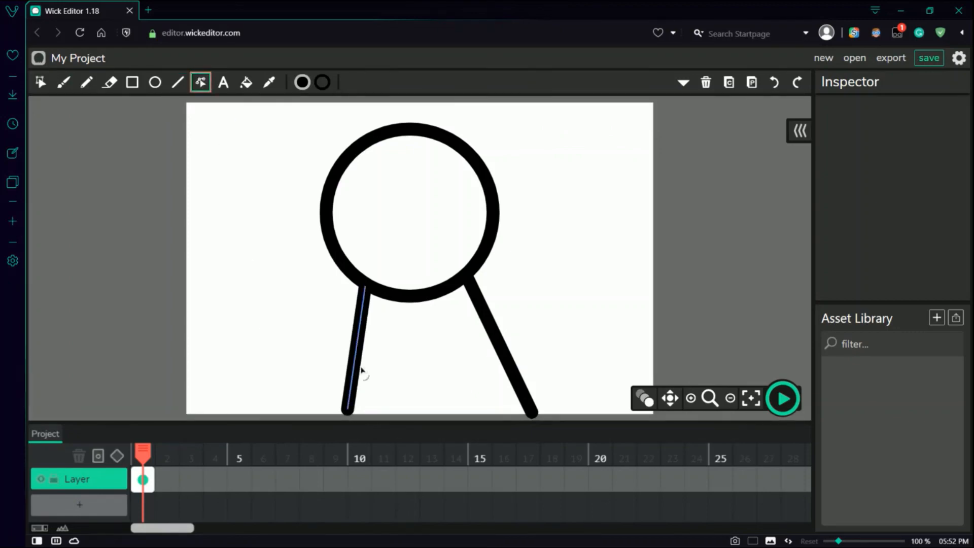
left_click_drag(356, 368, 379, 368)
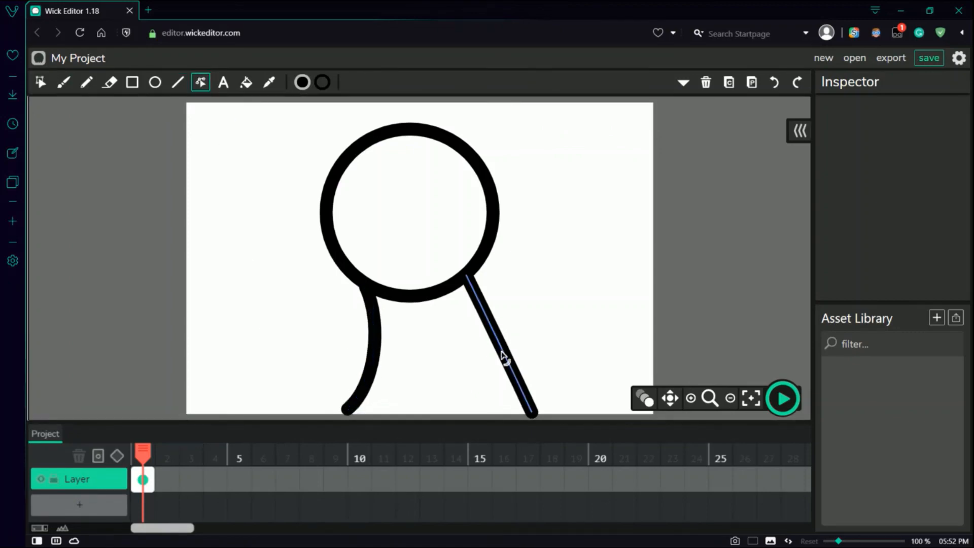
left_click_drag(502, 352, 521, 351)
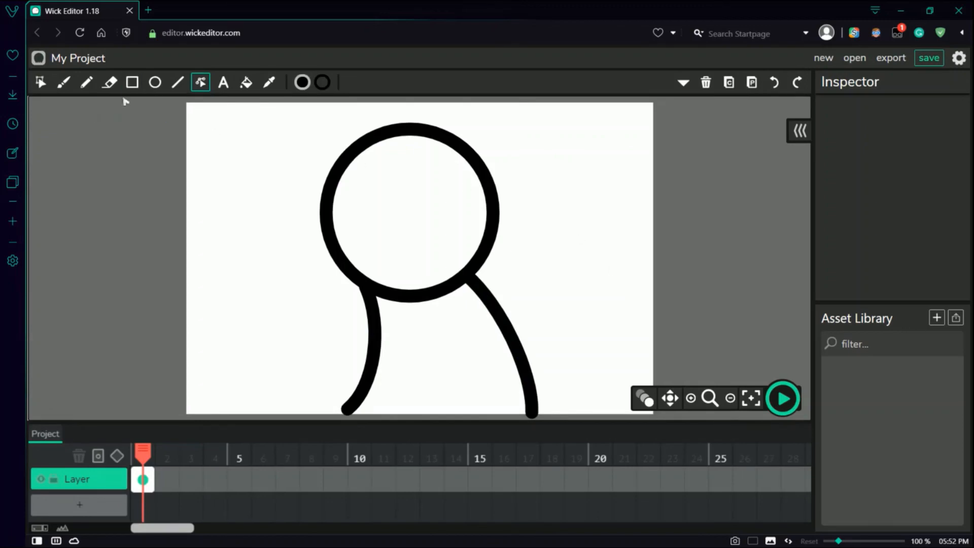
Paint a black dot in the circle's upper half with the Brush, try two more marks below it and undo them
left_click(63, 82)
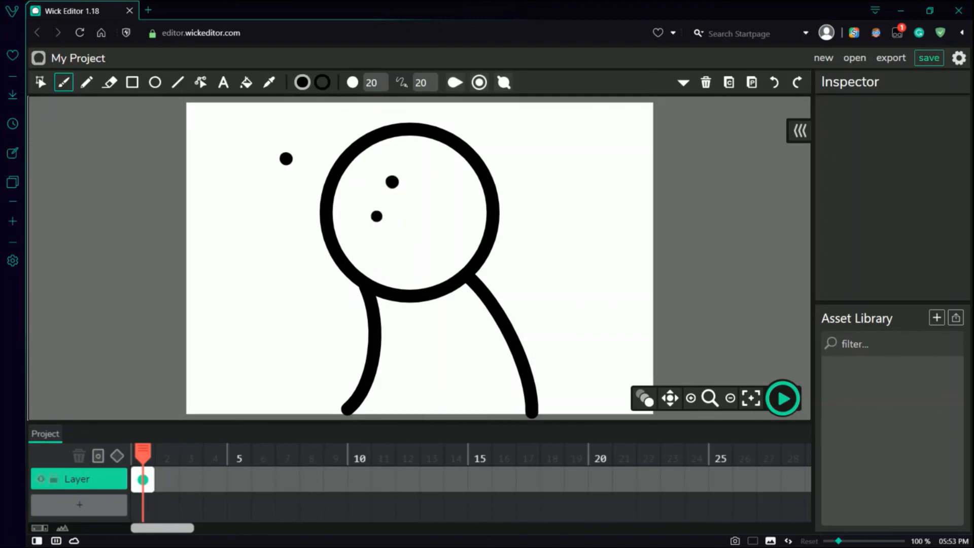
mouse_move(352, 217)
left_mouse_down()
mouse_move(425, 218)
mouse_move(416, 250)
mouse_move(363, 227)
mouse_move(420, 216)
mouse_move(431, 226)
mouse_move(401, 245)
mouse_move(363, 223)
left_mouse_up()
key("ctrl+z")
key("ctrl+z")
Paint a closed looping black brush stroke of size 20 inside the circle, below the dot
scroll(410, 259, "up", 5)
scroll(391, 311, "up", 5)
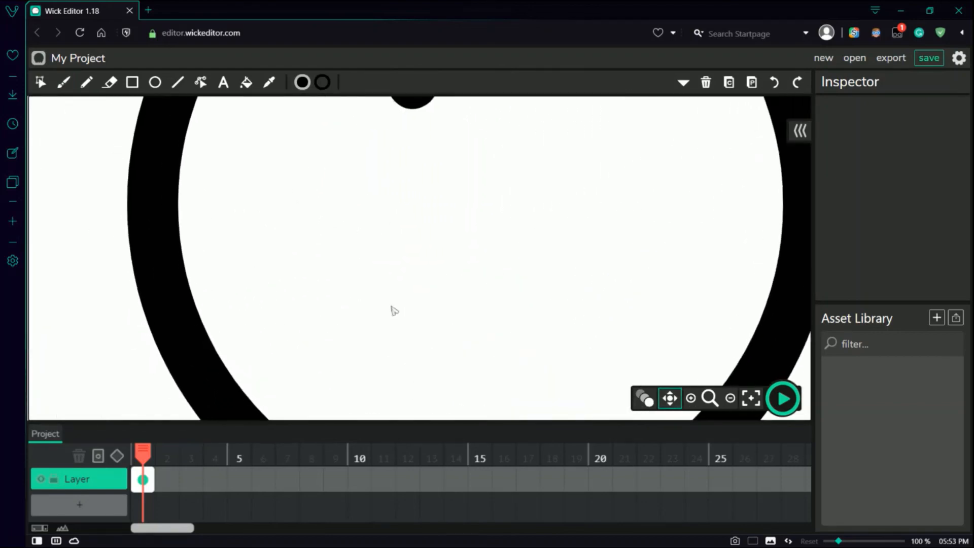
key("b")
mouse_move(261, 188)
left_mouse_down()
mouse_move(365, 200)
mouse_move(601, 261)
mouse_move(376, 257)
left_mouse_up()
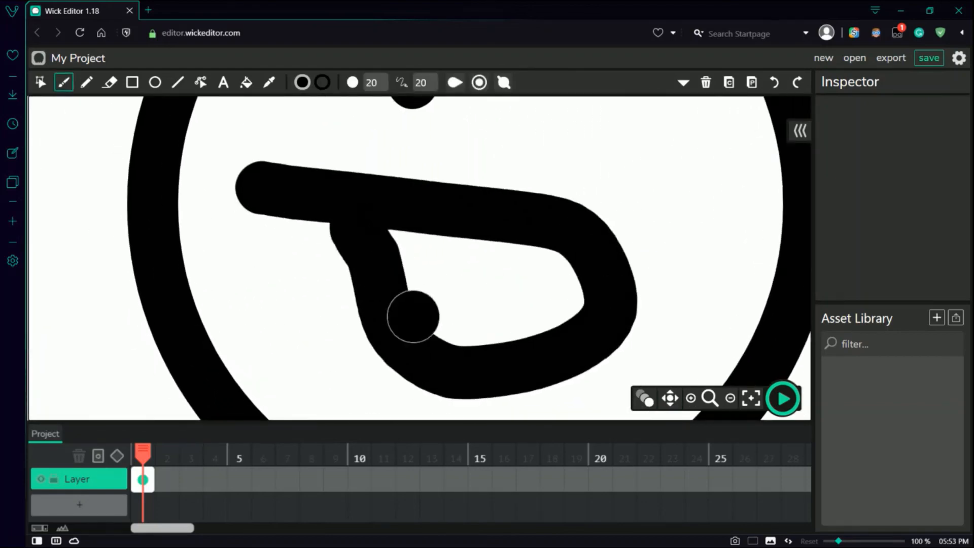
Replace the last brush stroke with a wedge-shaped mouth outline containing a curved tongue line, and fill the area above the tongue solid black
key("ctrl+z")
mouse_move(249, 180)
left_mouse_down()
mouse_move(435, 204)
mouse_move(605, 292)
mouse_move(485, 354)
mouse_move(300, 202)
mouse_move(463, 330)
mouse_move(560, 259)
mouse_move(588, 257)
left_mouse_up()
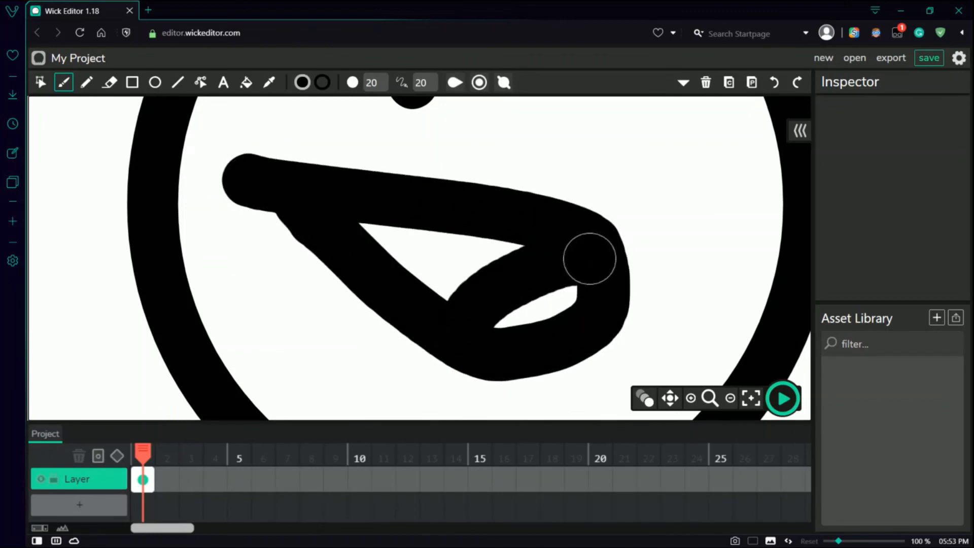
left_click(246, 82)
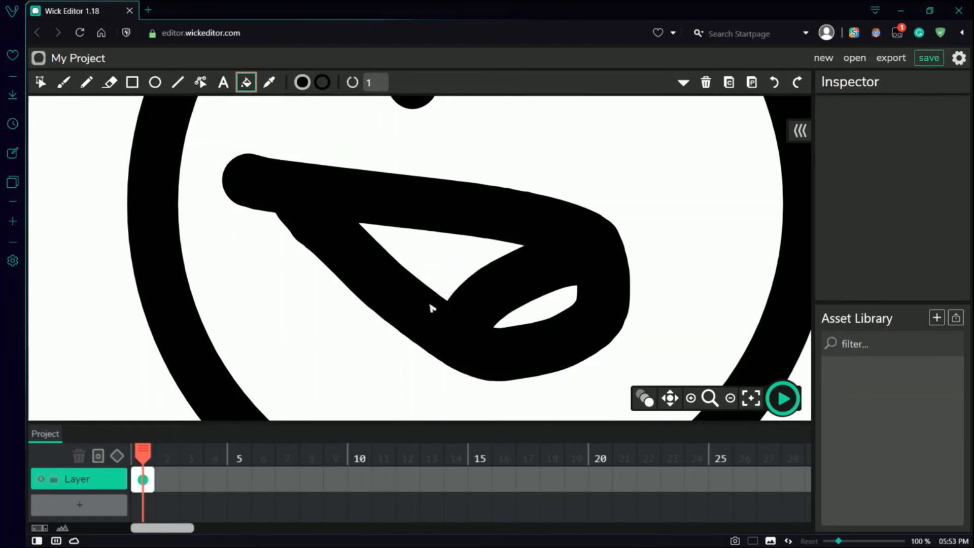
left_click(432, 274)
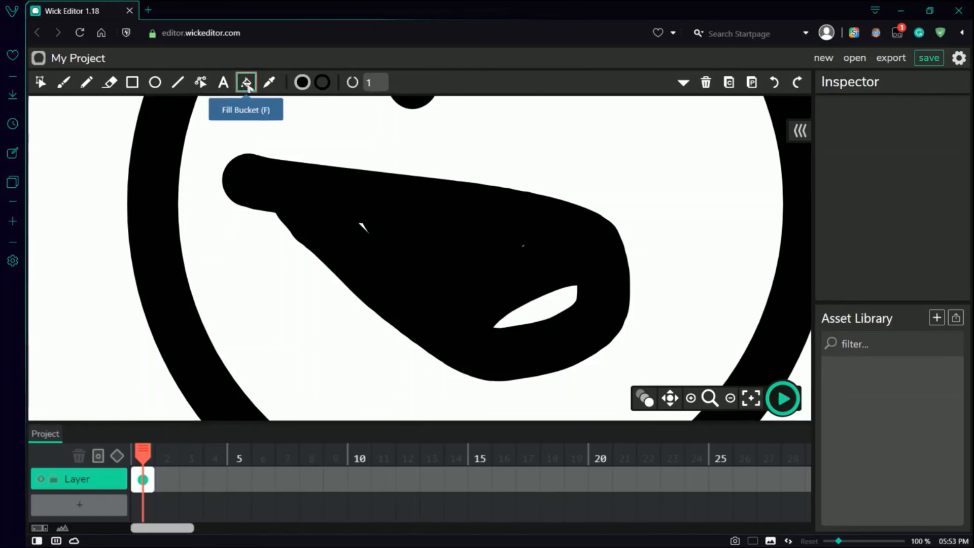
left_click(63, 82)
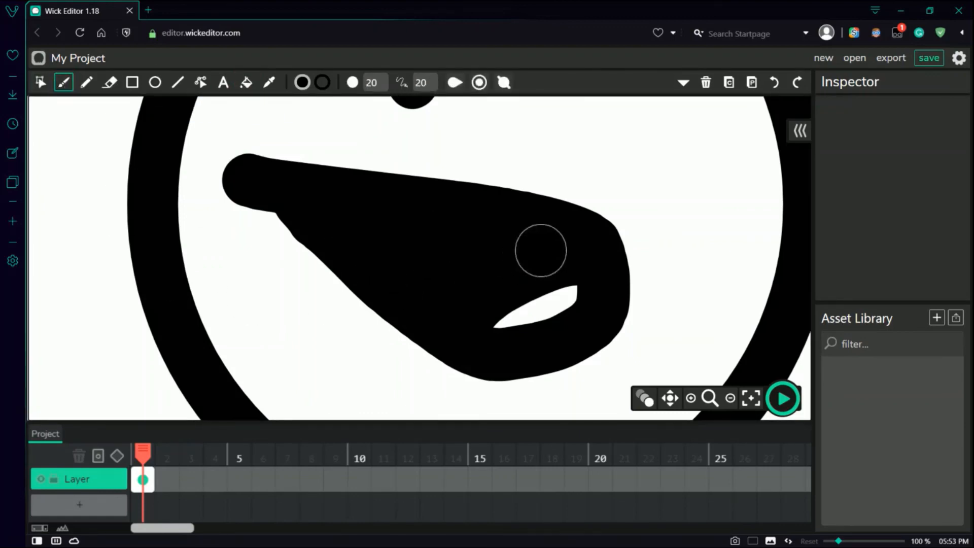
Examine the filled mouth up close and the whole character's head and body on the canvas
scroll(482, 209, "down", 3)
scroll(460, 197, "down", 3)
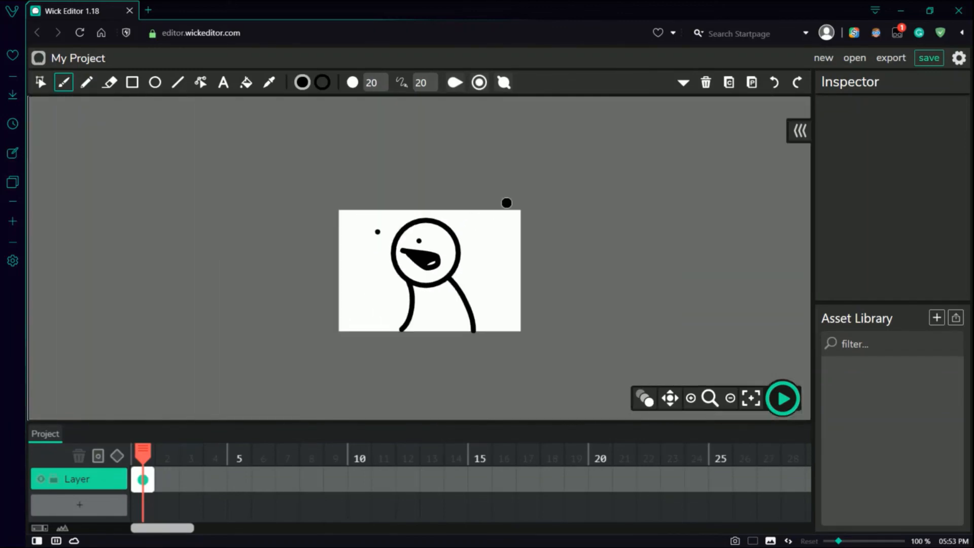
scroll(507, 203, "up", 4)
scroll(498, 300, "up", 2)
scroll(437, 258, "up", 1)
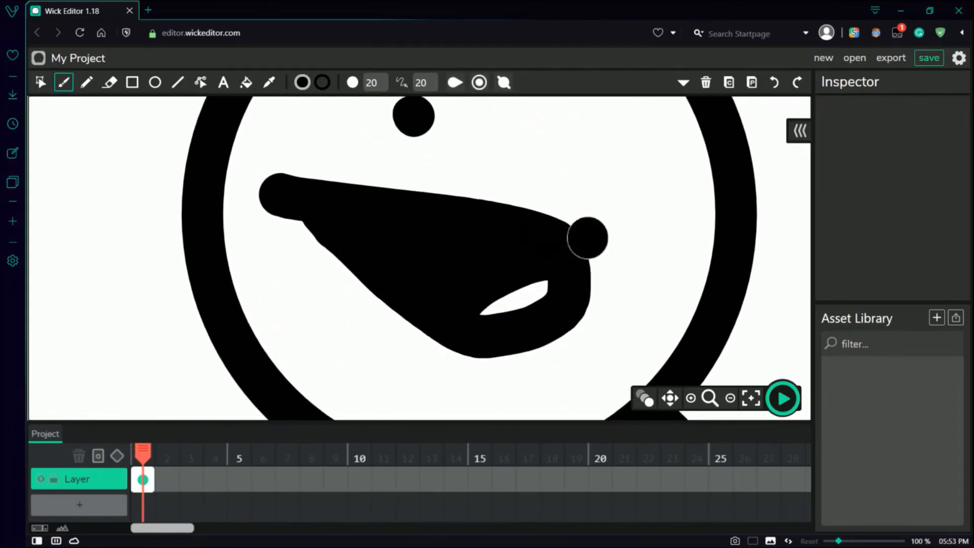
scroll(594, 220, "down", 2)
scroll(594, 212, "down", 3)
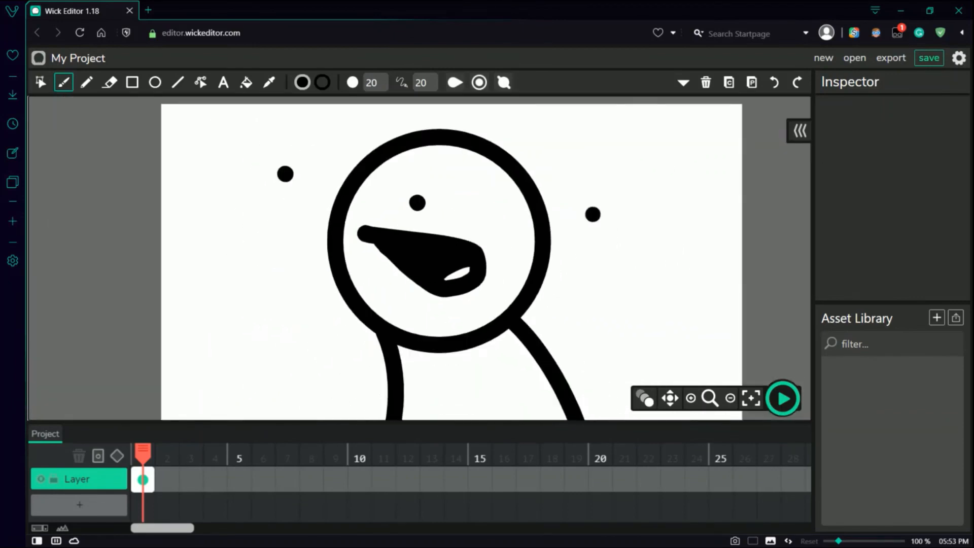
key("space")
mouse_move(552, 300)
left_mouse_down()
mouse_move(598, 270)
mouse_move(650, 310)
mouse_move(643, 256)
mouse_move(594, 235)
mouse_move(519, 287)
mouse_move(537, 299)
left_mouse_up()
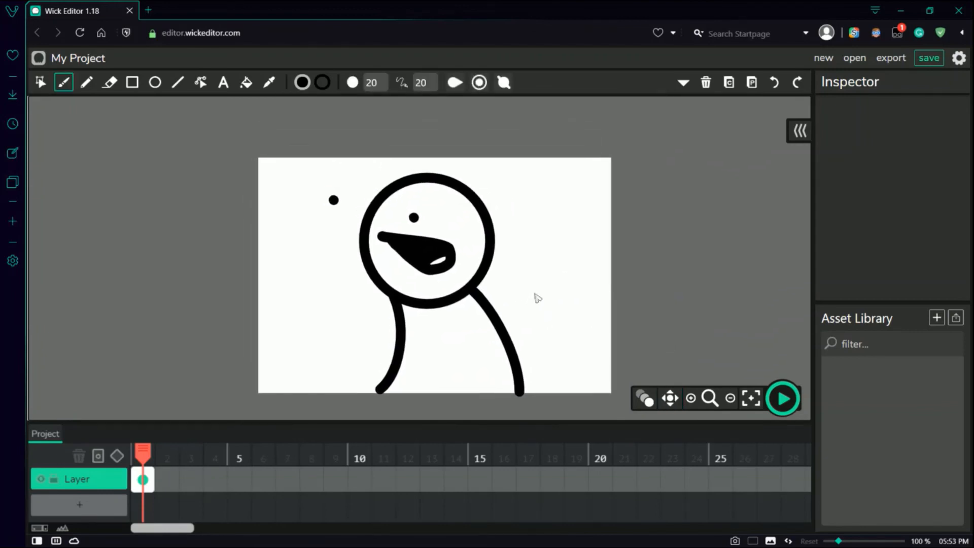